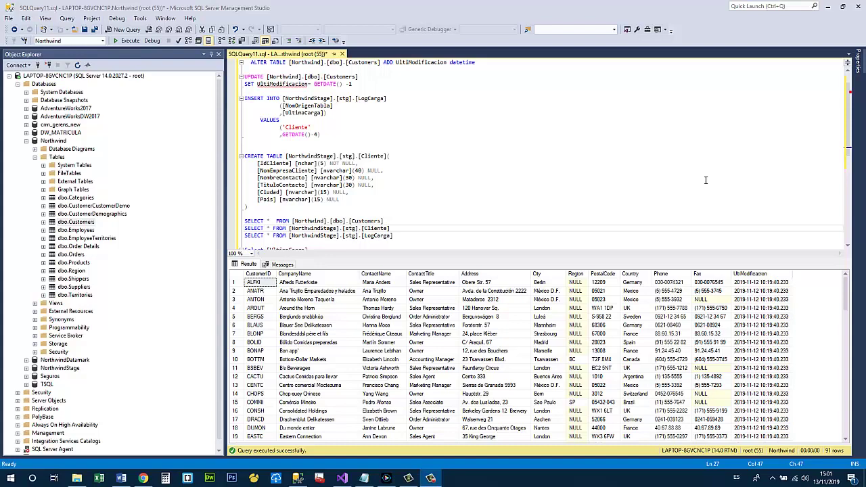
- Collapse the Northwind database and locate the Northwind, NorthwindStage and NorthwindDatamark databases in the server tree
left_click(26, 140)
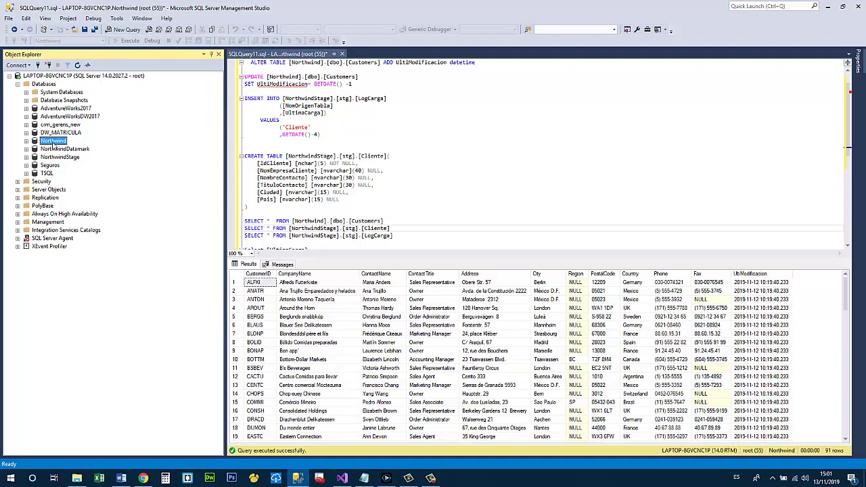
left_click(57, 157)
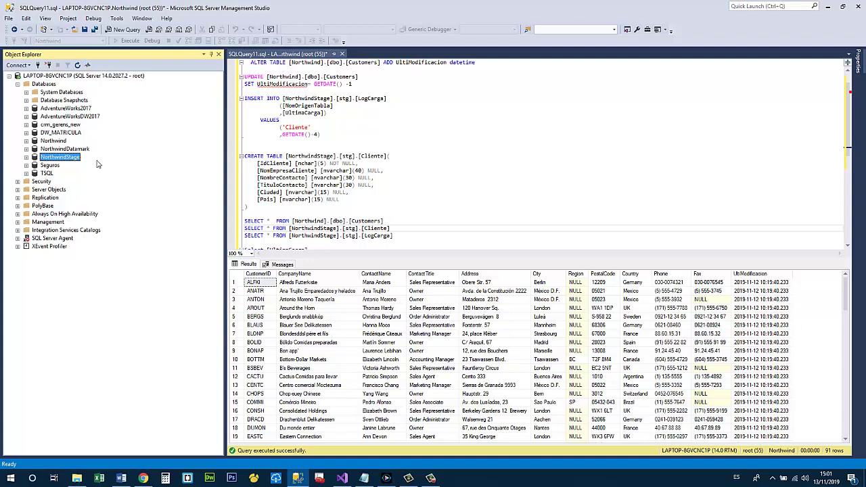
left_click(80, 150)
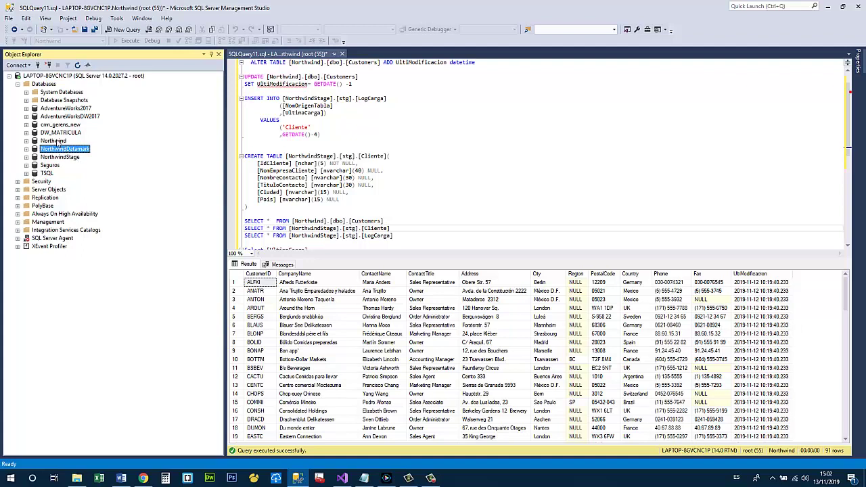
left_click(58, 140)
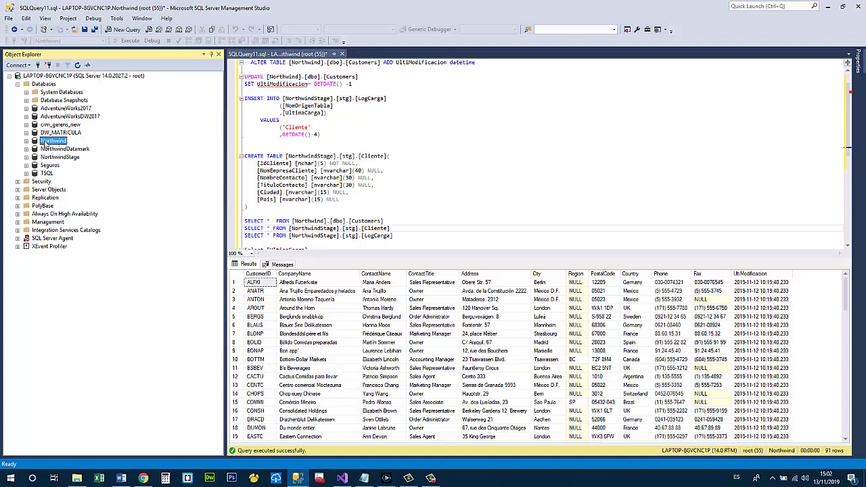
left_click(65, 157)
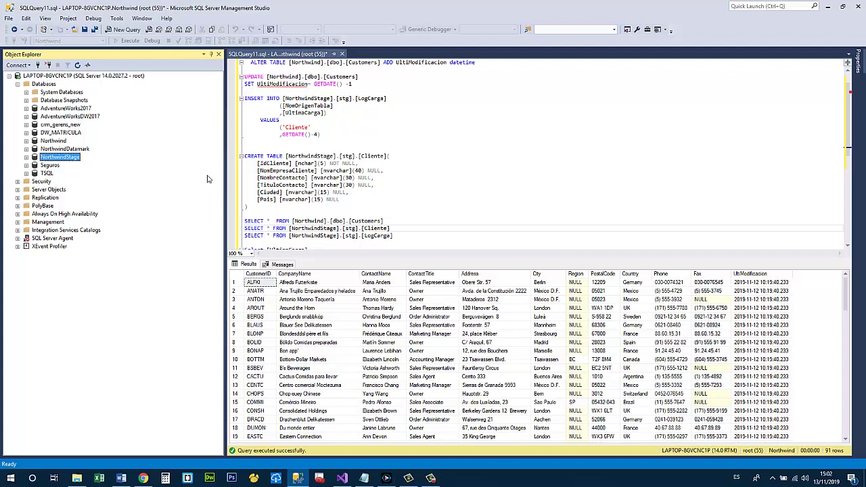
- Inspect the tables of the NorthwindStage database, including stg.LogCarga, and collapse the database again
left_click(25, 157)
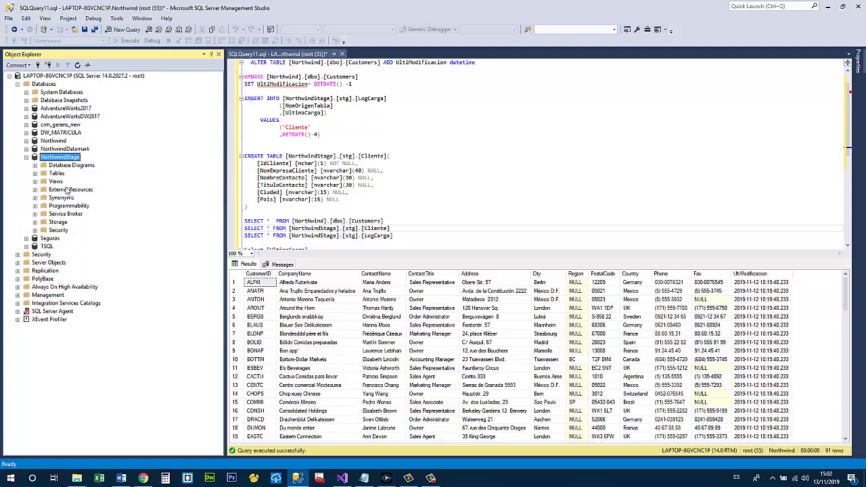
left_click(34, 173)
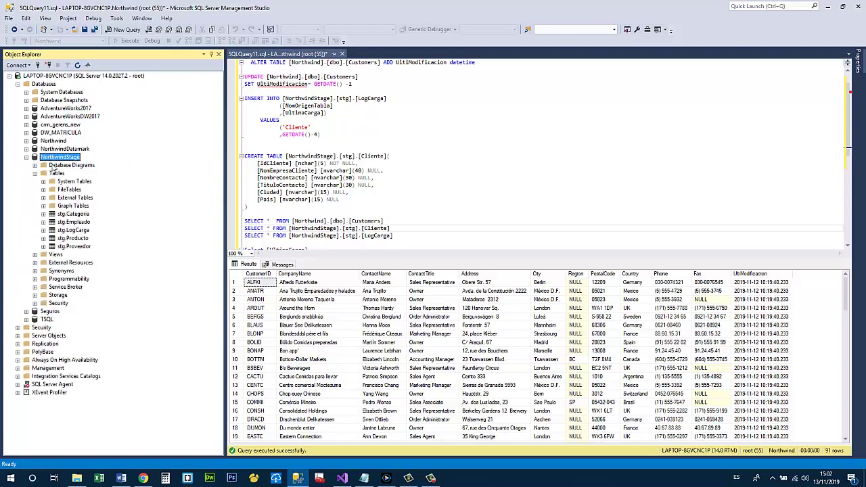
left_click(74, 230)
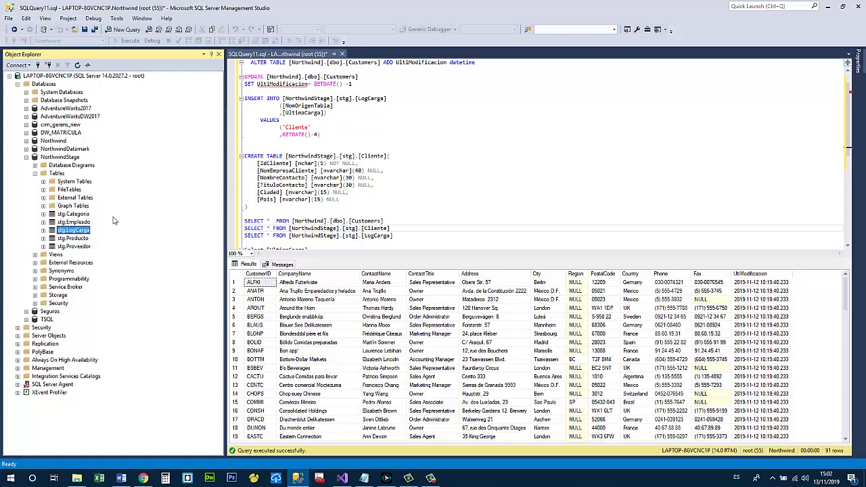
left_click(34, 174)
left_click(26, 157)
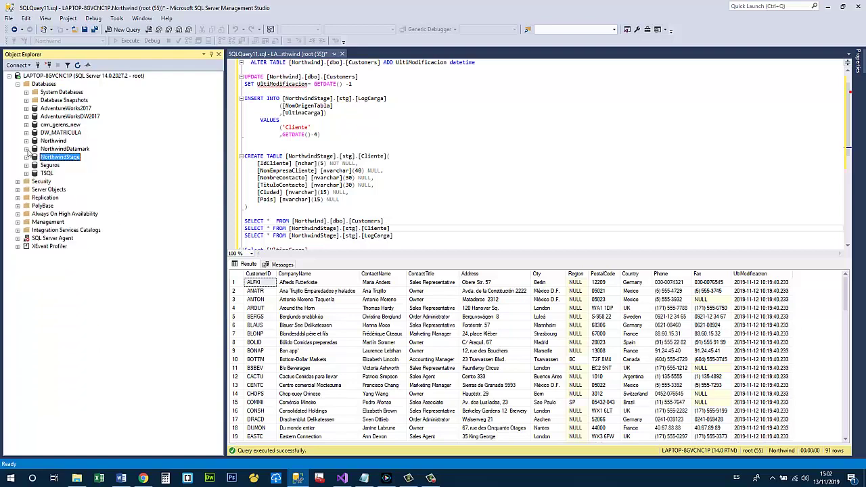
- Expand the Northwind database, select its dbo.Customers table, and expand the NorthwindStage tables for comparison
left_click(26, 140)
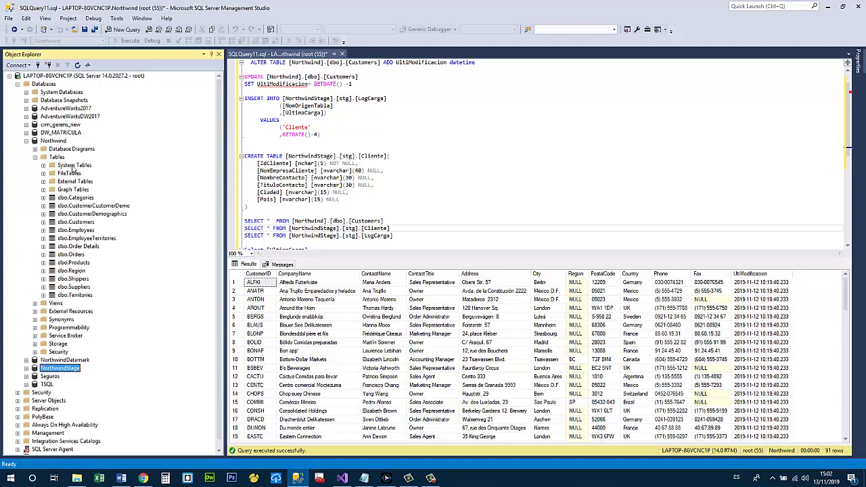
left_click(81, 223)
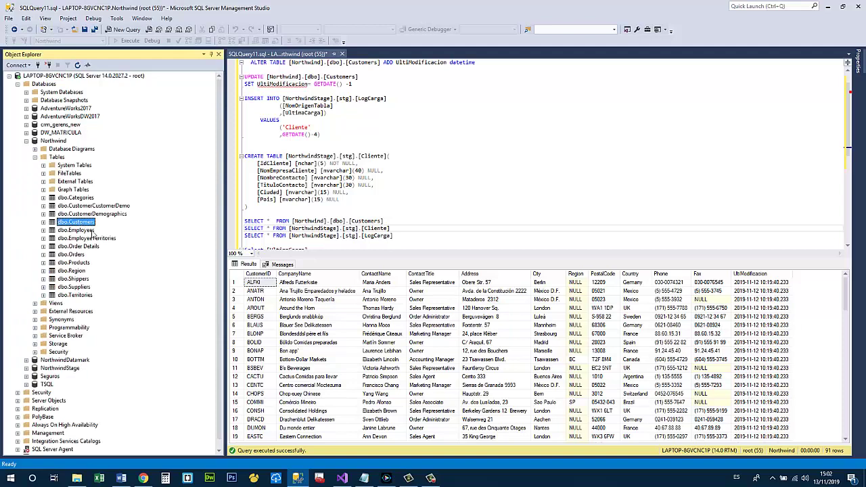
scroll(80, 231, "down", 1)
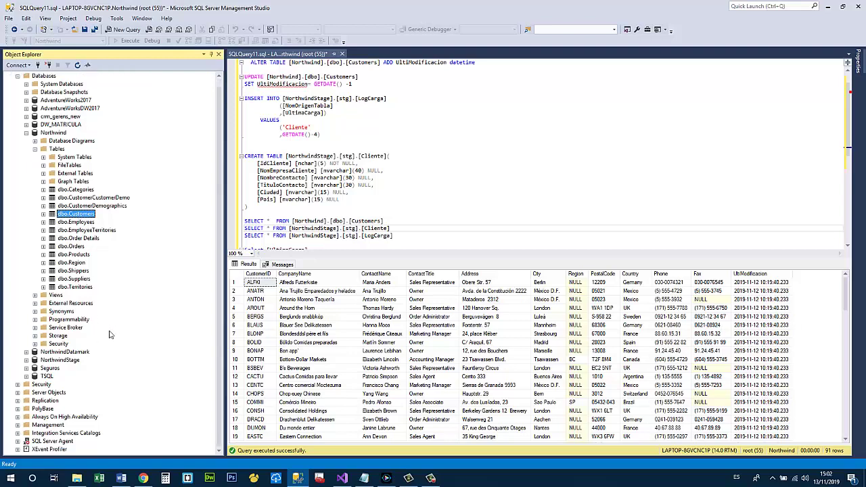
left_click(26, 360)
scroll(118, 347, "down", 3)
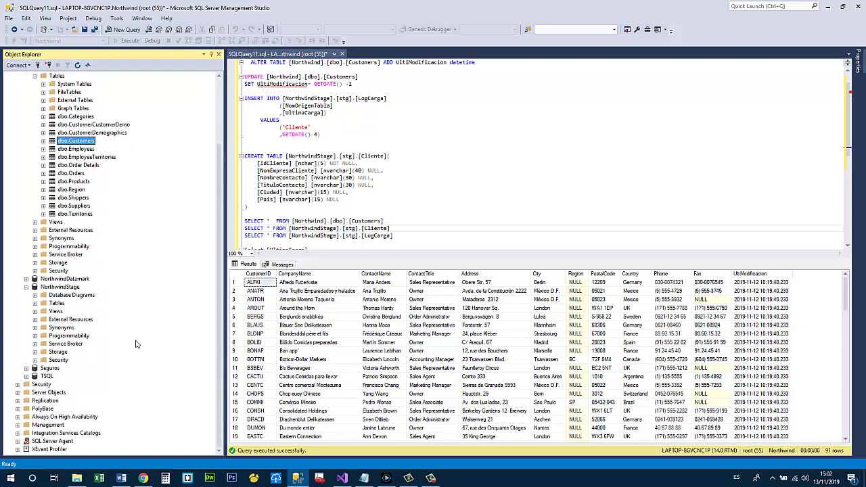
left_click(35, 303)
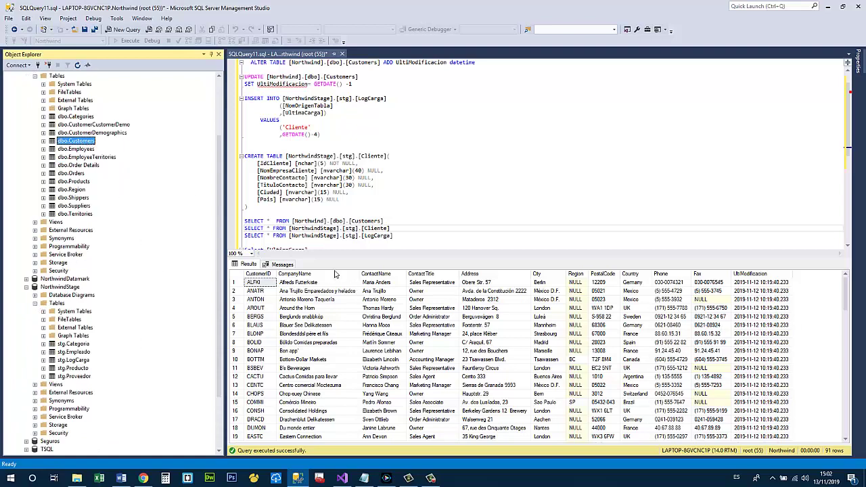
- Examine the Customers query result columns, from CustomerID through PostalCode to UltiModificacion
left_click(263, 274)
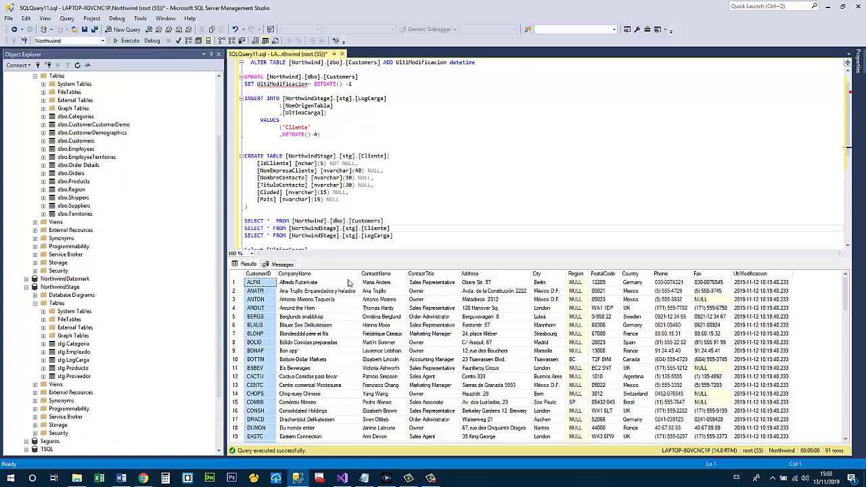
left_click(315, 274)
left_click(432, 273)
left_click(482, 274)
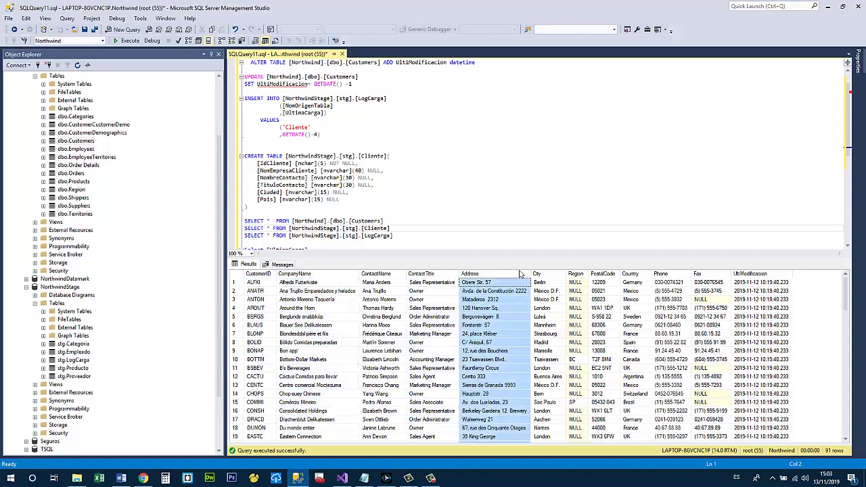
left_click(548, 274)
left_click(604, 274)
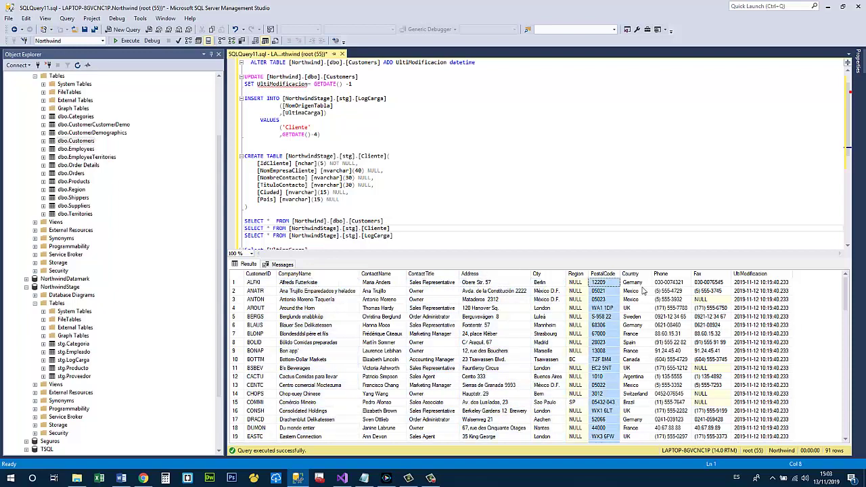
left_click(750, 274)
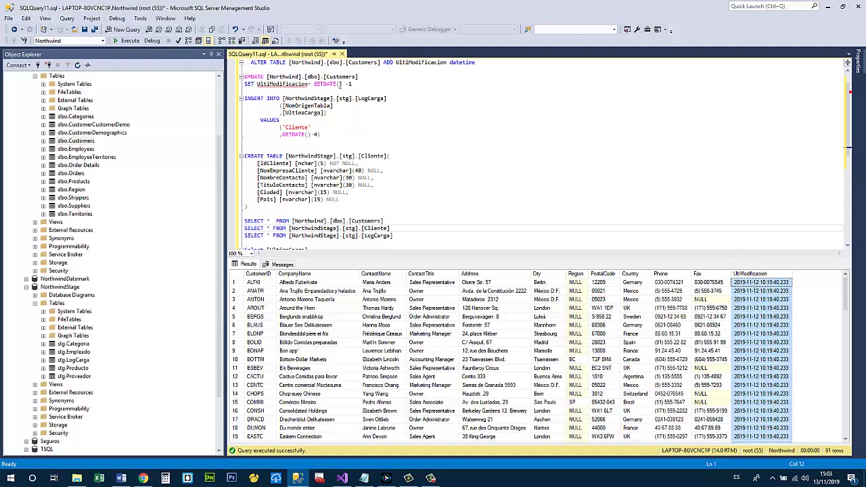
- Review the ALTER TABLE statement that adds the UltiModificacion datetime column to [Northwind].[dbo].[Customers]
left_click(348, 84)
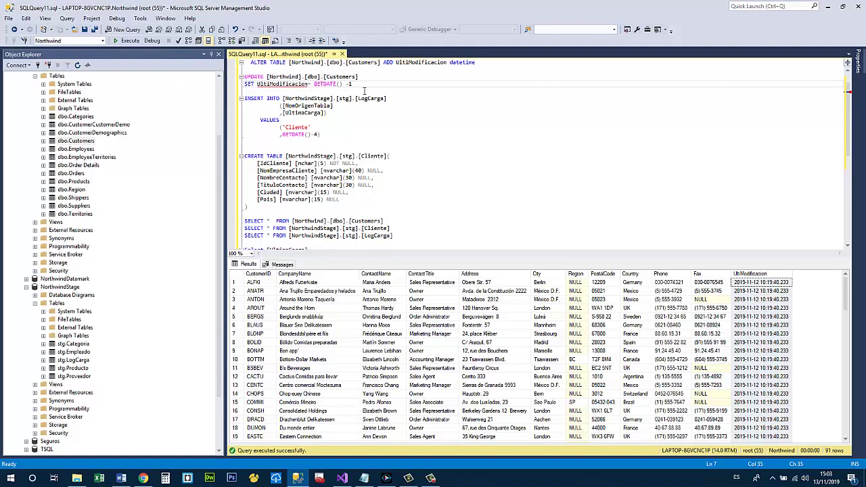
scroll(357, 105, "up", 1)
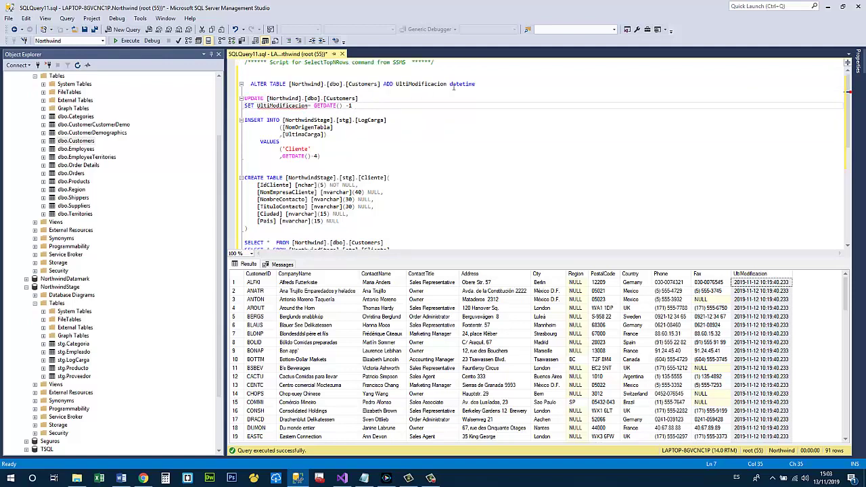
left_click_drag(476, 84, 251, 85)
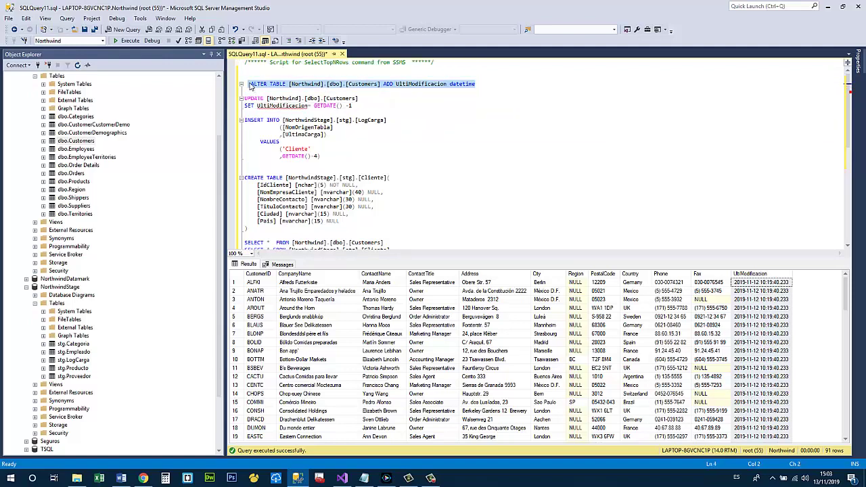
left_click(396, 84)
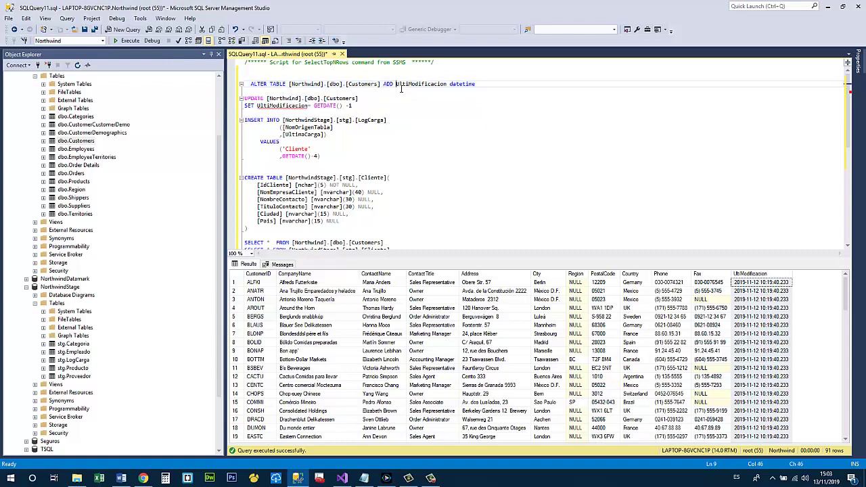
left_click_drag(397, 86, 447, 88)
left_click(459, 94)
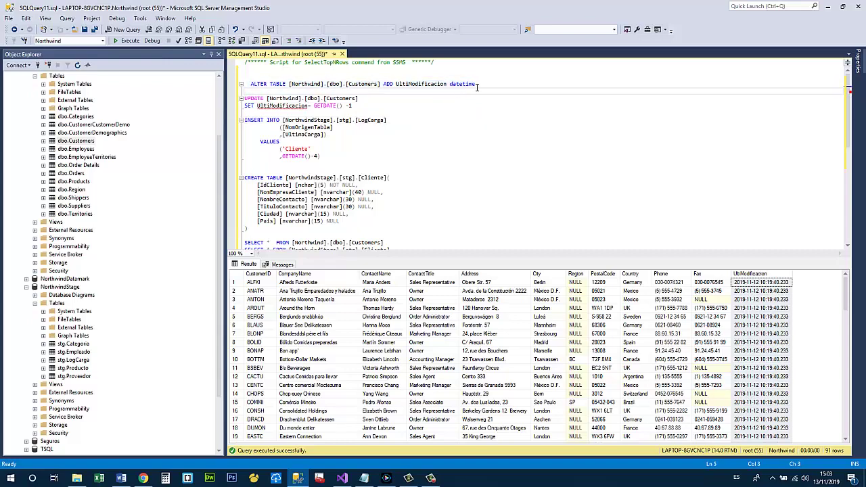
- Review the UPDATE statement that sets UltiModificacion in the Customers table to GETDATE() -1
left_click(447, 106)
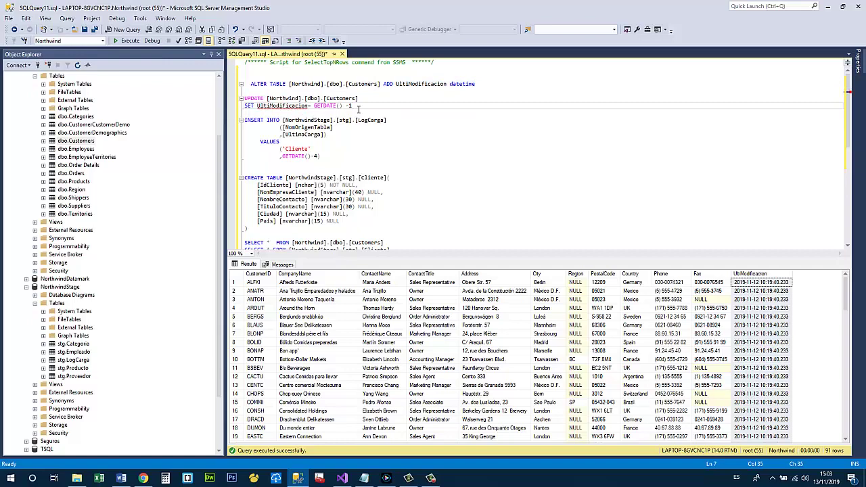
left_click_drag(359, 108, 246, 96)
left_click(346, 119)
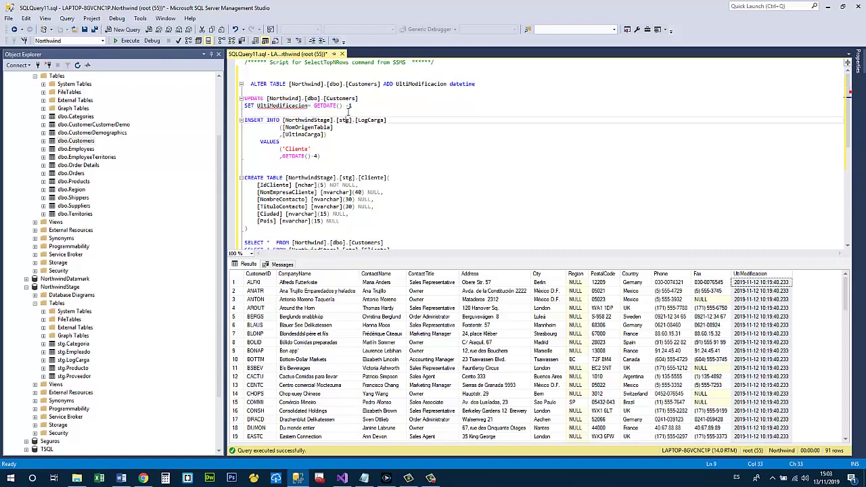
left_click_drag(351, 108, 245, 97)
left_click(314, 106)
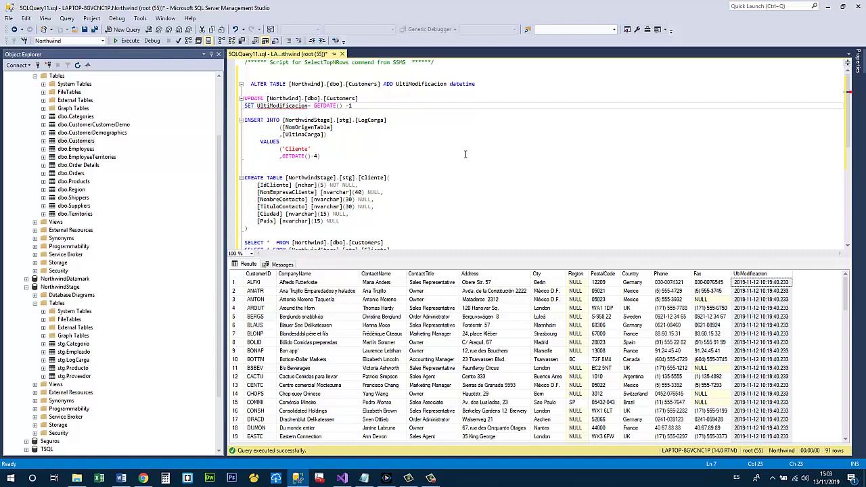
- Run only the SELECT * query on [Northwind].[dbo].[Customers] from the script
scroll(465, 154, "down", 2)
left_click_drag(384, 199, 245, 192)
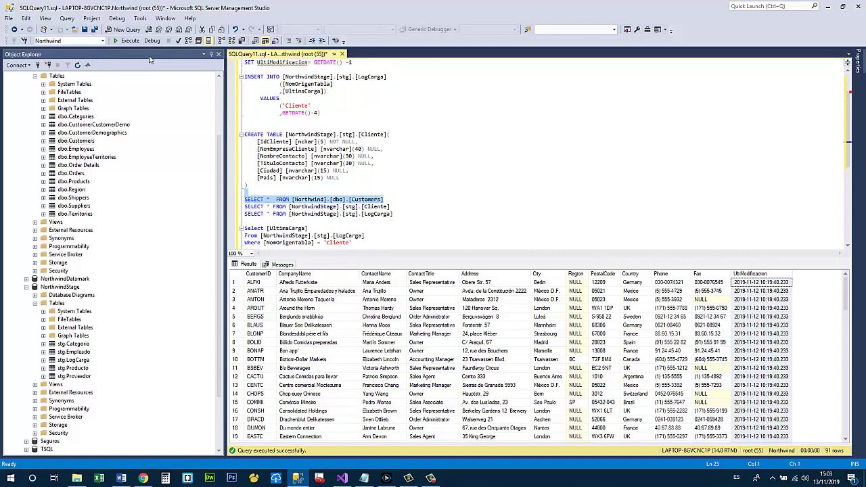
key("F5")
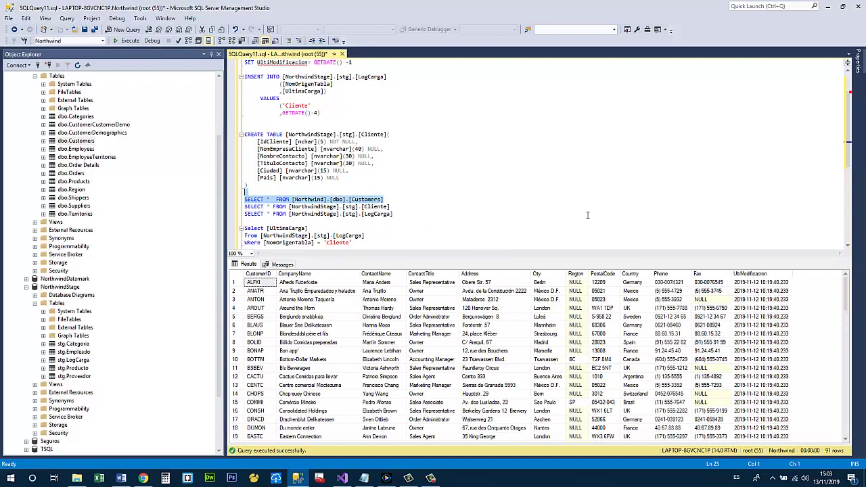
left_click(474, 207)
- Check the NorthwindStage tables against the script and refresh that database's Tables folder
scroll(68, 316, "down", 1)
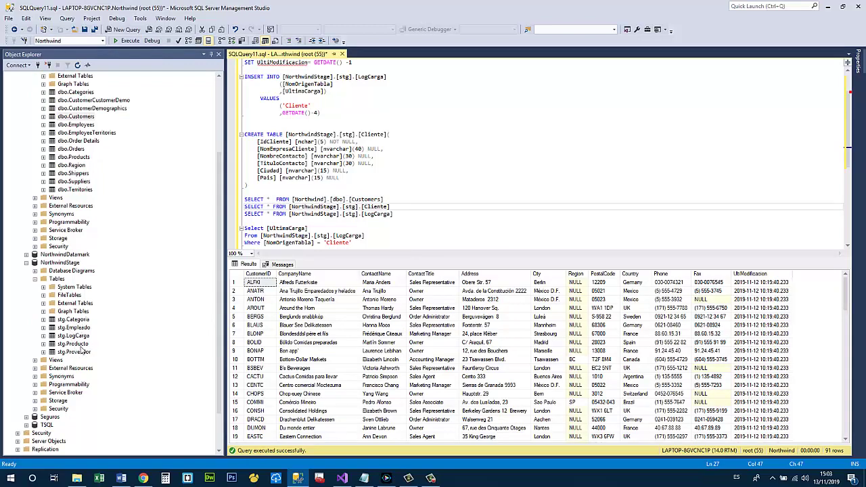
left_click(76, 320)
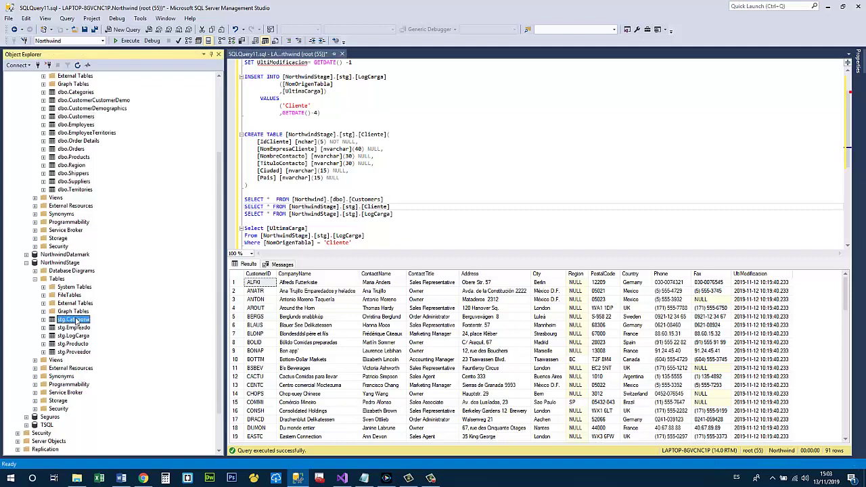
scroll(489, 182, "up", 1)
scroll(489, 182, "down", 2)
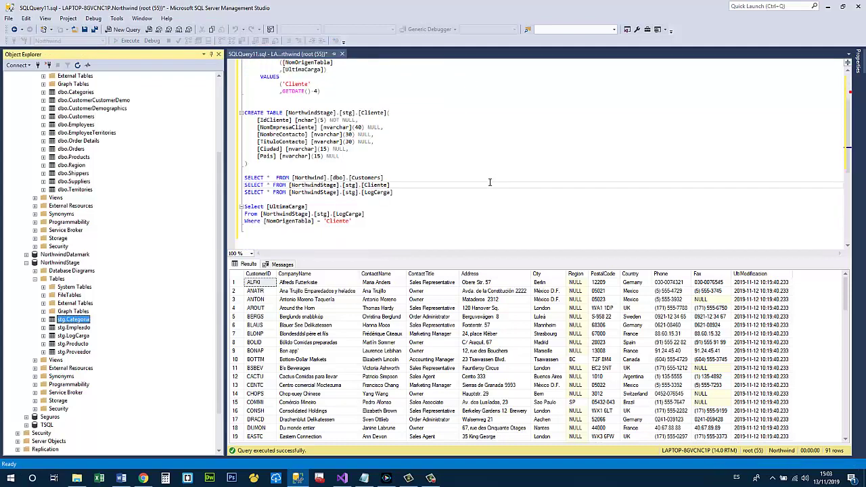
scroll(489, 182, "up", 3)
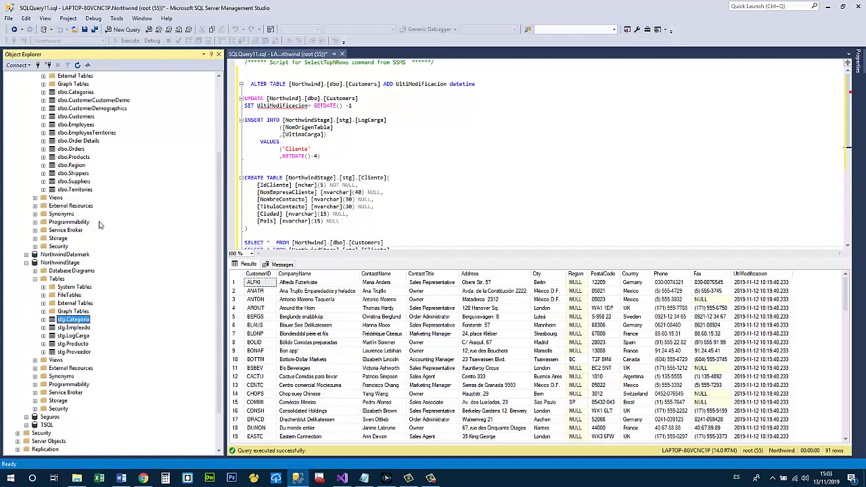
scroll(90, 327, "down", 2)
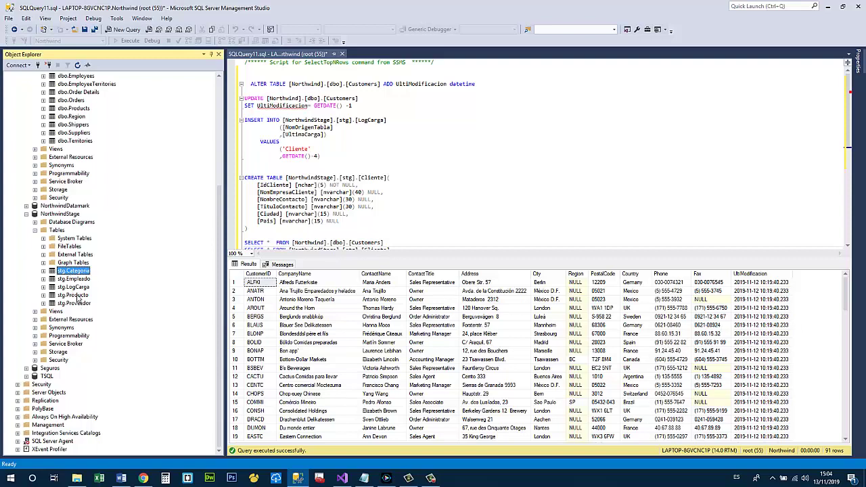
left_click(57, 230)
left_click(77, 65)
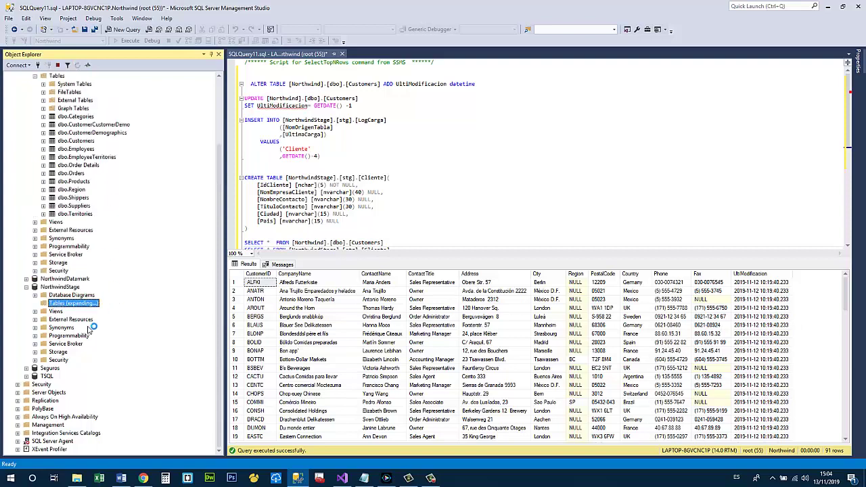
scroll(91, 332, "down", 1)
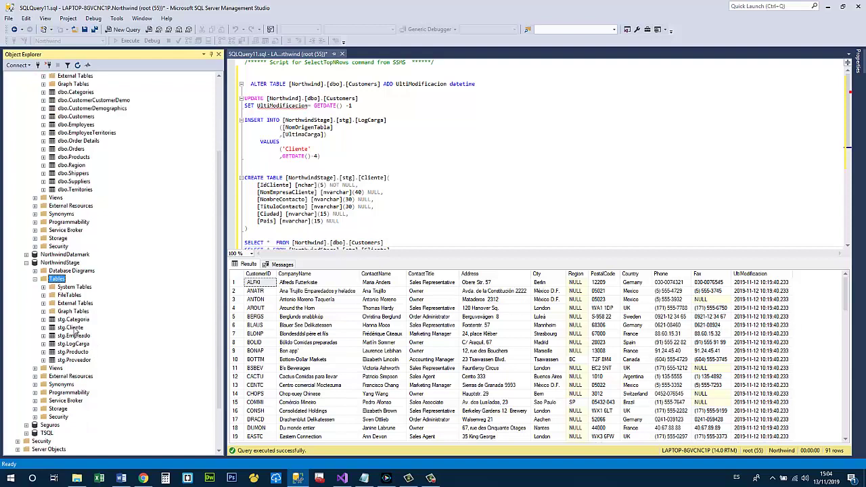
- Query the top 1000 rows of the stg.Cliente table in NorthwindStage
left_click(74, 329)
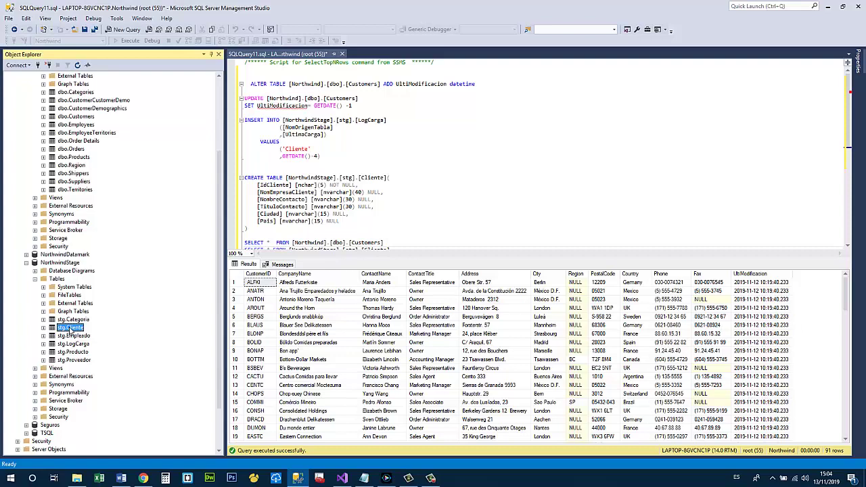
right_click(70, 330)
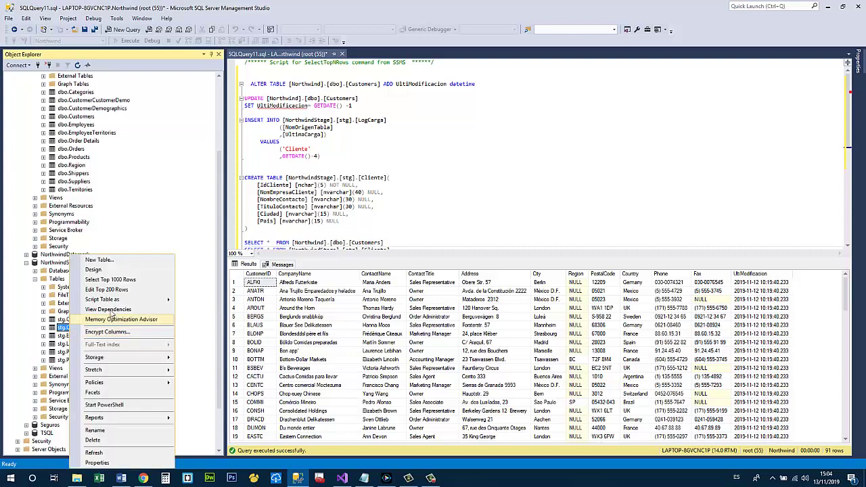
left_click(112, 319)
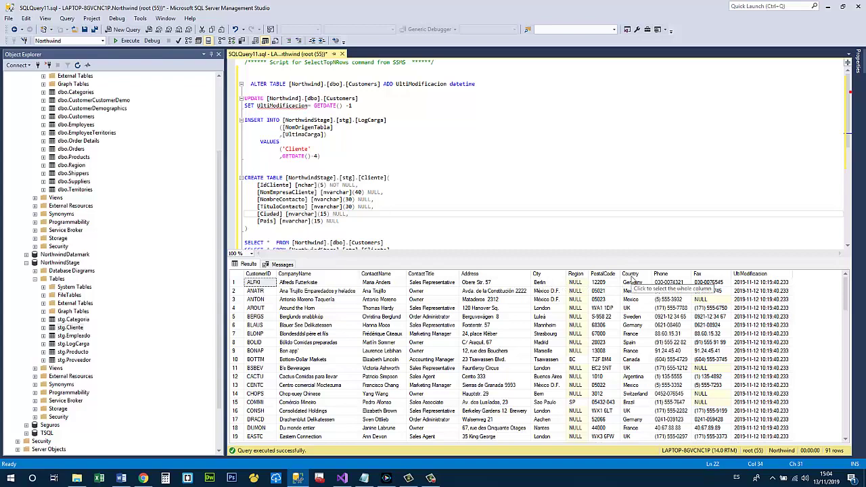
right_click(69, 327)
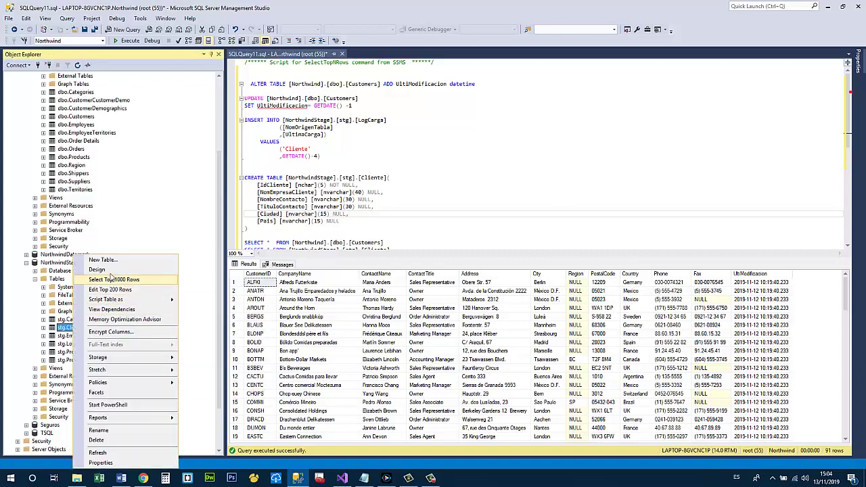
left_click(120, 280)
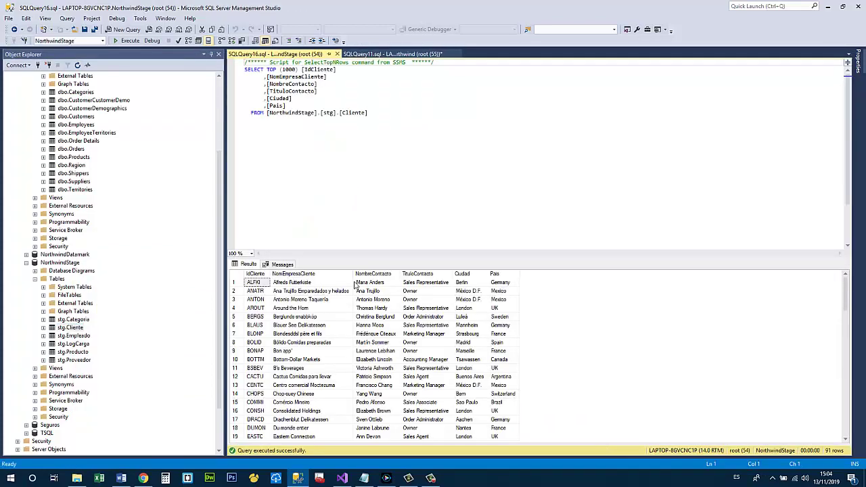
- Examine the NomEmpresaCliente, NombreContacto, TituloContacto, Ciudad and Pais columns in the stg.Cliente results
left_click(293, 274)
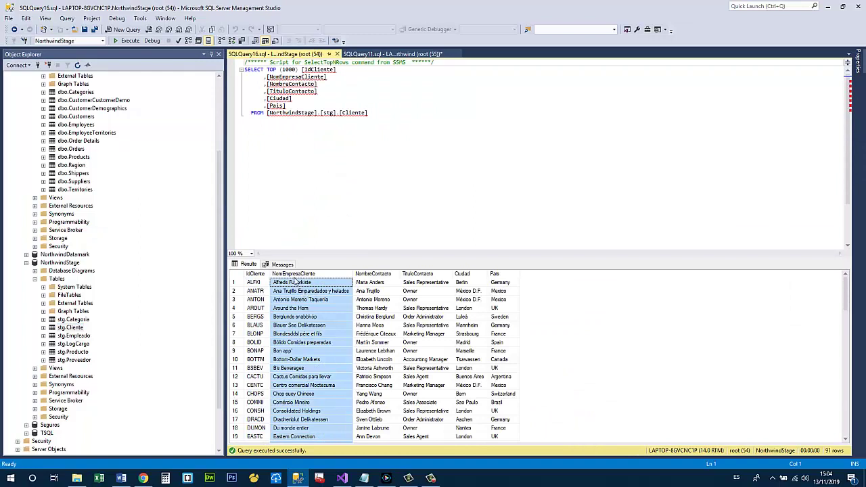
left_click(372, 274)
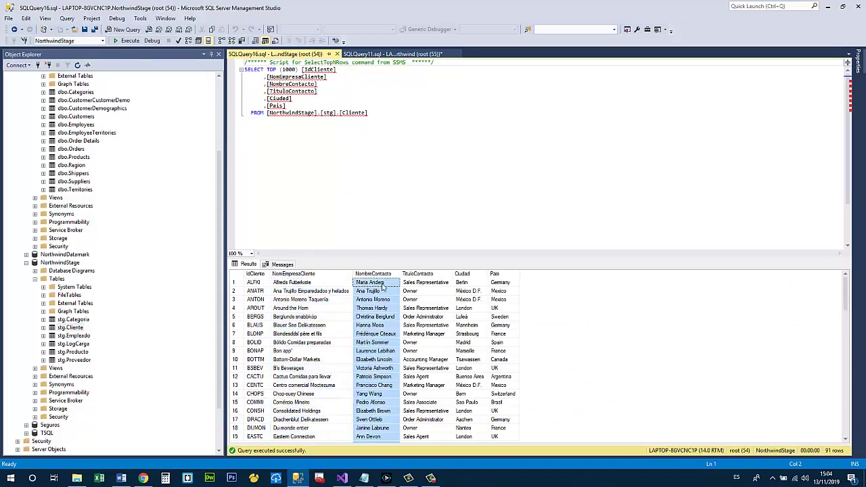
left_click(418, 274)
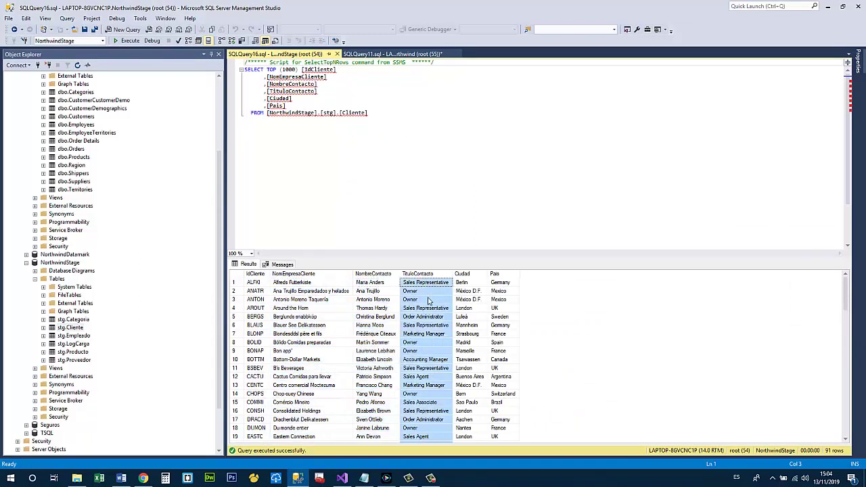
left_click(462, 274)
left_click(494, 274)
left_click(439, 187)
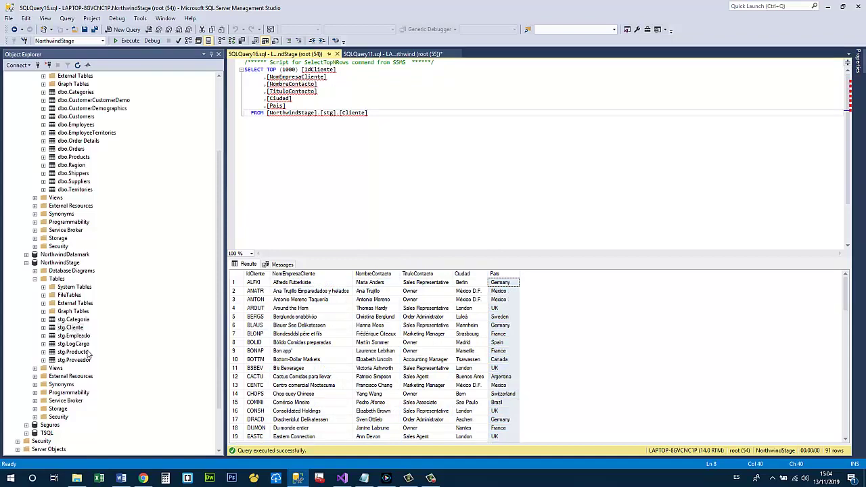
- Query the top 1000 rows of the stg.LogCarga table in NorthwindStage
right_click(76, 344)
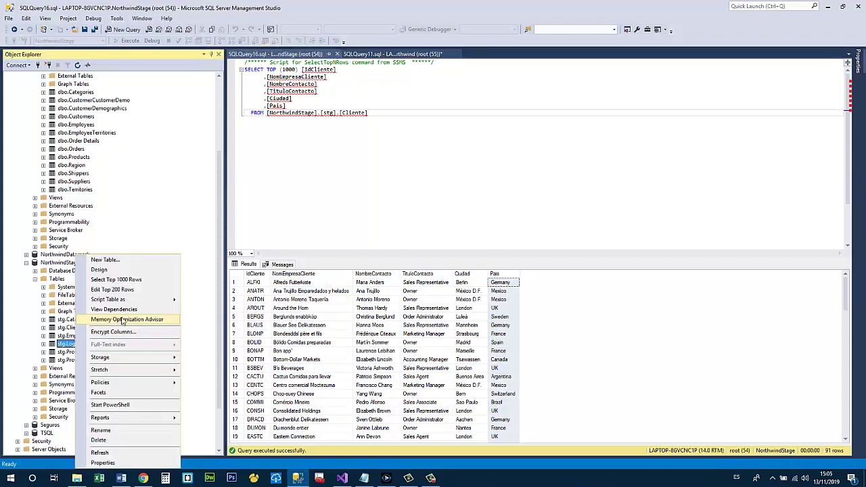
mouse_move(127, 304)
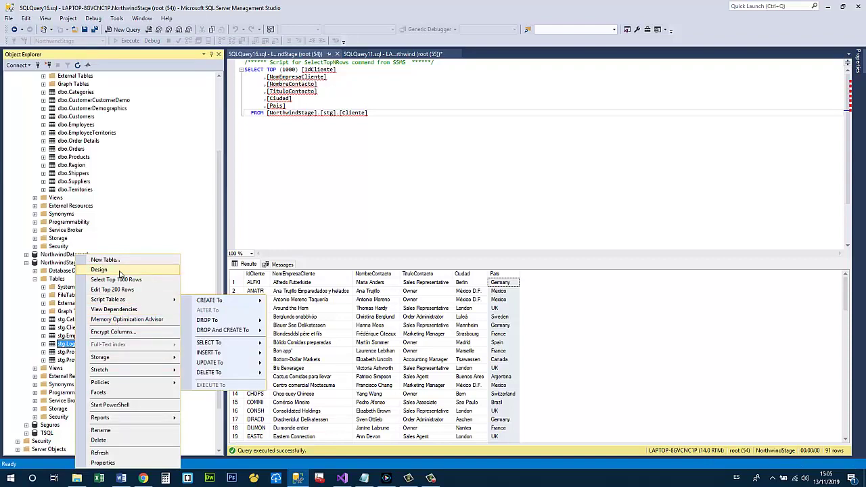
left_click(119, 279)
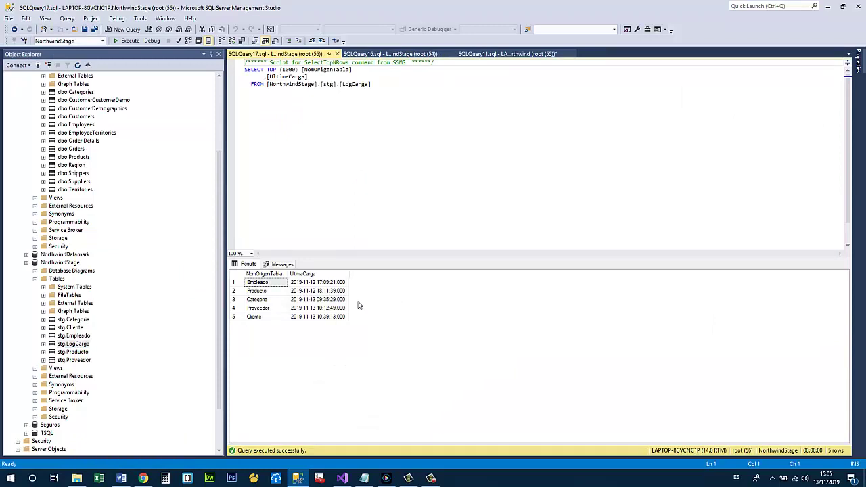
- Examine the NomOrigenTabla and UltimaCarga columns in the stg.LogCarga results
left_click(264, 273)
left_click(295, 274)
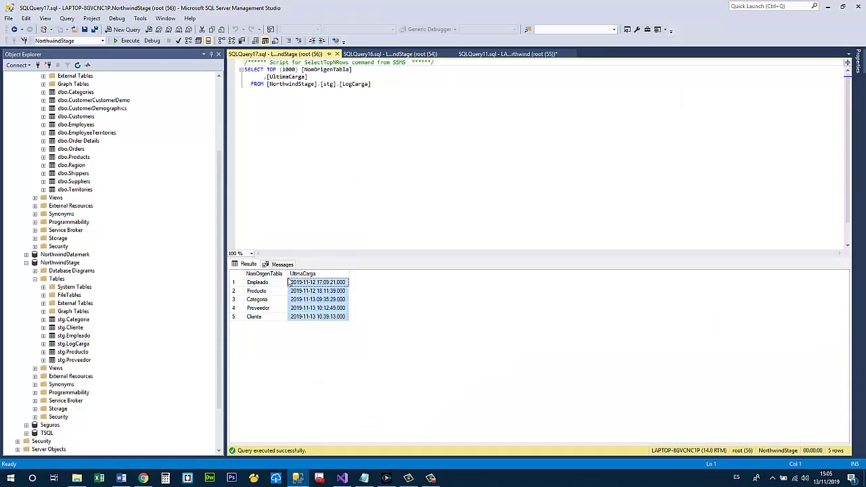
left_click(258, 274)
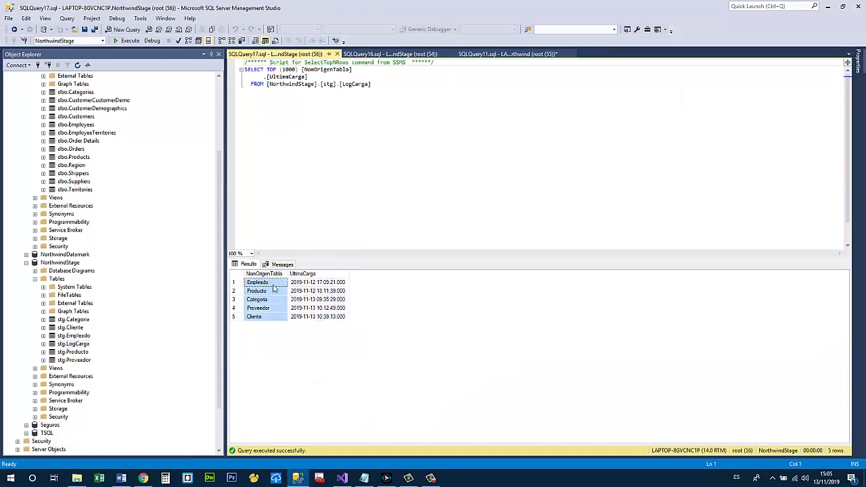
left_click(303, 274)
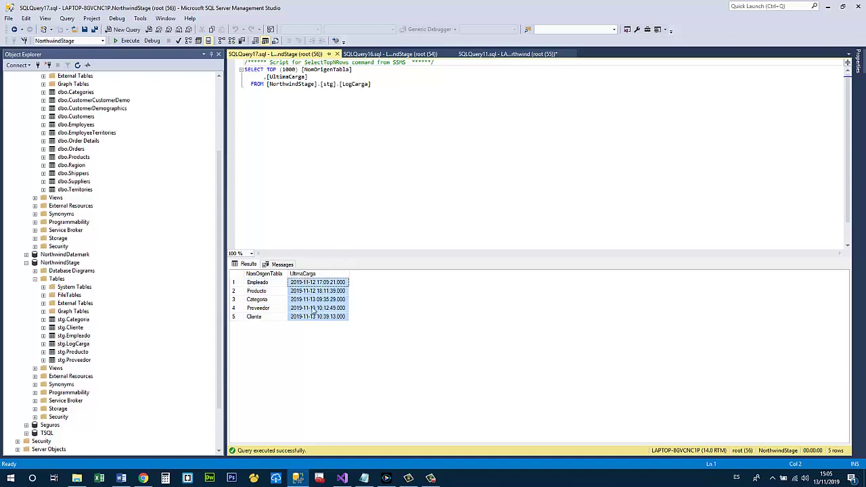
- Go through the source table names listed under NomOrigenTabla in the load log, from Empleado to Cliente
left_click(261, 284)
left_click(264, 318)
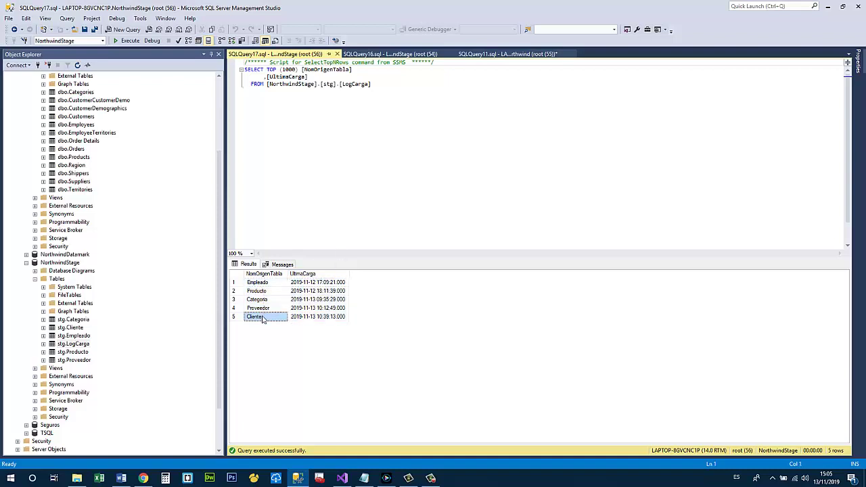
left_click(267, 309)
left_click(268, 291)
left_click(270, 284)
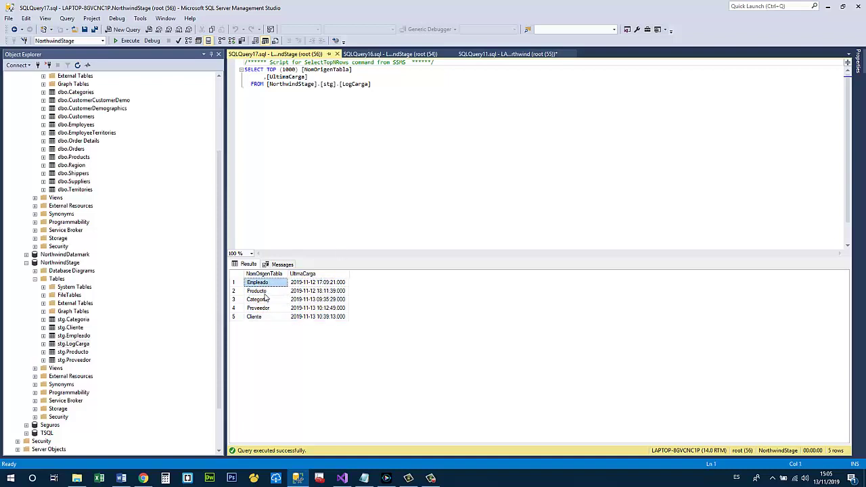
left_click(267, 292)
left_click(265, 308)
left_click(259, 317)
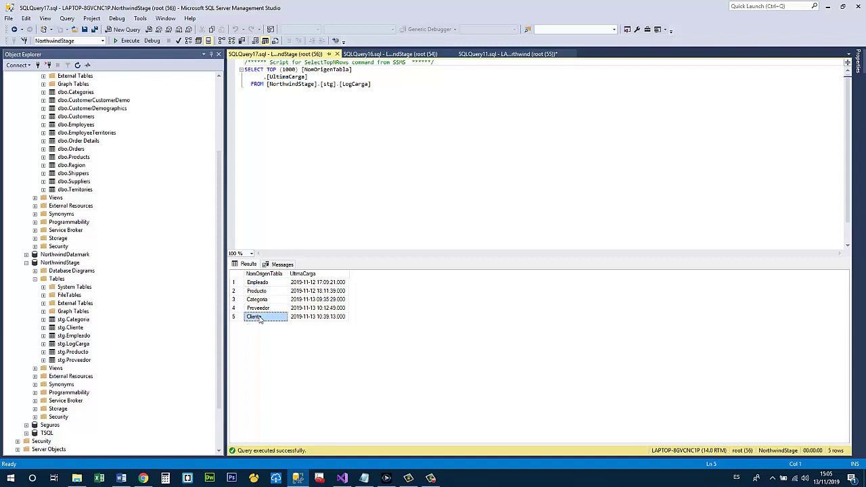
left_click(268, 283, "shift")
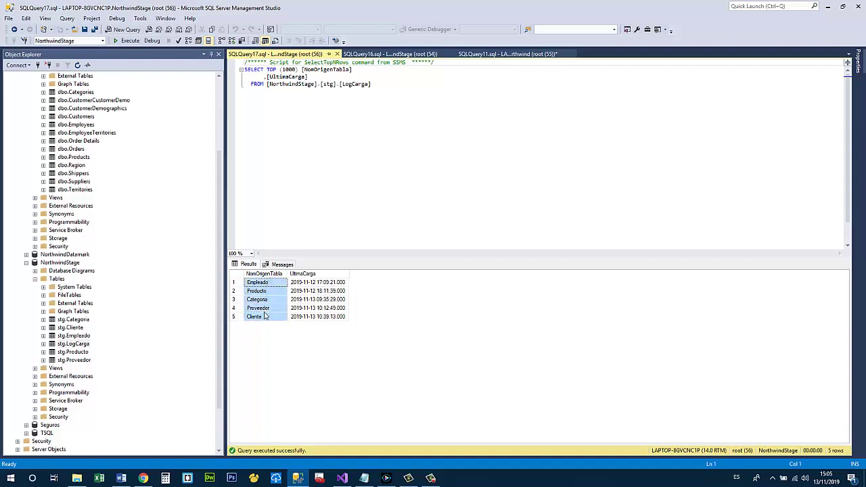
left_click(265, 310)
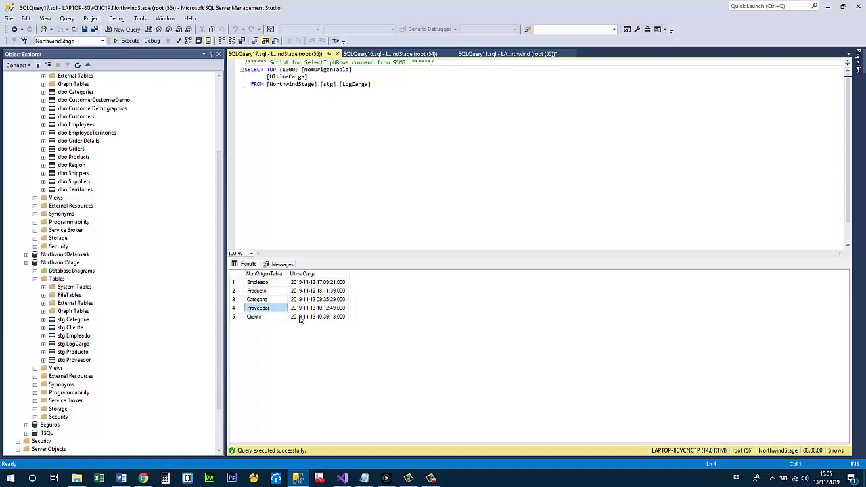
- Check the UltimaCarga date recorded for the Cliente row of the load log
left_click(263, 317)
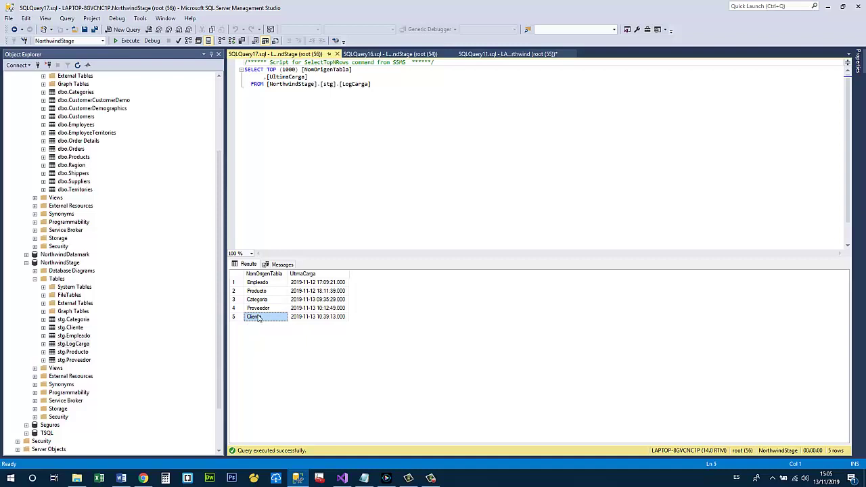
left_click(322, 320)
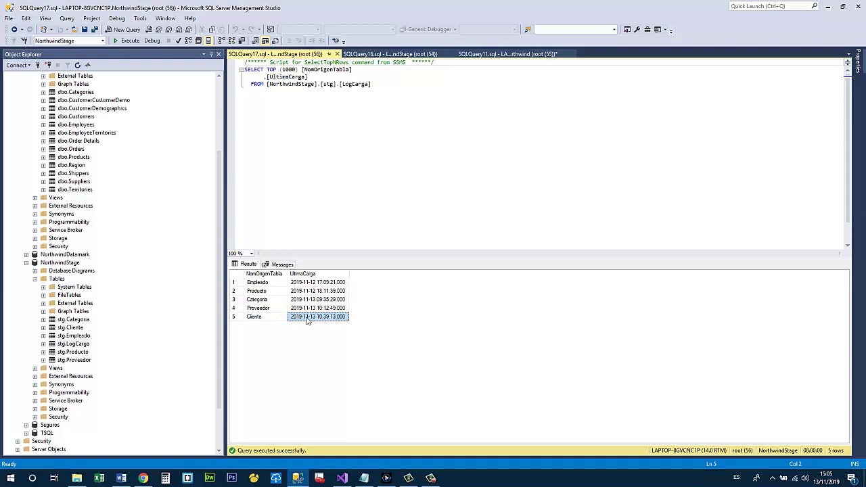
left_click(381, 130)
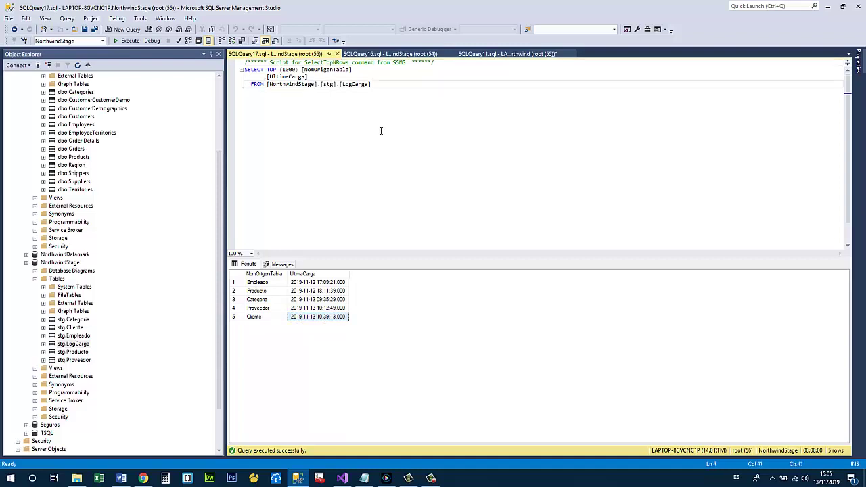
- Return to the SQLQuery11 script and look over its preparation statements down to the SELECT queries
left_click(382, 54)
left_click(485, 54)
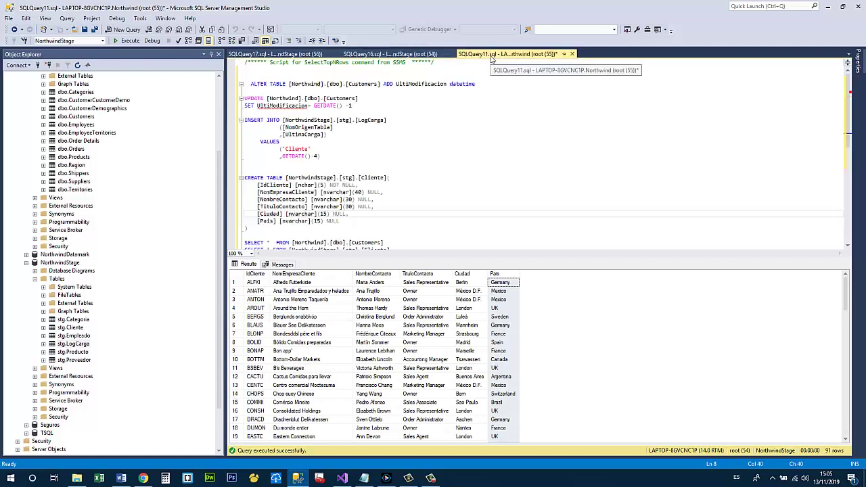
scroll(487, 125, "down", 2)
scroll(482, 129, "up", 2)
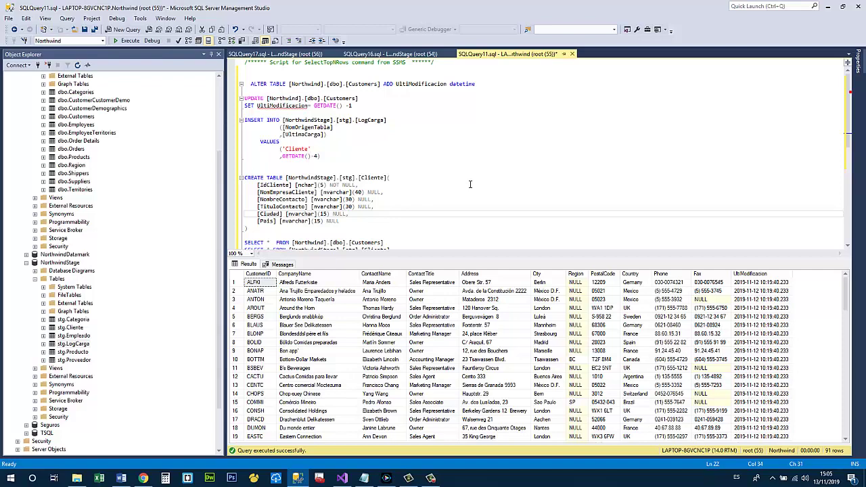
scroll(470, 184, "down", 1)
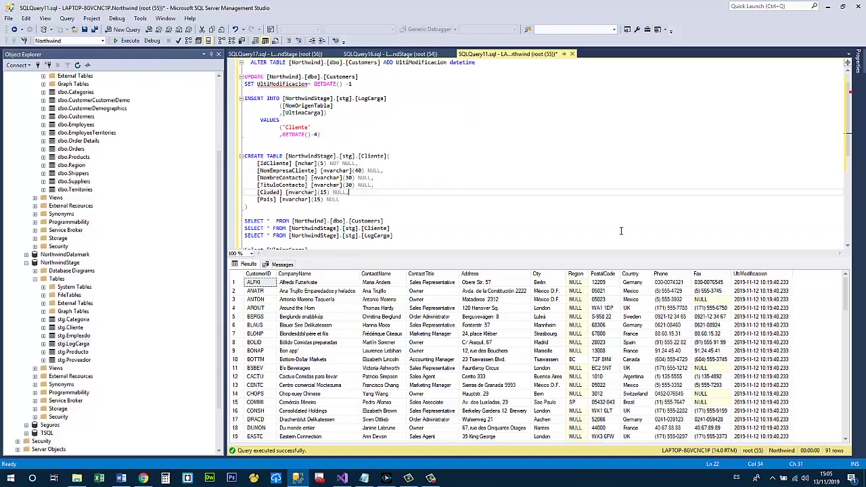
- Examine the Customers result columns one by one, from CustomerID through UltiModificacion
left_click(257, 274)
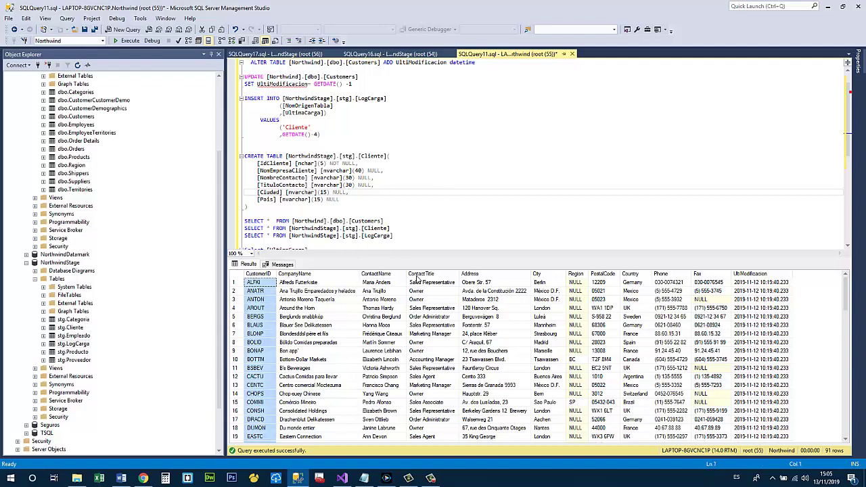
left_click(305, 274)
left_click(378, 274)
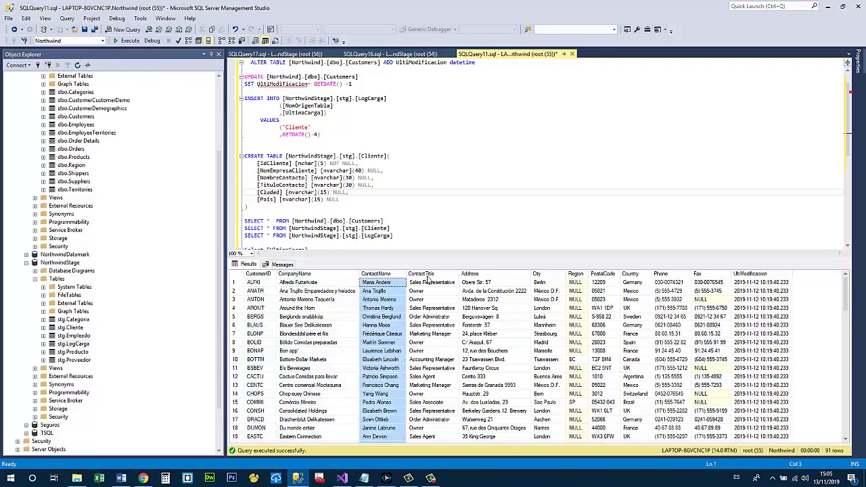
left_click(440, 274)
left_click(487, 274)
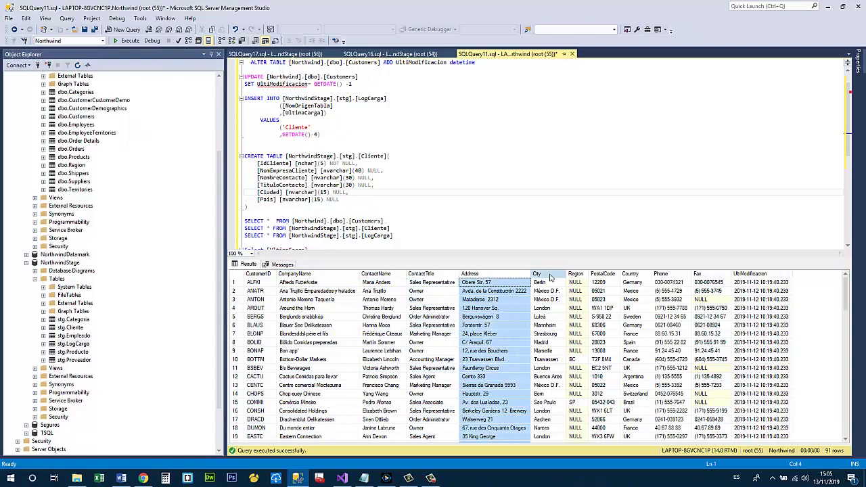
left_click(550, 274)
left_click(575, 274)
left_click(602, 274)
left_click(632, 274)
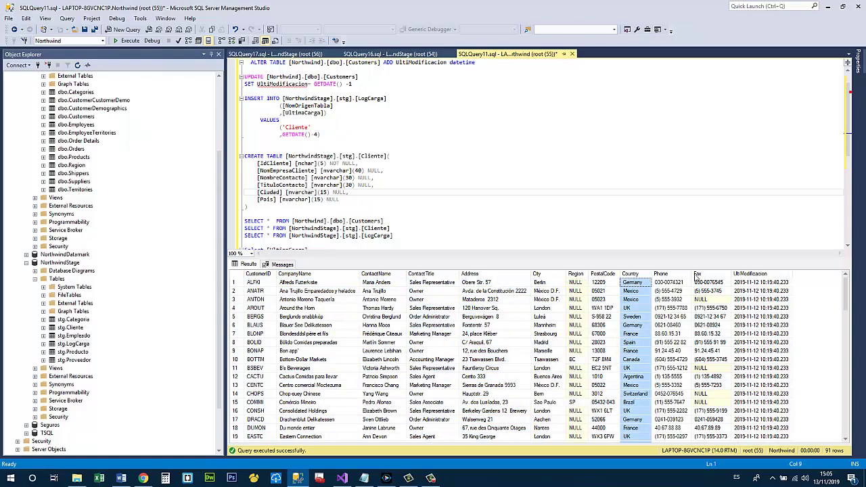
left_click(698, 274)
left_click(749, 274)
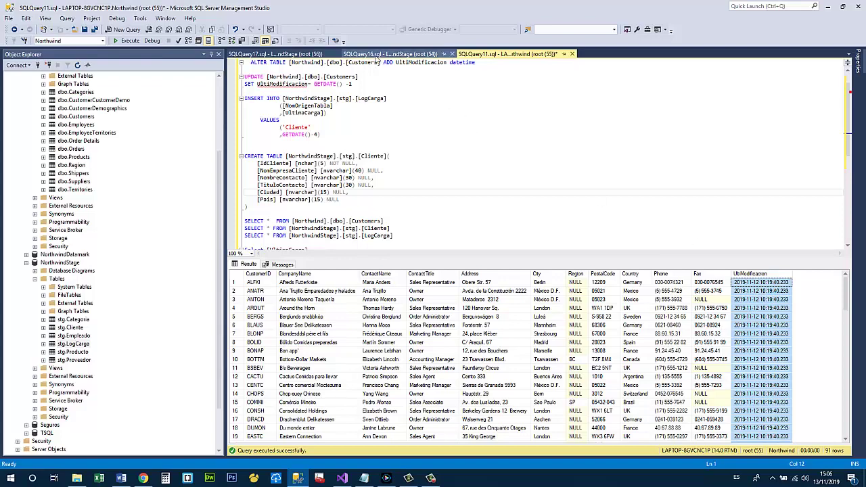
- Recheck the LogCarga results and review the SQLQuery11 query selecting UltimaCarga where NomOrigenTabla = 'Cliente'
left_click(315, 55)
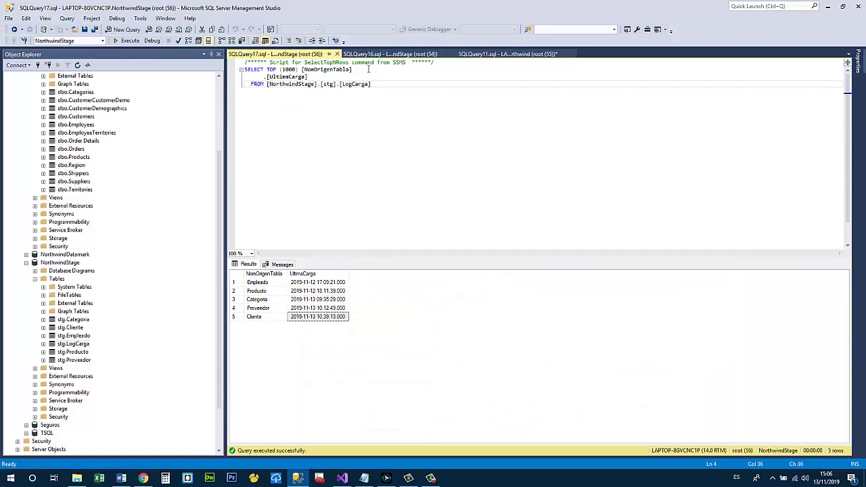
left_click(389, 54)
left_click(508, 54)
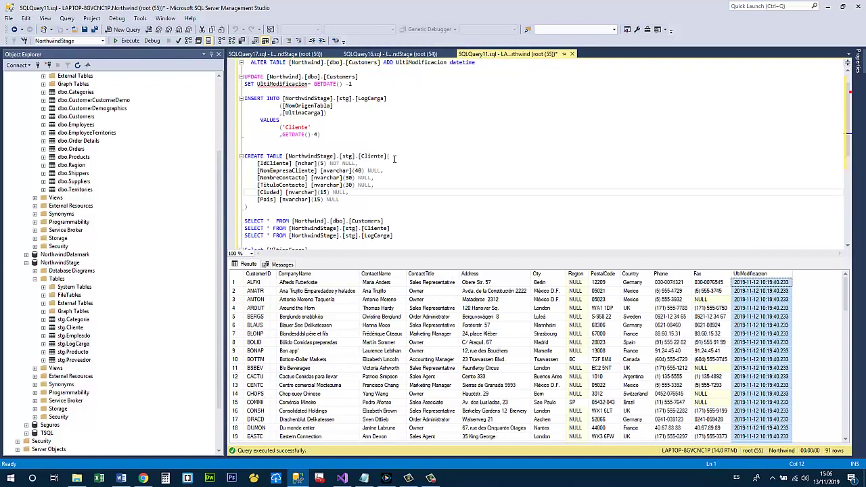
left_click(336, 133)
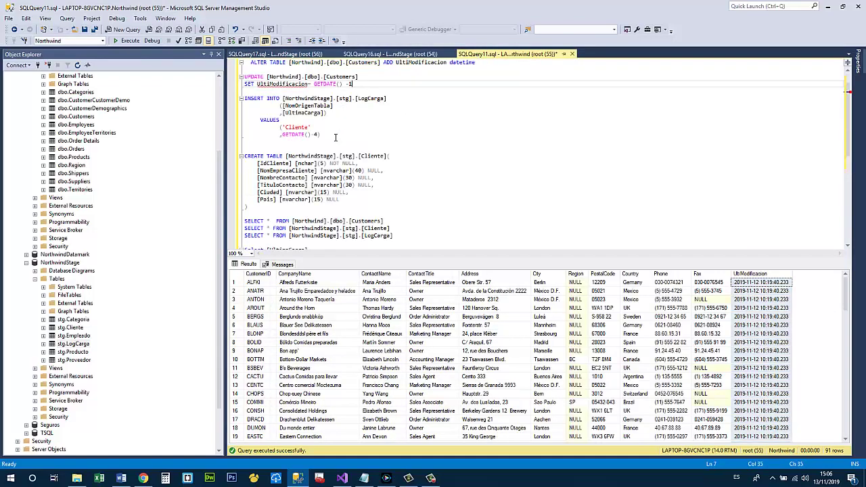
scroll(338, 138, "down", 5)
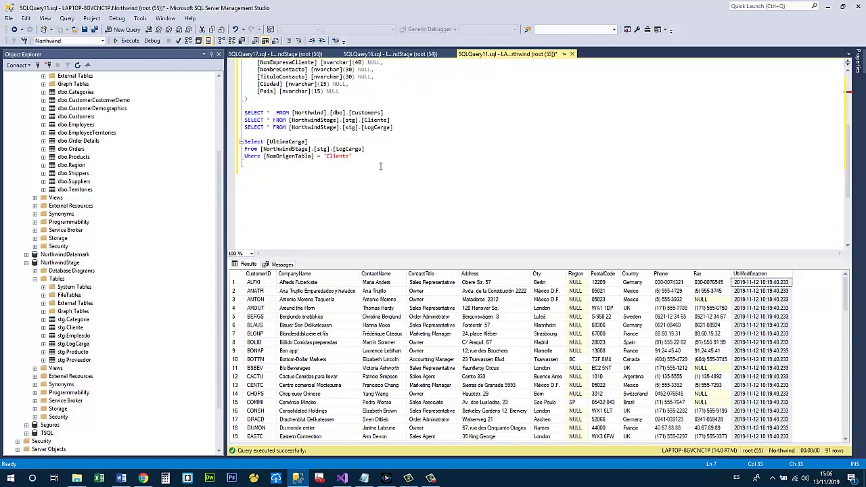
- In the SQLQuery17 script, start an UPDATE statement for [NorthwindStage].[stg].[LogCarga] below the existing SELECT query
scroll(375, 177, "up", 6)
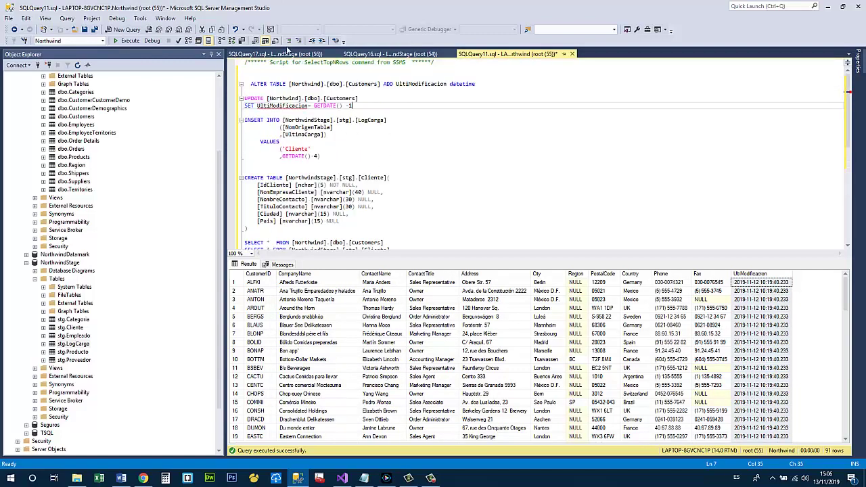
left_click(287, 54)
key("Return")
key("Return")
key("Return")
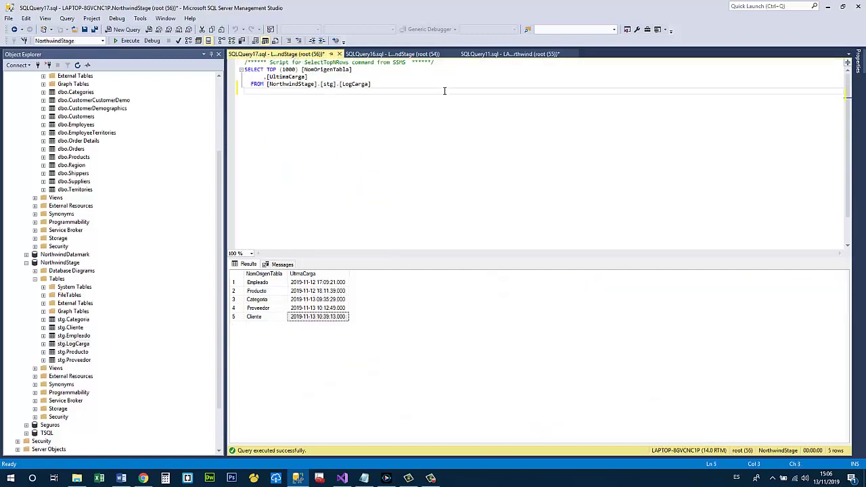
type("UP")
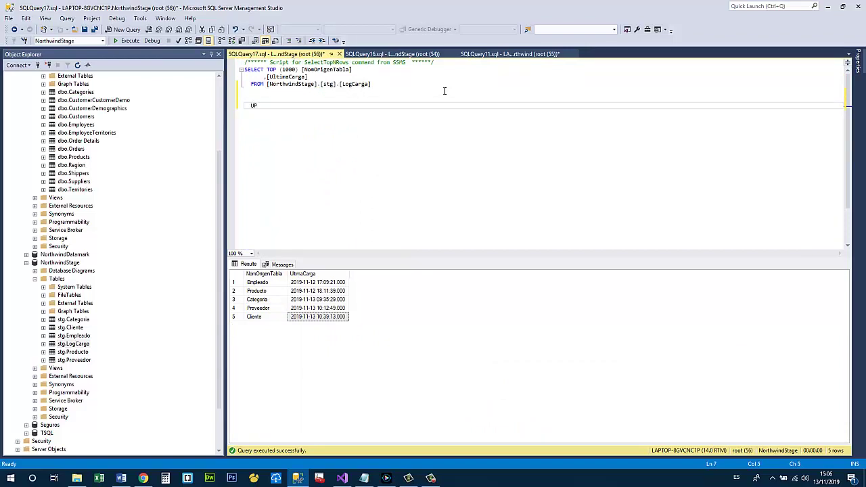
type("DATE")
left_click_drag(390, 88, 268, 88)
key("ctrl+c")
left_click(288, 106)
key("ctrl+v")
key("Return")
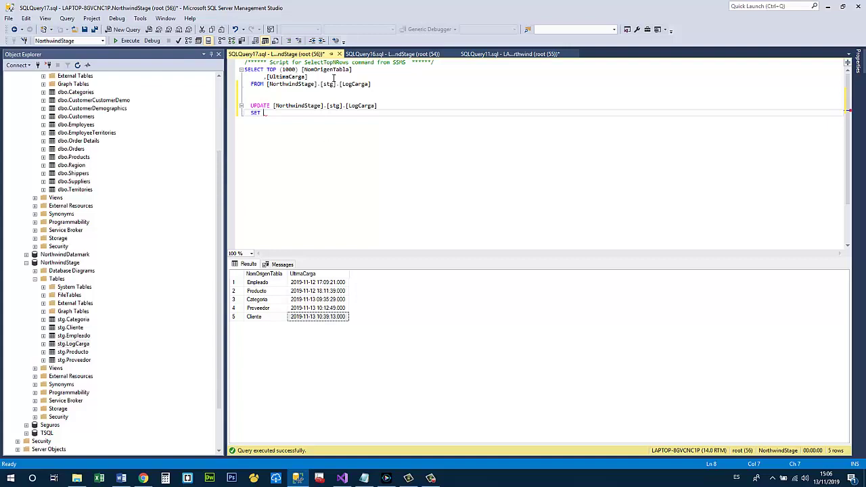
- Add a SET clause to the UPDATE statement that assigns GETDATE()-4 to [UltimaCarga]
left_click_drag(314, 78, 266, 77)
key("ctrl+c")
left_click(290, 116)
key("ctrl+v")
type("= GET")
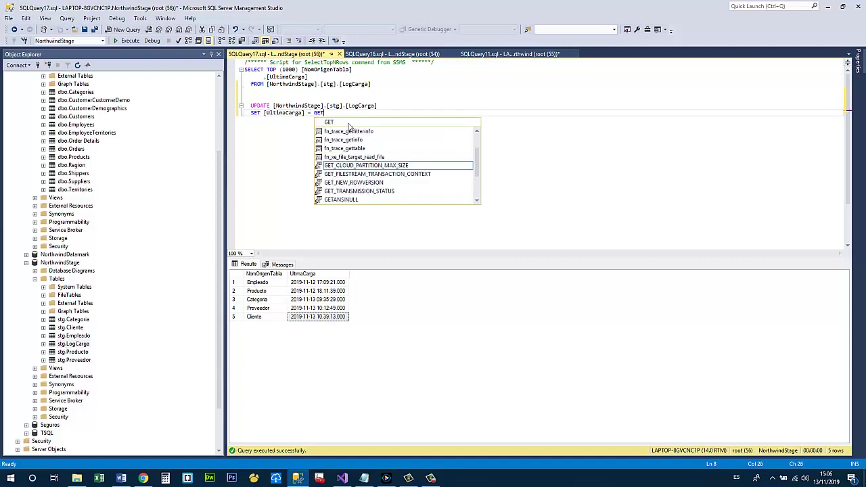
type("DATE() +")
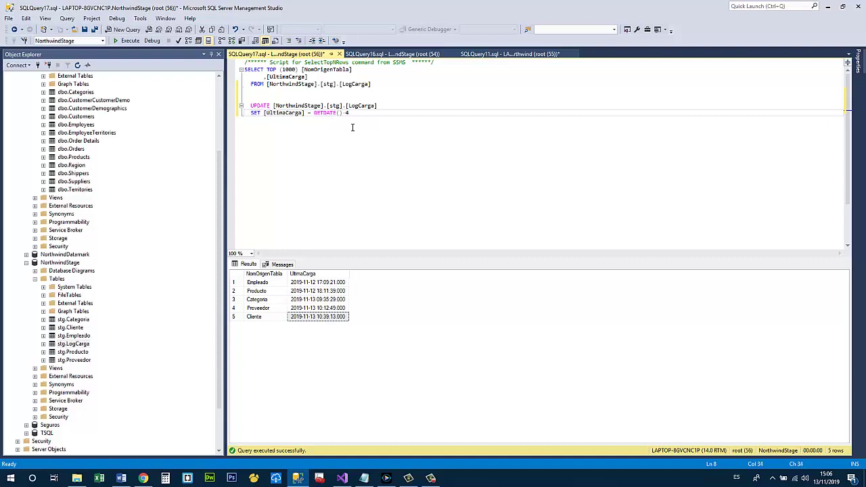
type("()-4")
key("Return")
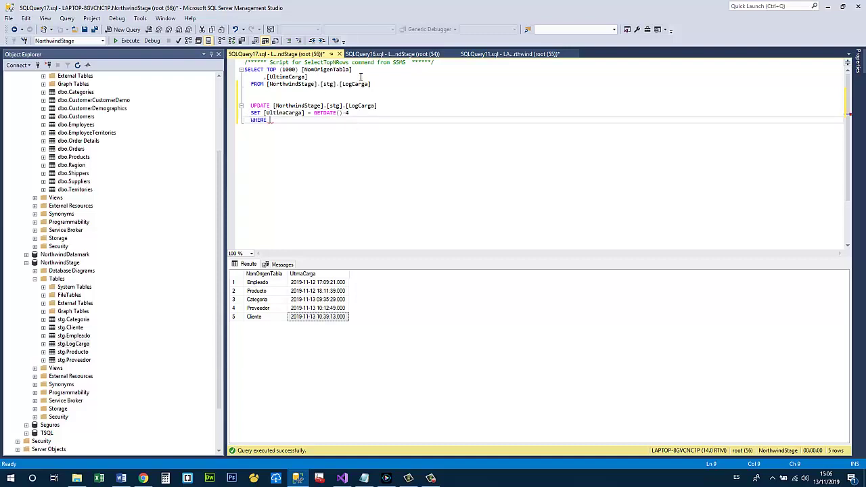
- Restrict the UPDATE with a WHERE clause on [NomOrigenTabla]='Cliente'
left_click_drag(352, 69, 301, 70)
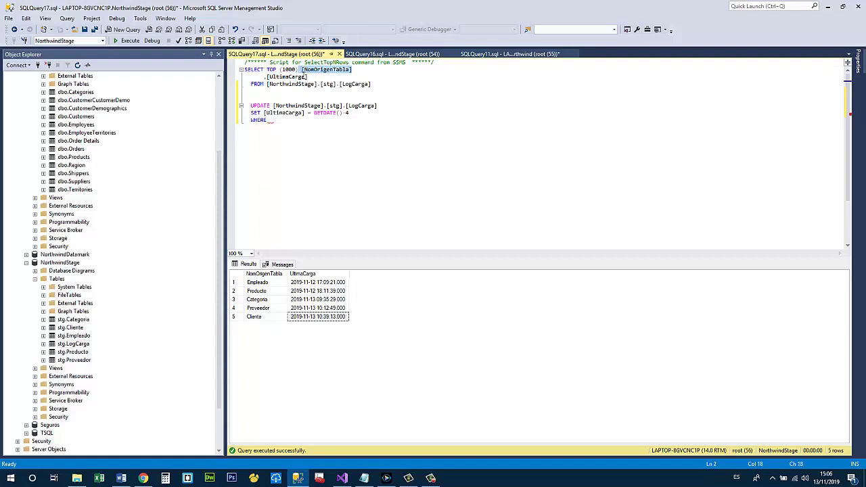
key("ctrl+c")
left_click(291, 125)
key("ctrl+v")
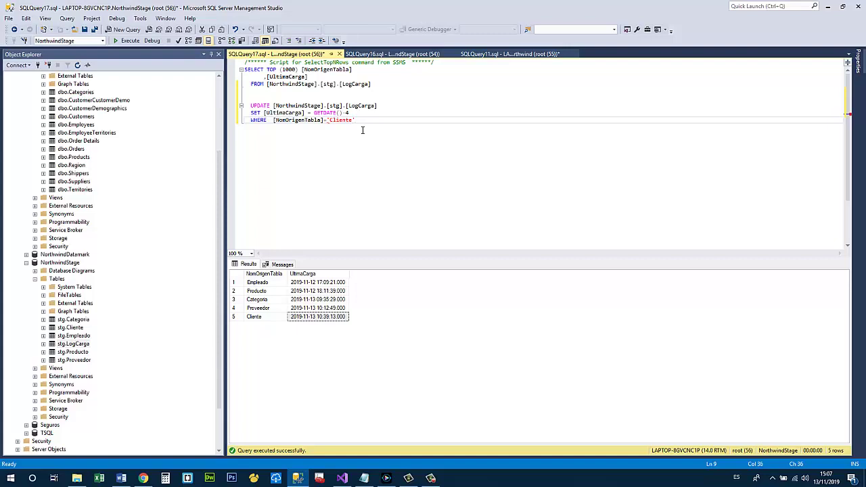
- Run only the UPDATE statement, and rerun the SELECT query on LogCarga
left_click_drag(356, 120, 249, 106)
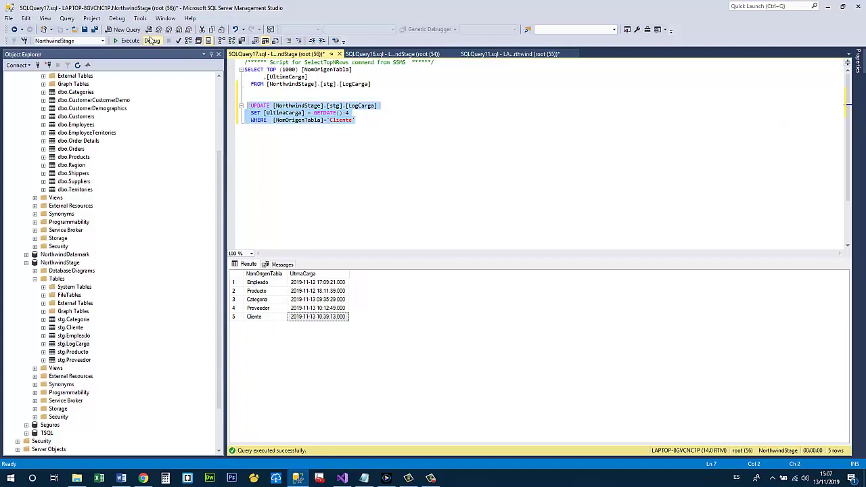
left_click(127, 41)
left_click_drag(371, 83, 244, 76)
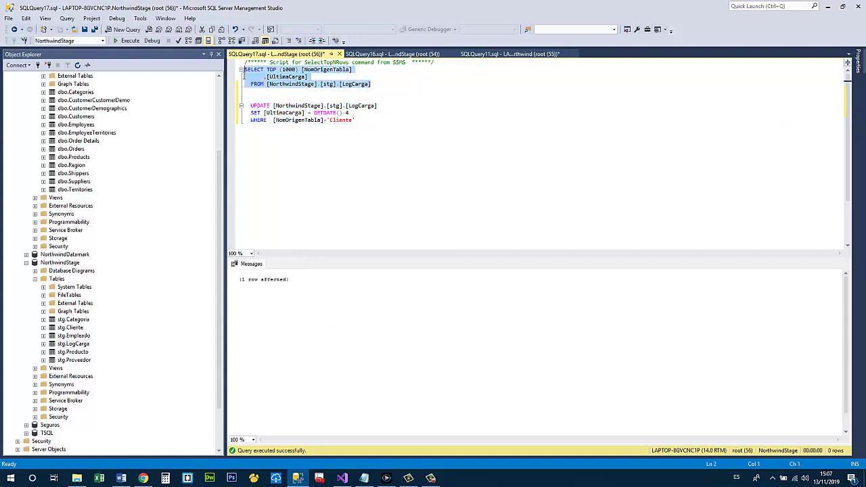
left_click(131, 41)
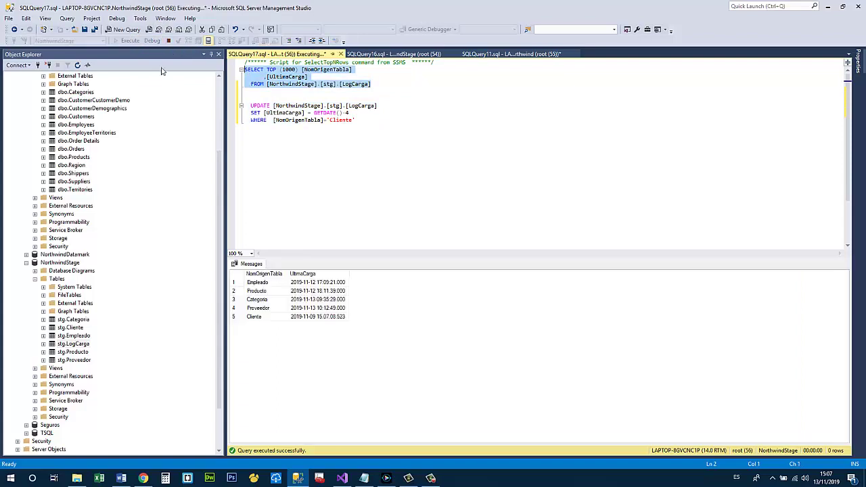
- Check the UltimaCarga date of the Cliente row in the refreshed LogCarga results
left_click(254, 317)
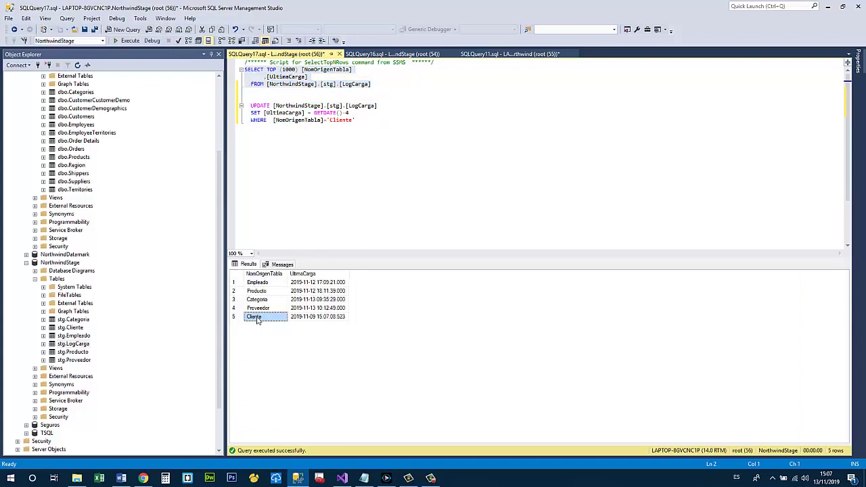
left_click(323, 324)
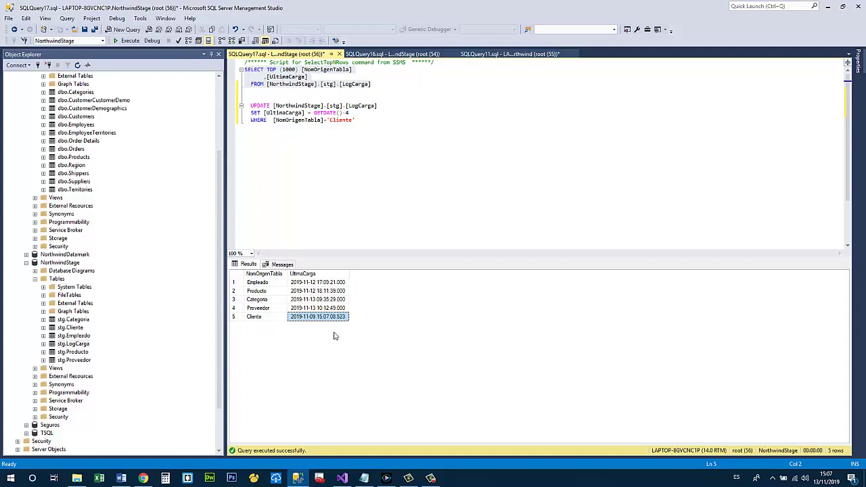
left_click(254, 318)
left_click(313, 318)
- Compare the UltiModificacion dates across the Customers results with the Cliente row's UltimaCarga date in the load log
left_click(392, 53)
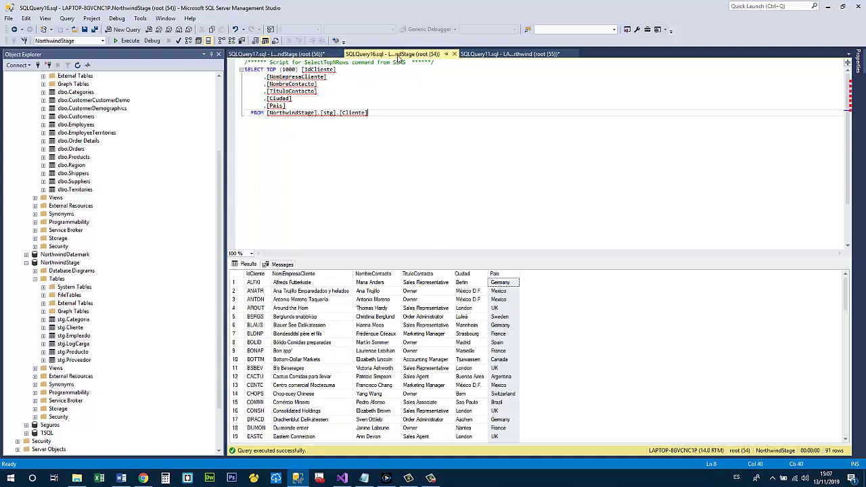
left_click(485, 54)
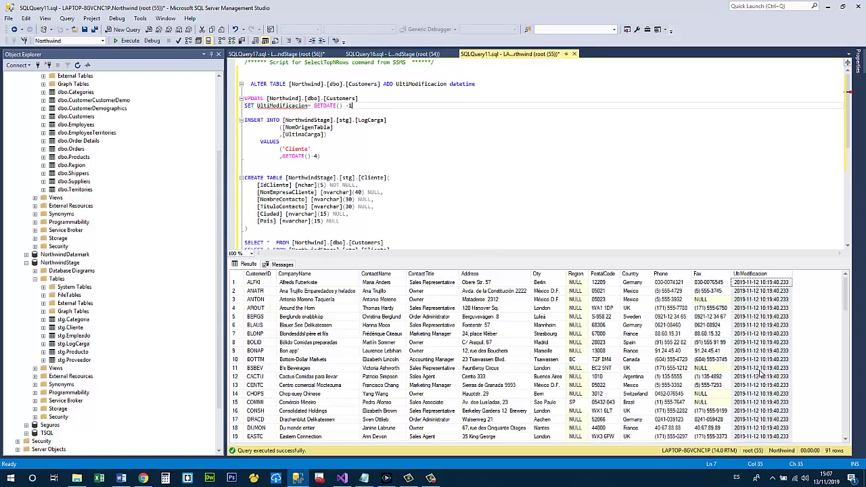
left_click(276, 54)
left_click(498, 56)
scroll(541, 298, "down", 20)
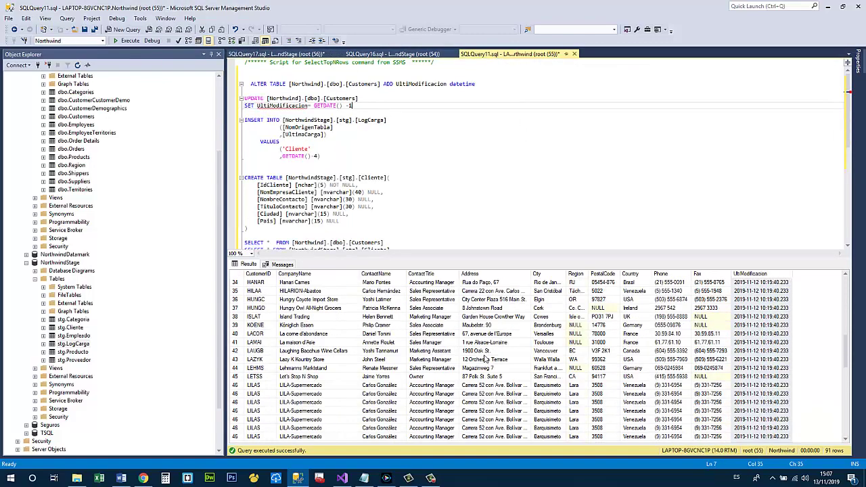
scroll(484, 358, "up", 20)
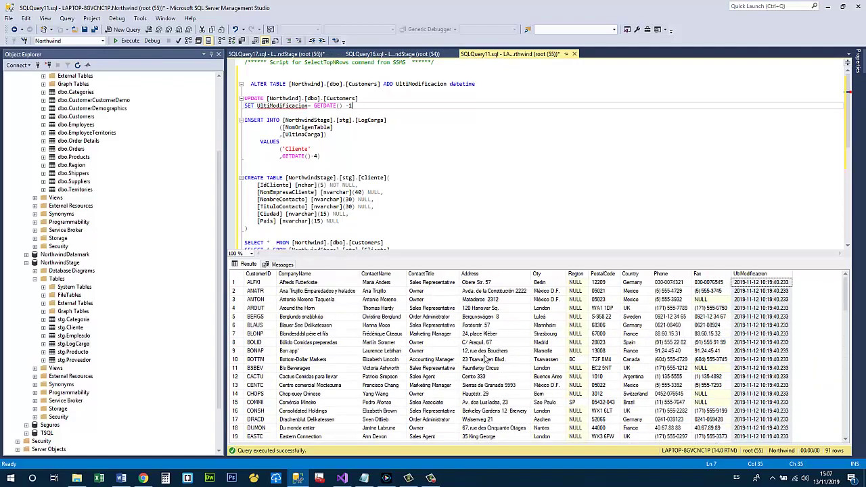
left_click(290, 54)
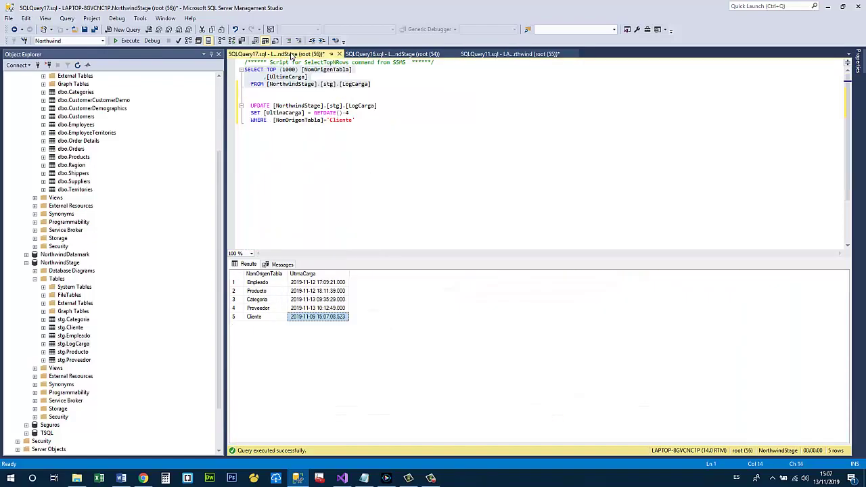
left_click(501, 55)
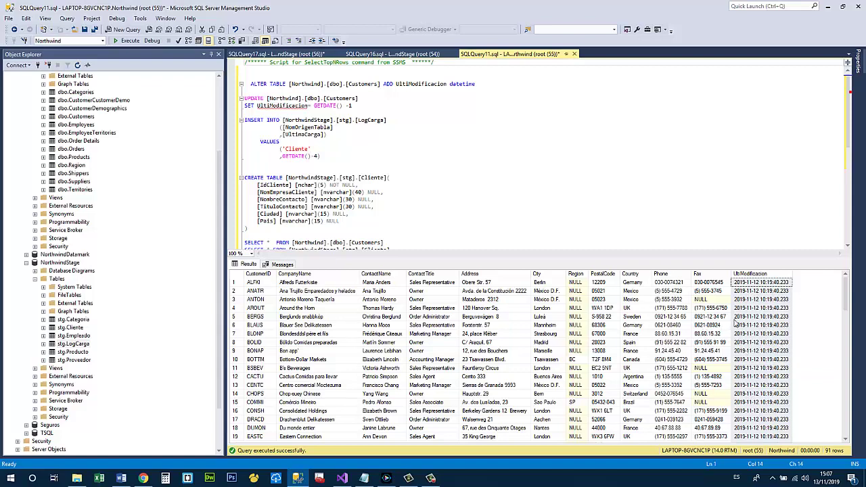
left_click(251, 54)
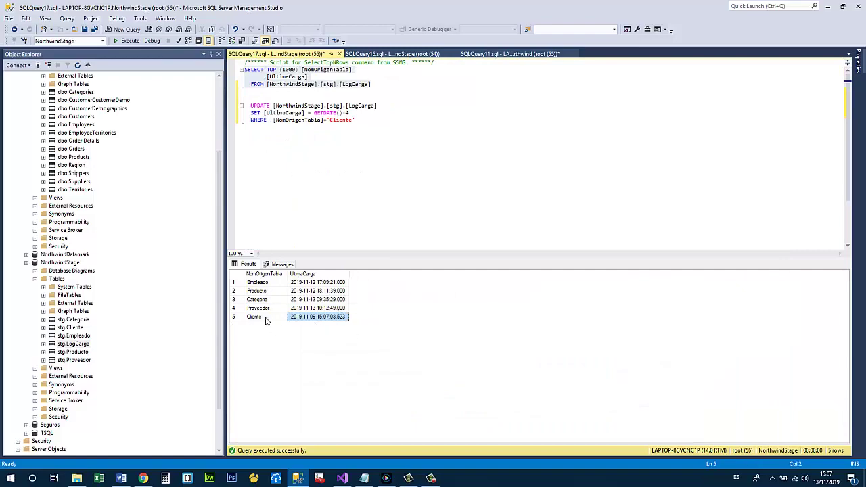
left_click(476, 128)
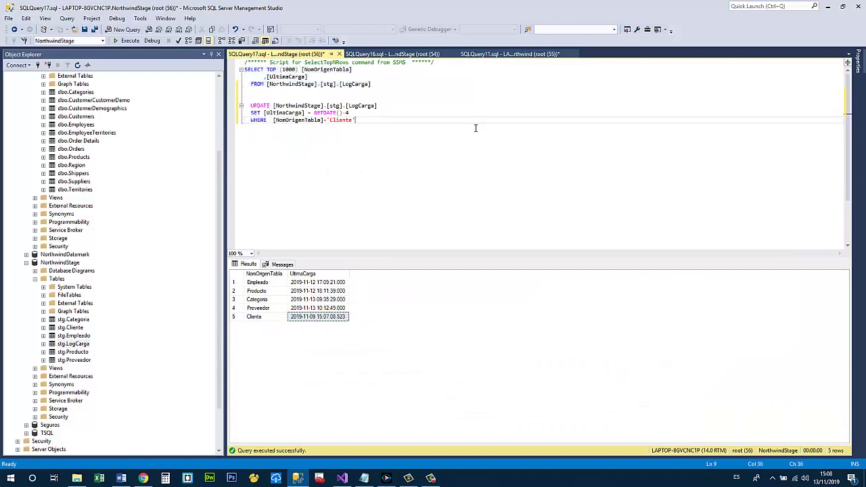
- Run the SELECT query on [NorthwindStage].[stg].[Cliente] in the SQLQuery11 script and look through the returned customer rows
left_click(508, 54)
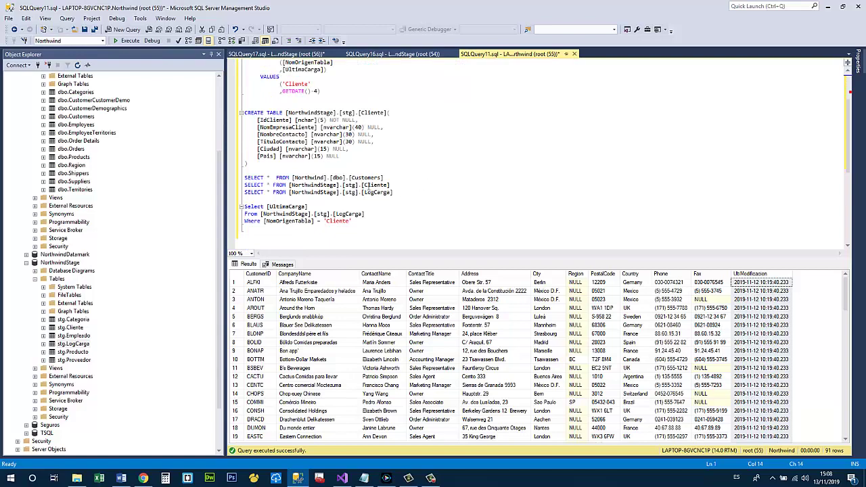
left_click_drag(386, 178, 397, 182)
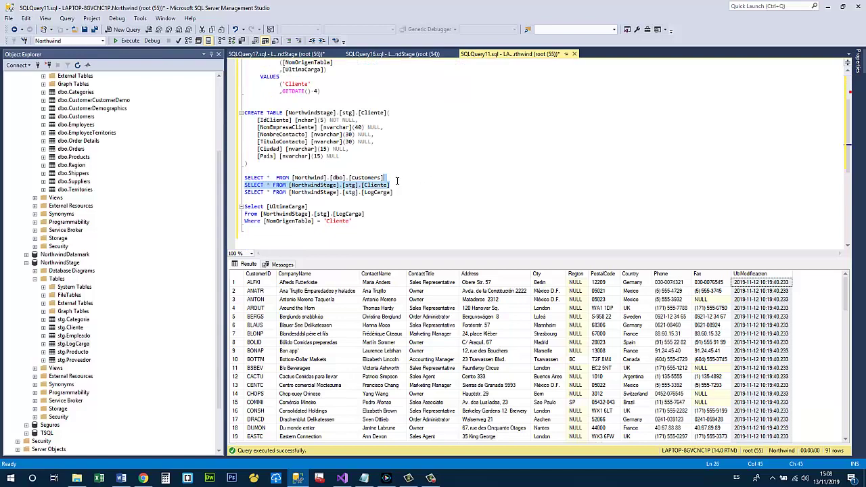
left_click(126, 41)
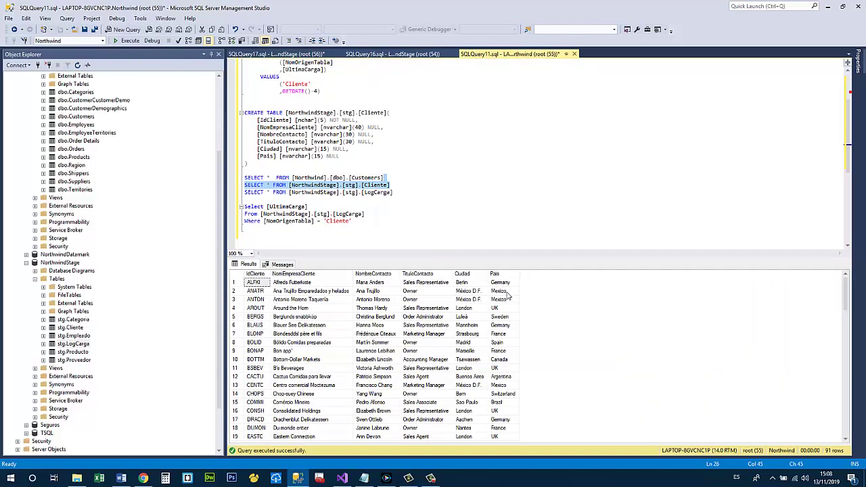
left_click(391, 200)
scroll(390, 206, "down", 1)
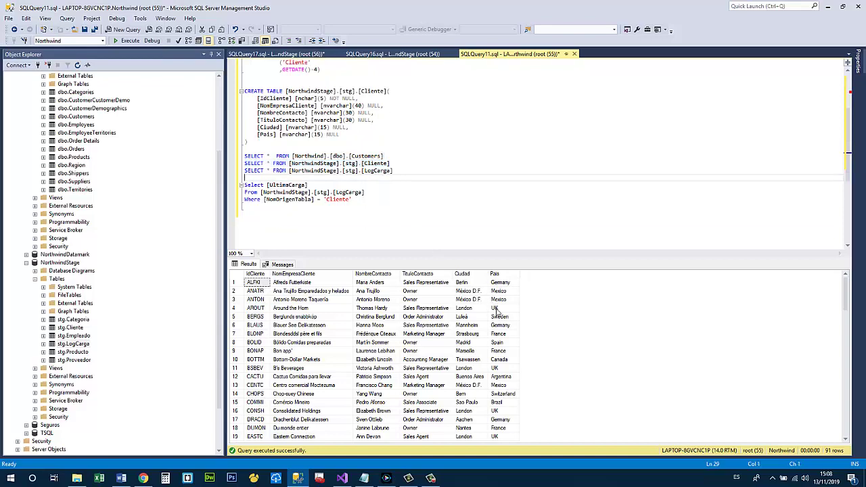
scroll(511, 335, "down", 12)
scroll(514, 339, "up", 4)
scroll(516, 212, "up", 4)
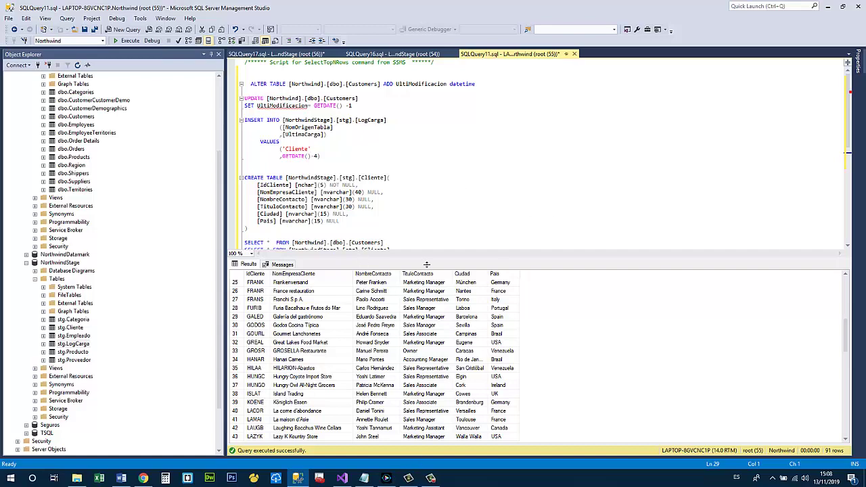
- Switch to Visual Studio and choose the Integration Services Project template without Azure for the new project
left_click(342, 478)
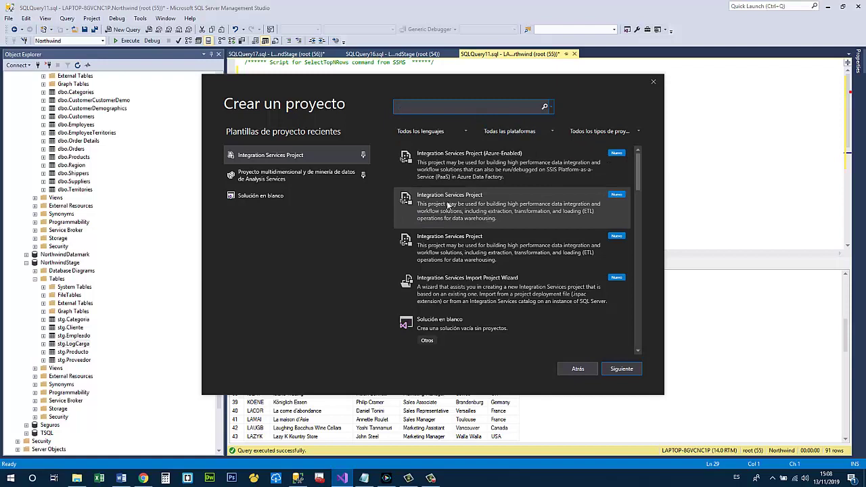
left_click(500, 213)
left_click(620, 371)
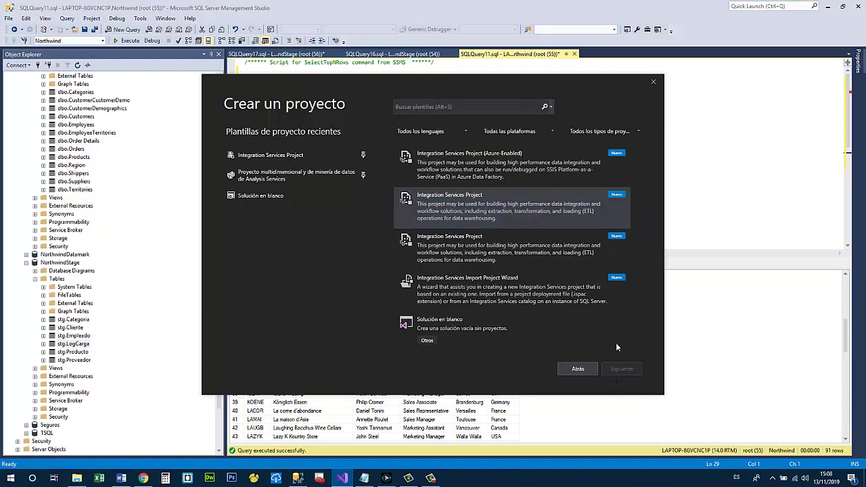
- Name the new project Integration Services ETL Carga Incremental
left_click(316, 163)
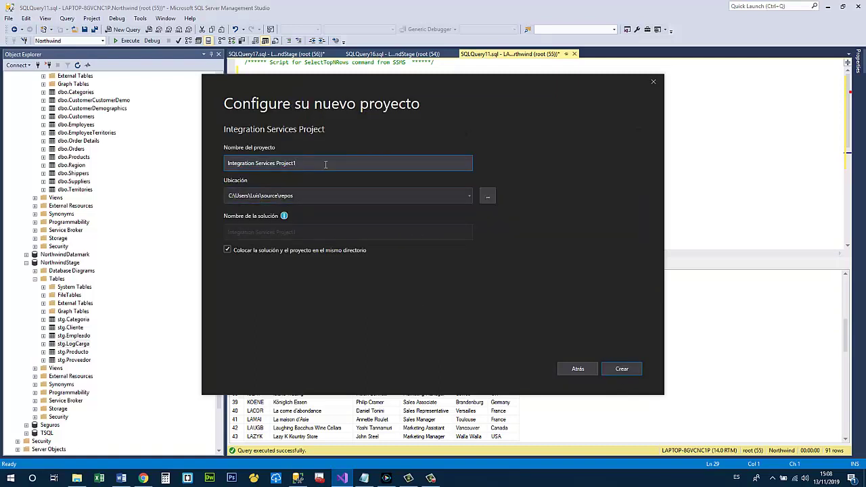
key("BackSpace")
key("BackSpace")
key("BackSpace")
key("BackSpace")
type("royect")
key("BackSpace")
key("BackSpace")
key("BackSpace")
key("BackSpace")
key("BackSpace")
key("BackSpace")
type("ETL Carga Incremental")
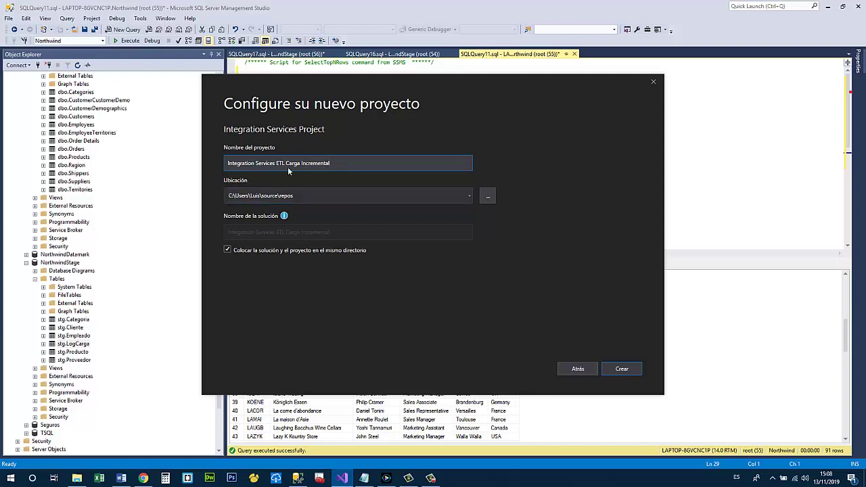
- Set the project location to the Desktop (Escritorio) folder and create the project
left_click(487, 195)
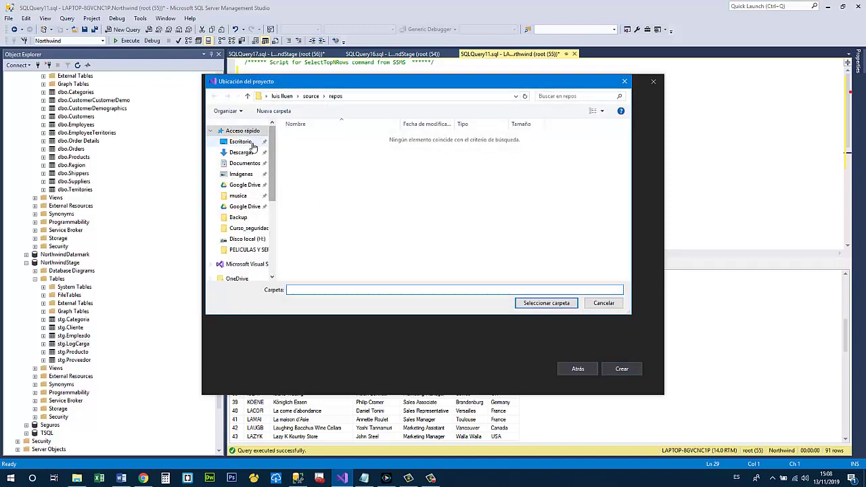
left_click(241, 143)
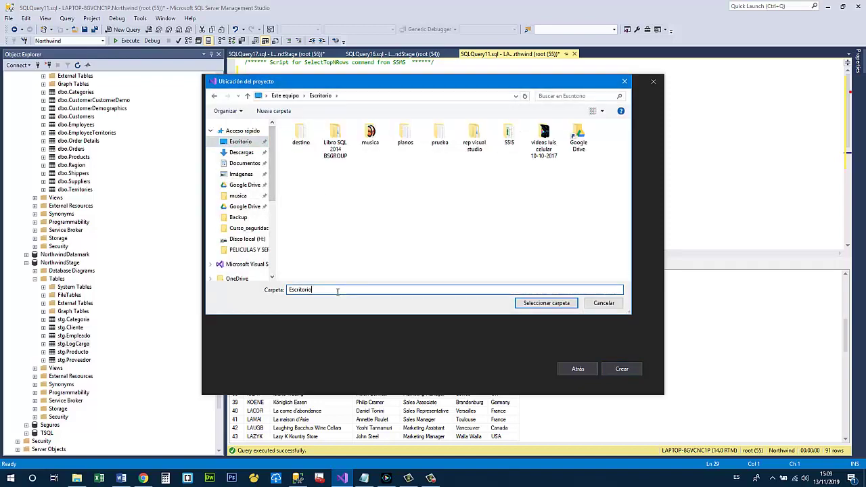
left_click(572, 304)
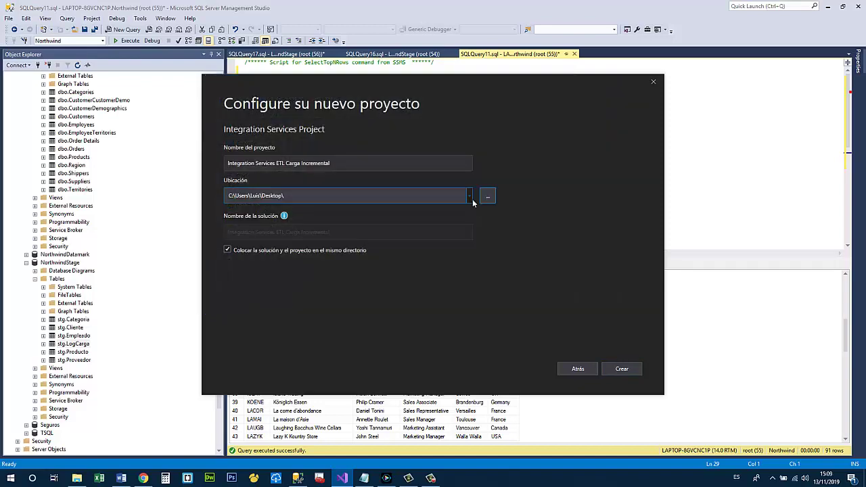
left_click(620, 369)
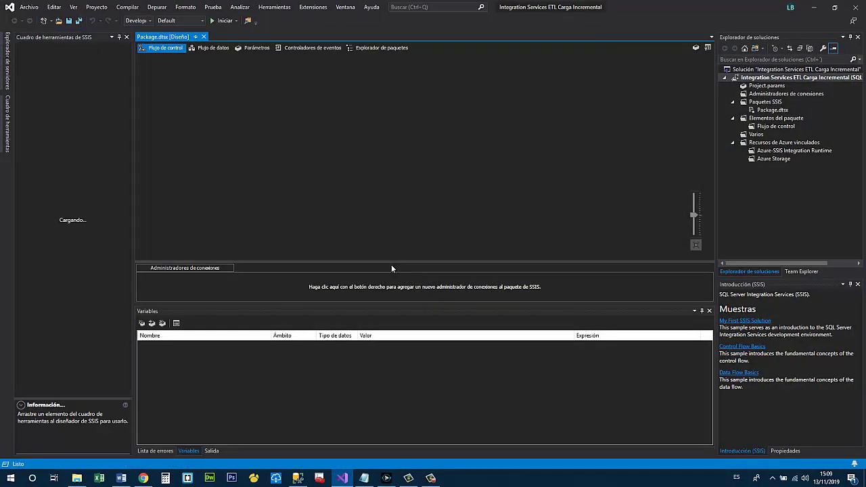
- Rename the Package.dtsx package as Carga StgCliente.dtsx and accept reloading all externally modified files
left_click(766, 103)
left_click(778, 110)
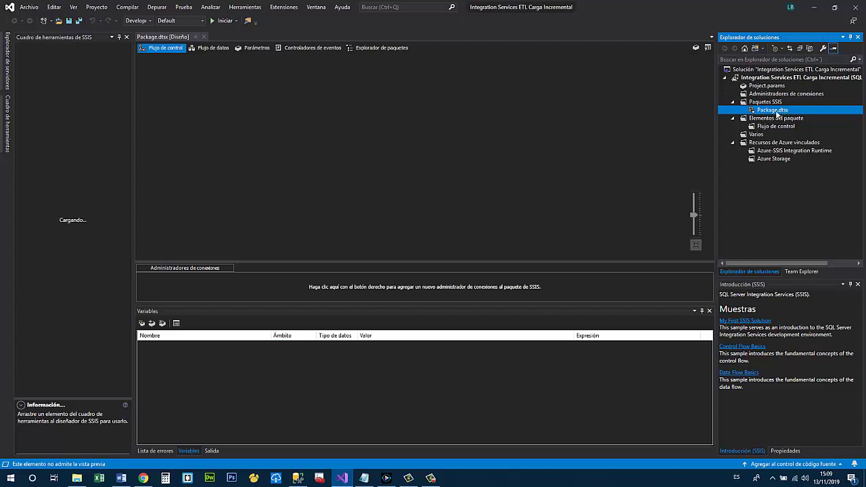
right_click(777, 110)
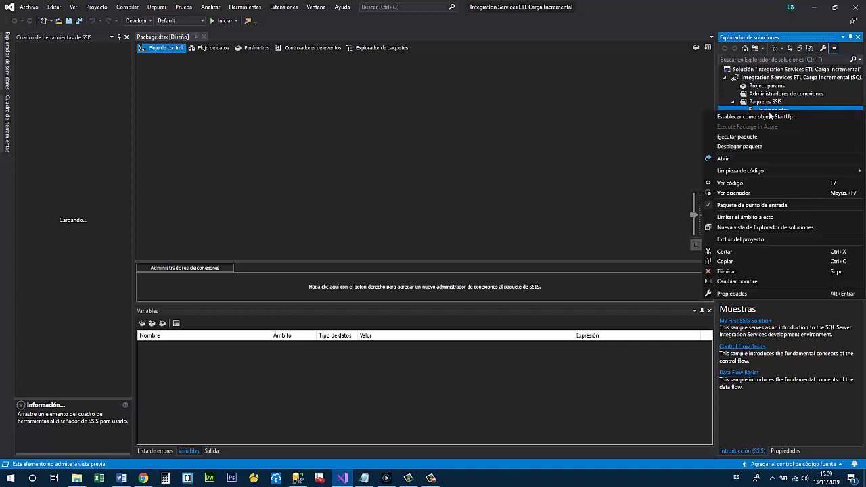
left_click(750, 282)
type("Carga.dtsx")
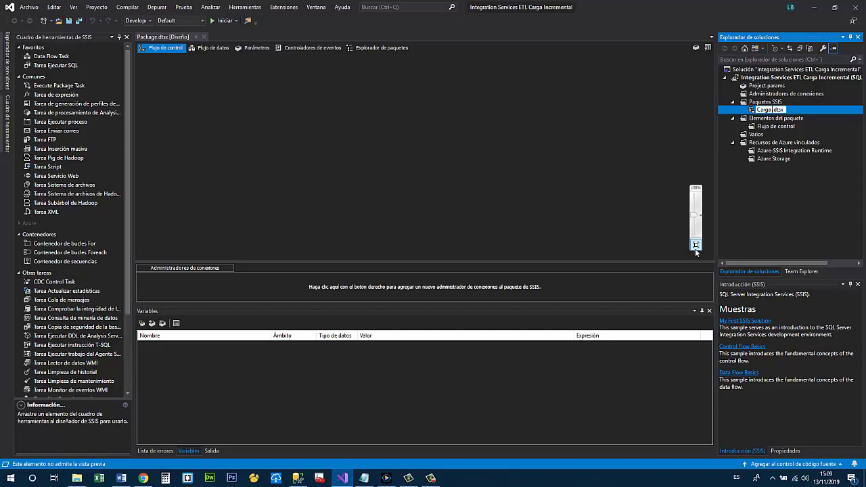
type("StgCliente")
key("Return")
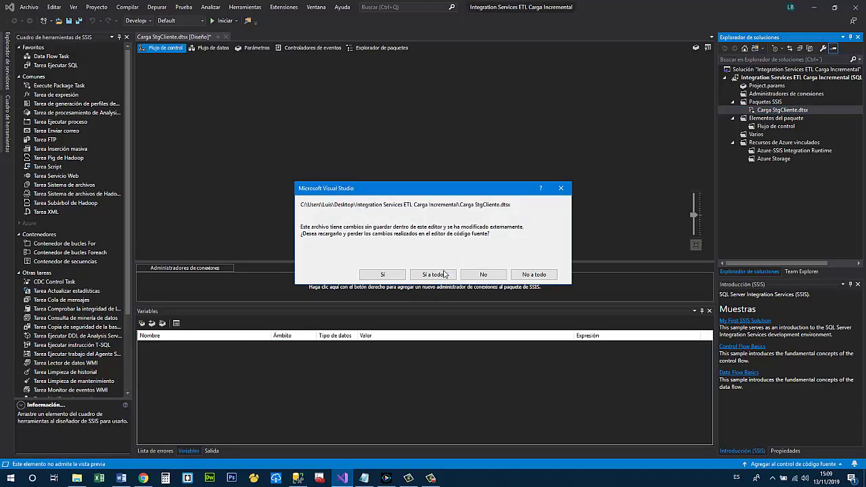
left_click(433, 276)
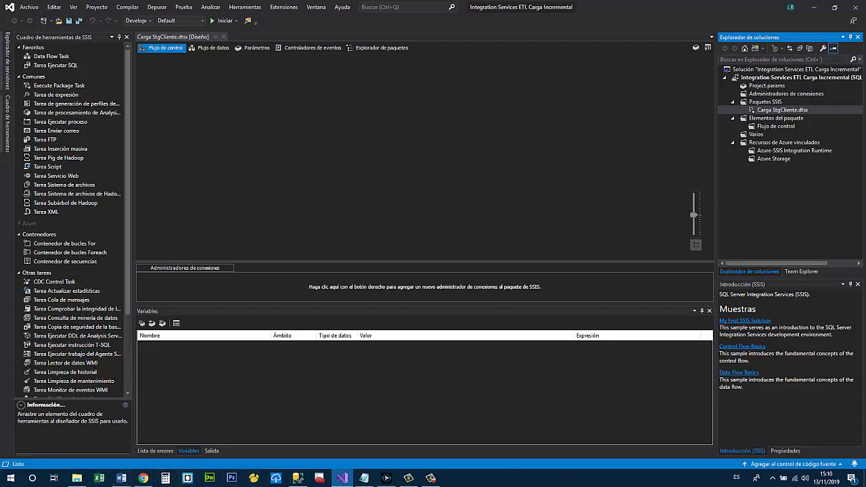
- Switch to SQL Server Management Studio, run the SELECT query on [NorthwindStage].[stg].[LogCarga] and check the Cliente row's UltimaCarga date
left_click(297, 478)
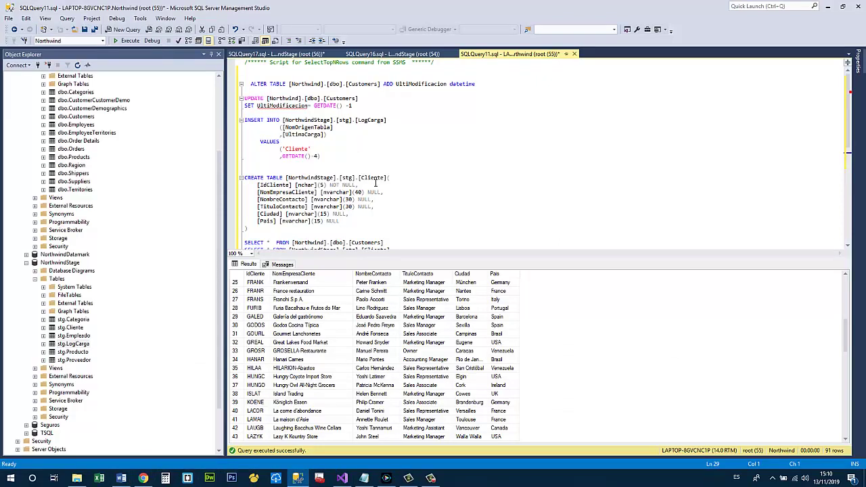
scroll(358, 158, "down", 2)
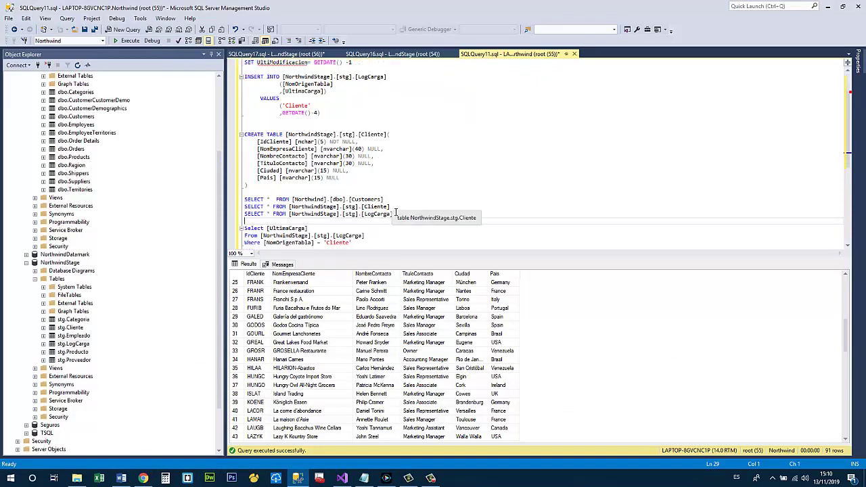
left_click(397, 207)
key("shift+Up")
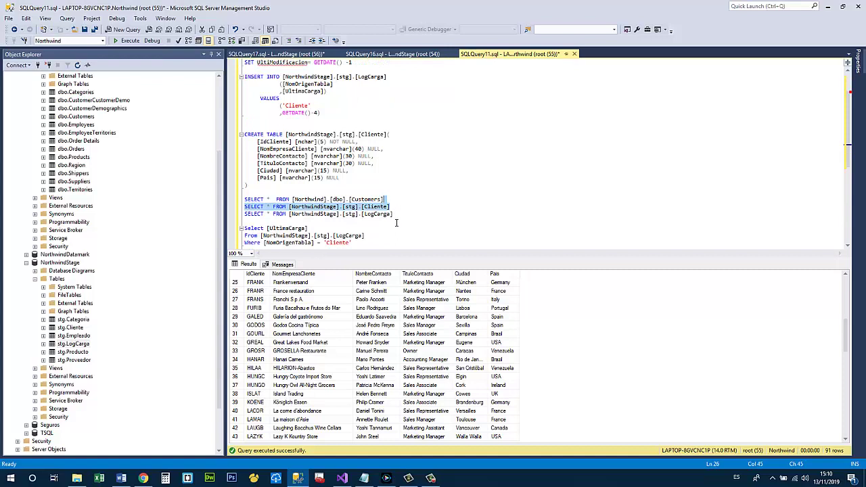
left_click(395, 215)
key("shift+Up")
key("F5")
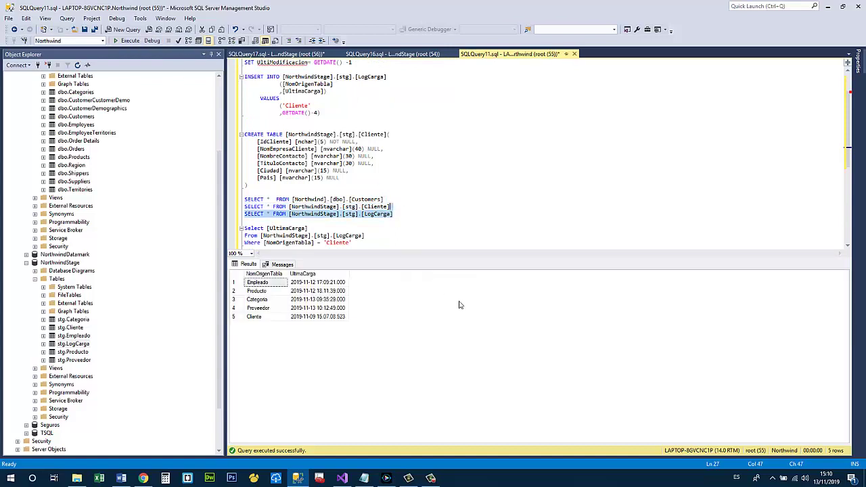
left_click(301, 318)
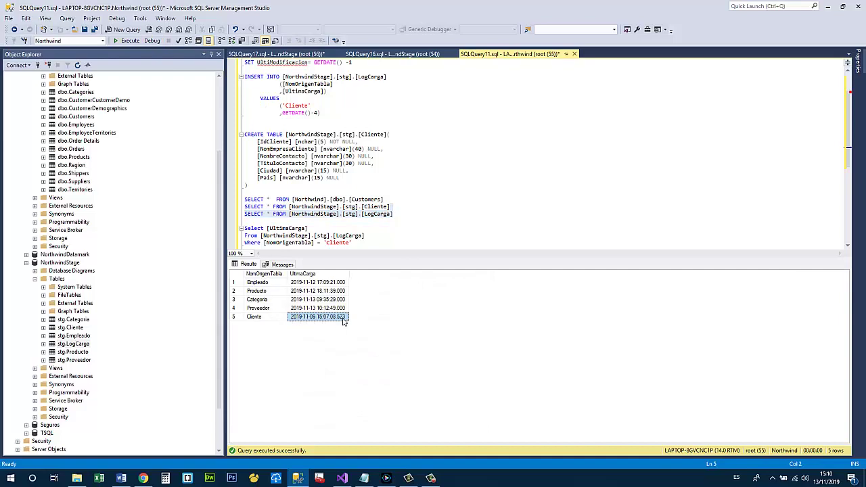
- Switch to Visual Studio and add an Expression Task (Tarea de expresión) to the package's control flow
key("alt+Tab")
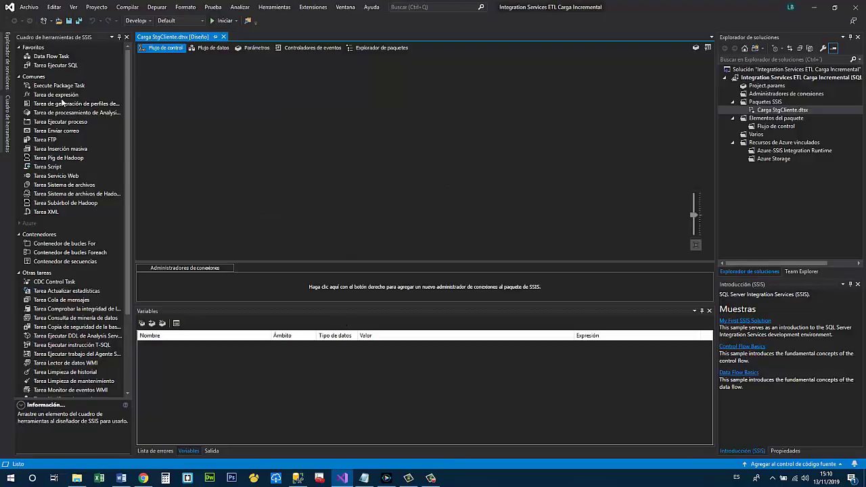
left_click_drag(48, 94, 276, 96)
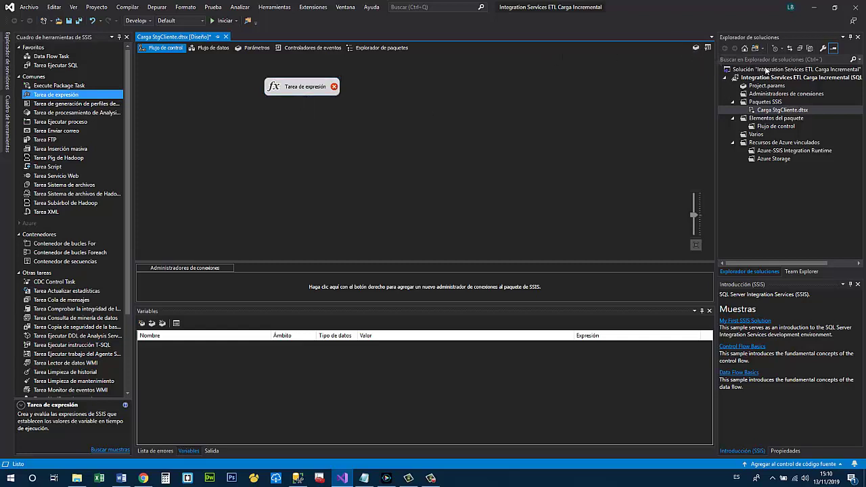
- Add a package variable named FechaActual with the data type DateTime
left_click(145, 356)
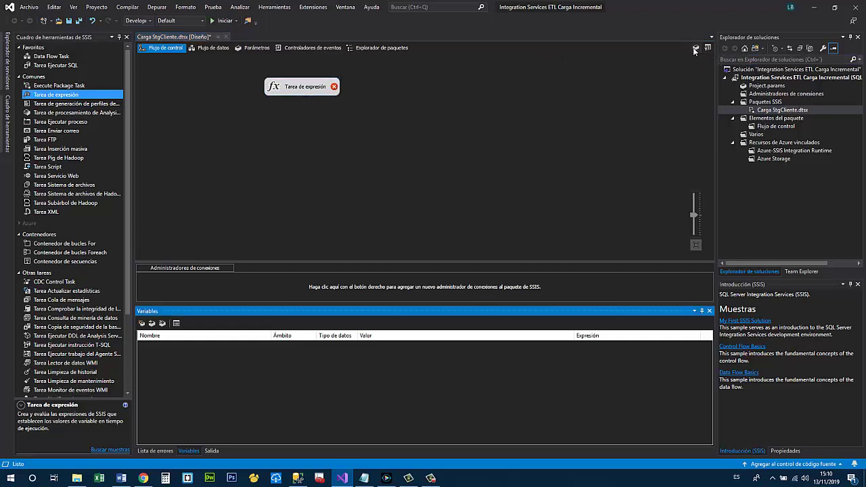
left_click(141, 323)
left_click(195, 346)
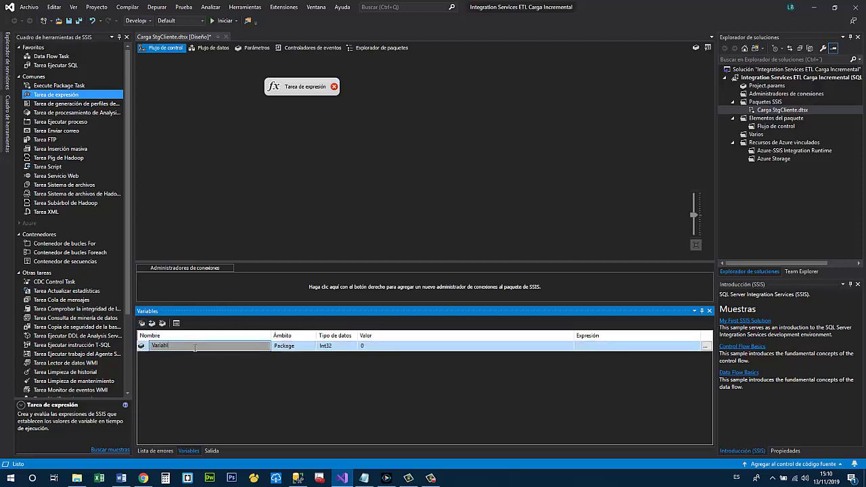
key("BackSpace")
key("BackSpace")
key("BackSpace")
key("BackSpace")
key("BackSpace")
key("BackSpace")
key("BackSpace")
type("FechaActual")
key("Return")
left_click(349, 348)
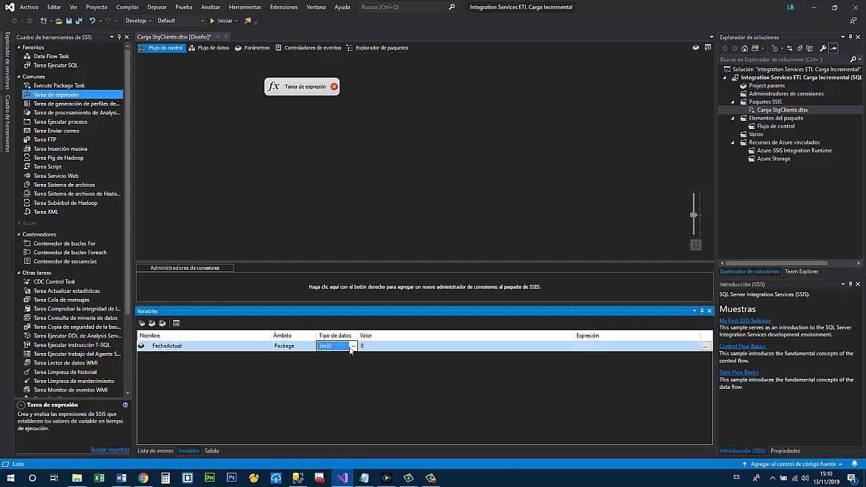
left_click(351, 346)
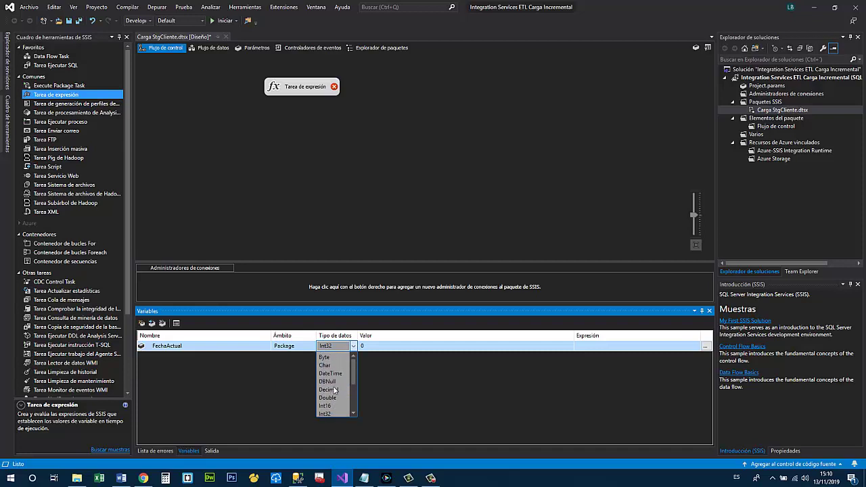
left_click(331, 374)
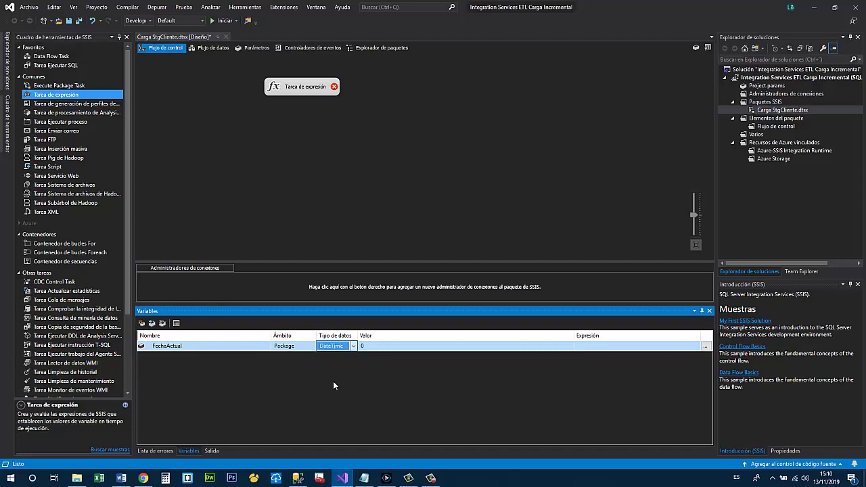
- Add a second package variable named FechaUltima with the data type DateTime
left_click(142, 323)
type("Fe")
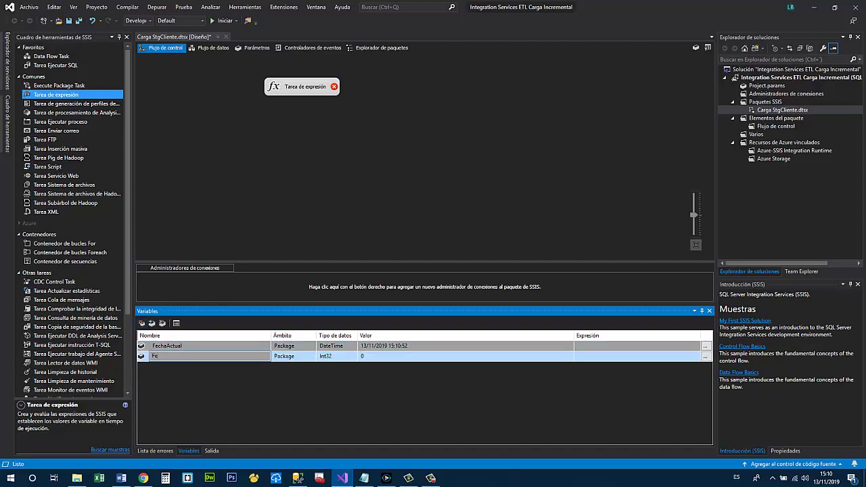
type("chaUltima")
left_click(348, 356)
left_click(353, 356)
scroll(333, 392, "up", 3)
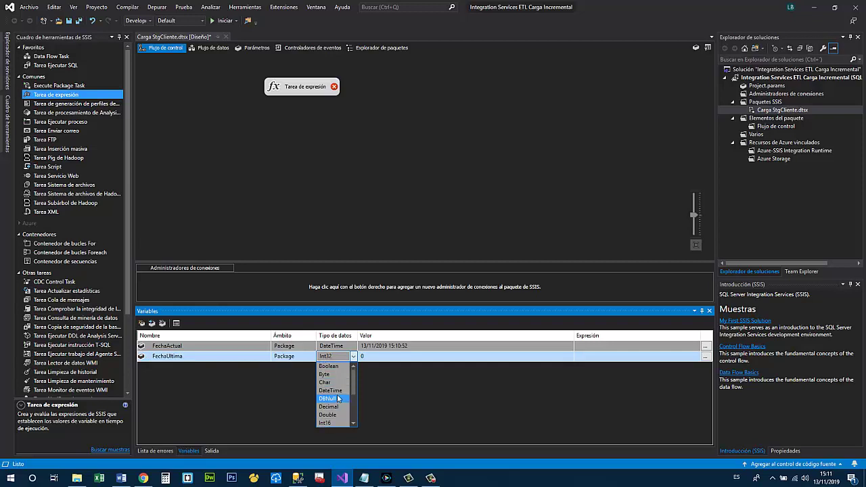
left_click(331, 390)
left_click(420, 179)
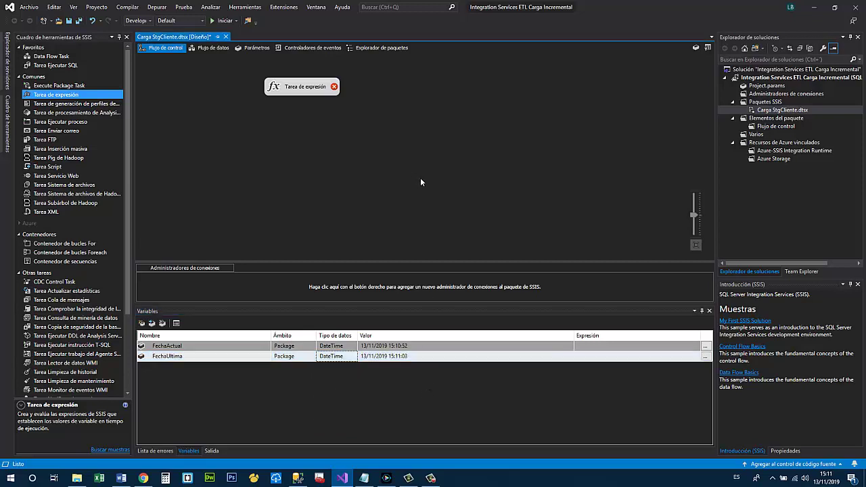
- Rename the expression task in the control flow as Traer Fecha Actual
left_click(303, 88)
left_click(303, 88)
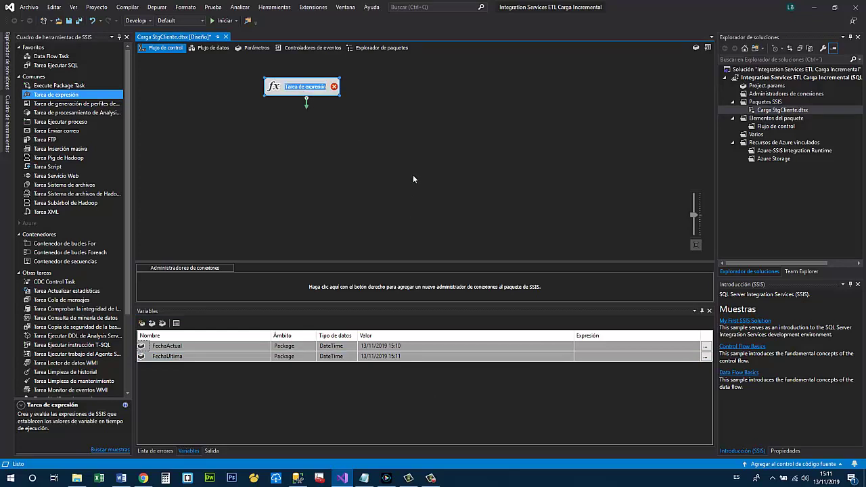
type("Traer")
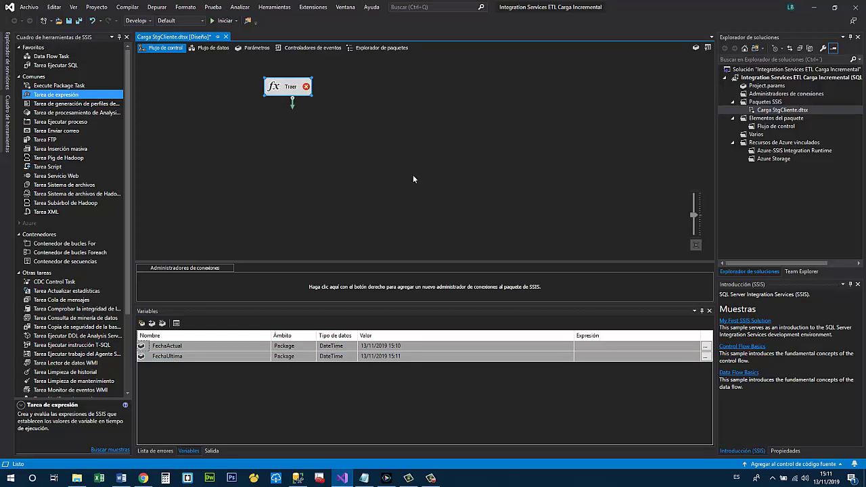
type(" Fecha")
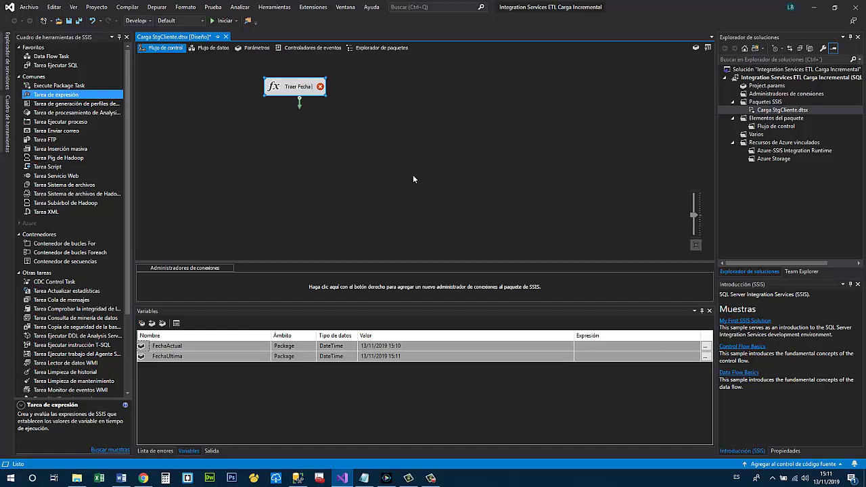
type(" Actual")
key("Return")
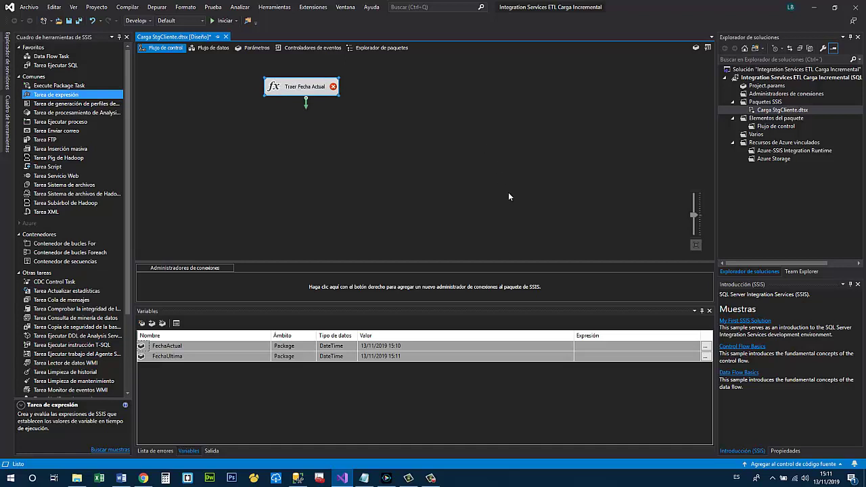
- Set the Traer Fecha Actual task's expression to @[User::FechaActual]= GETDATE(), evaluate it and accept it
double_click(305, 88)
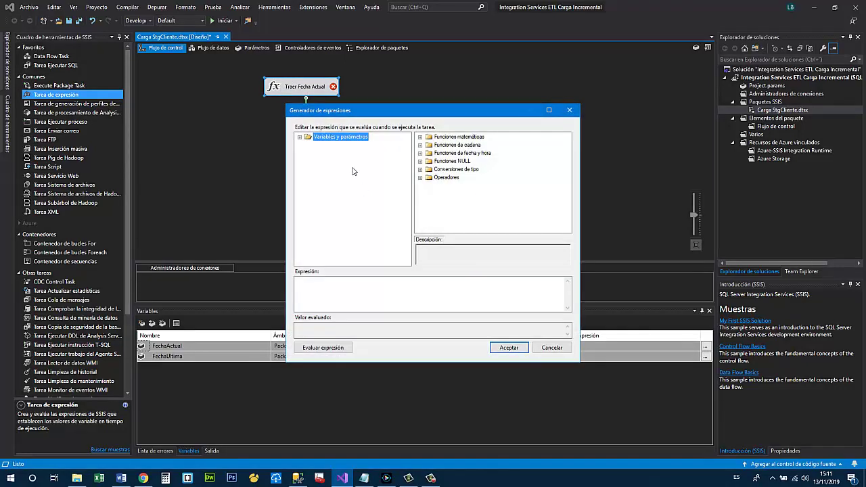
left_click(299, 137)
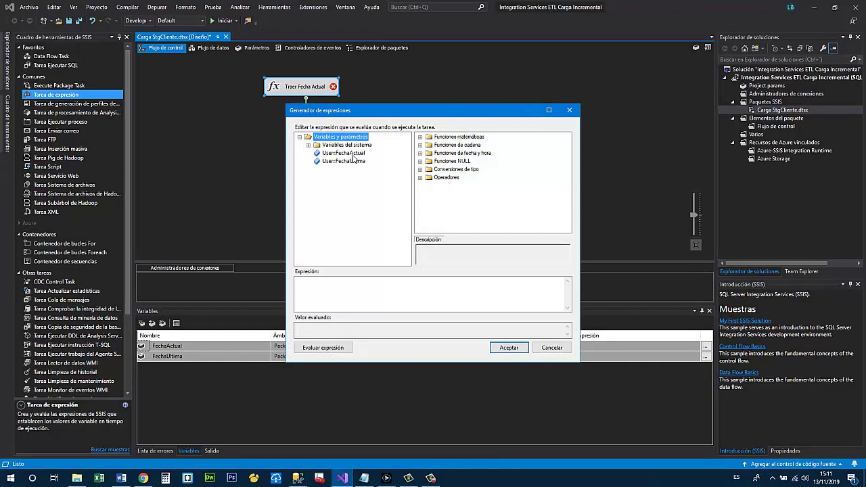
left_click_drag(346, 159, 369, 295)
left_click(400, 299)
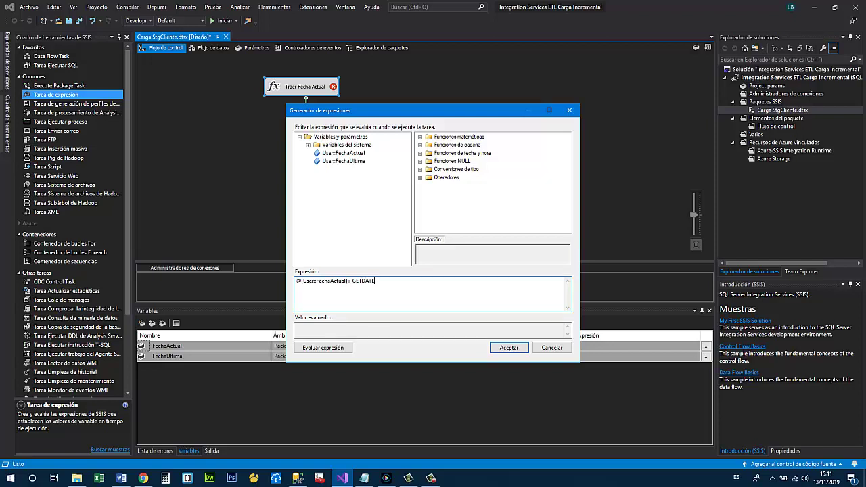
left_click(326, 348)
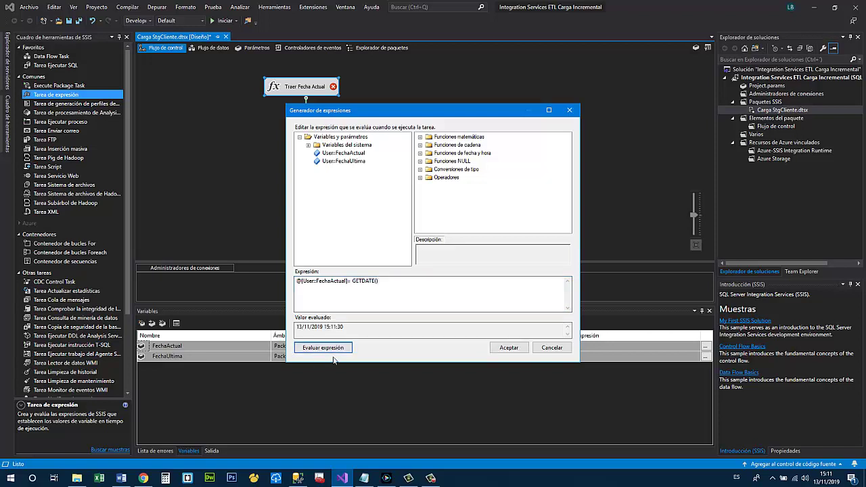
mouse_move(298, 330)
left_mouse_down()
mouse_move(352, 338)
mouse_move(293, 325)
left_mouse_up()
left_click(360, 336)
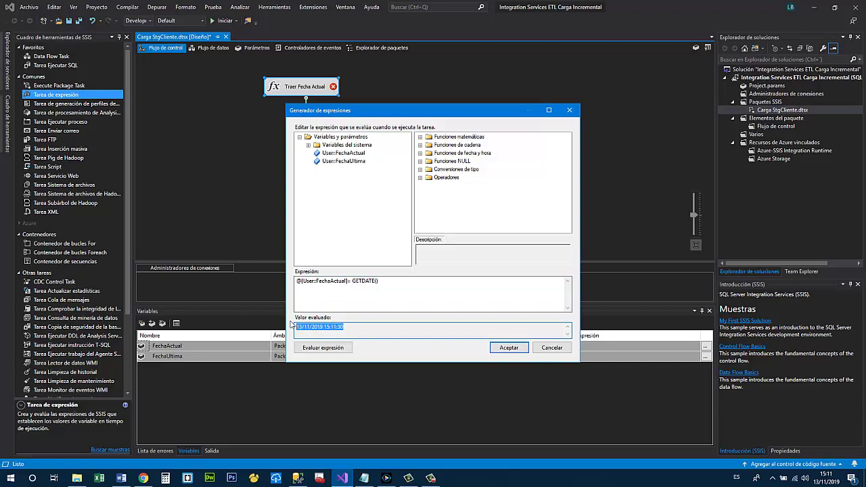
left_click(513, 348)
left_click(408, 130)
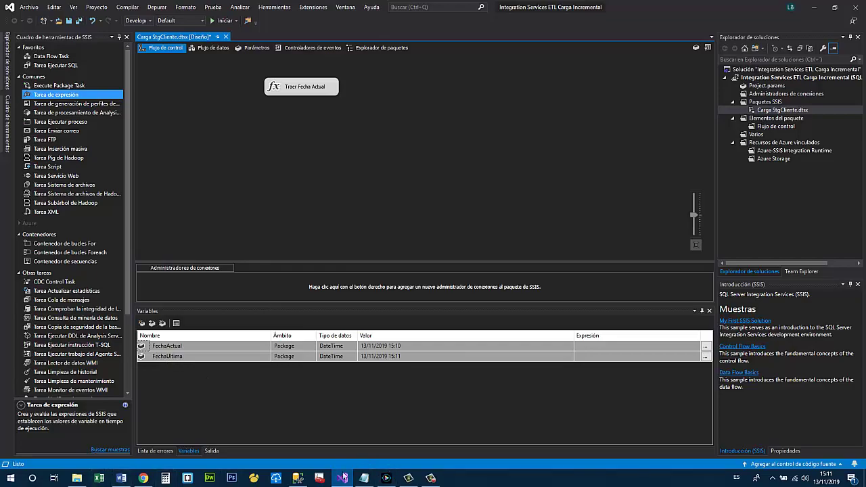
- Switch to SQL Server Management Studio and examine the Cliente row's table name and last load date in the LogCarga results
left_click(298, 478)
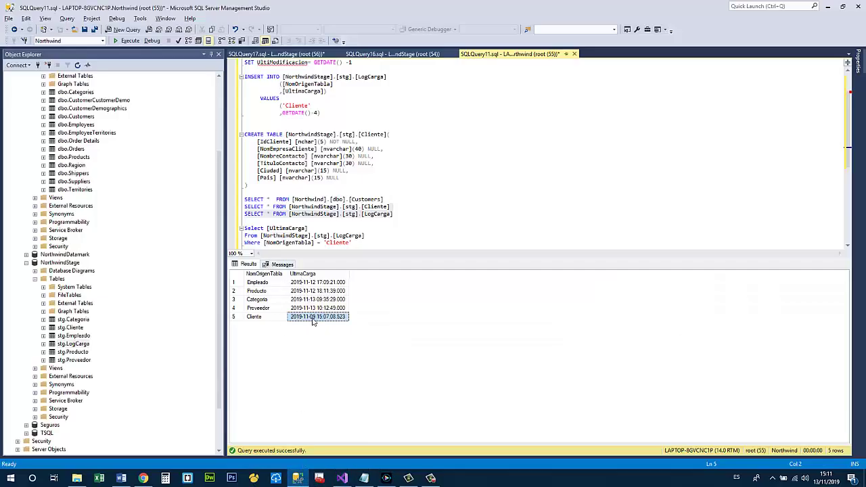
left_click(259, 320)
left_click(297, 320)
left_click(277, 319)
left_click(310, 320)
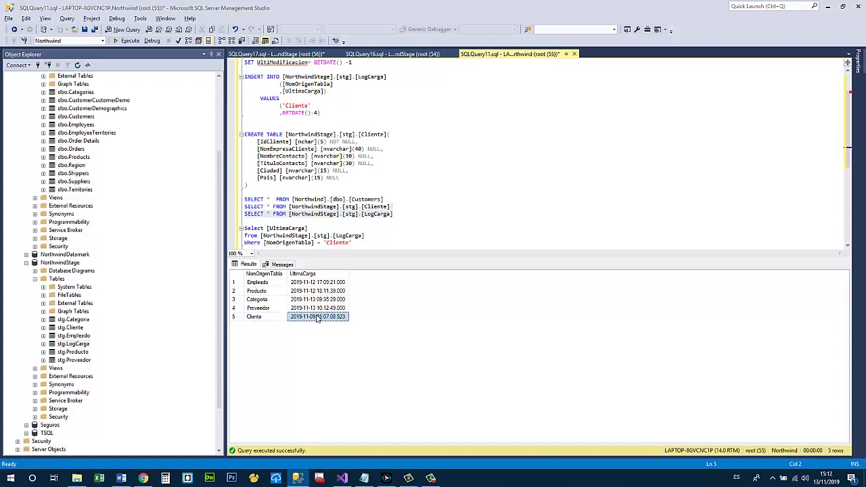
- Switch back to Visual Studio, add an Execute SQL task below Traer Fecha Actual and name it Traer FechaUltima StgLogCarga
key("alt+Tab")
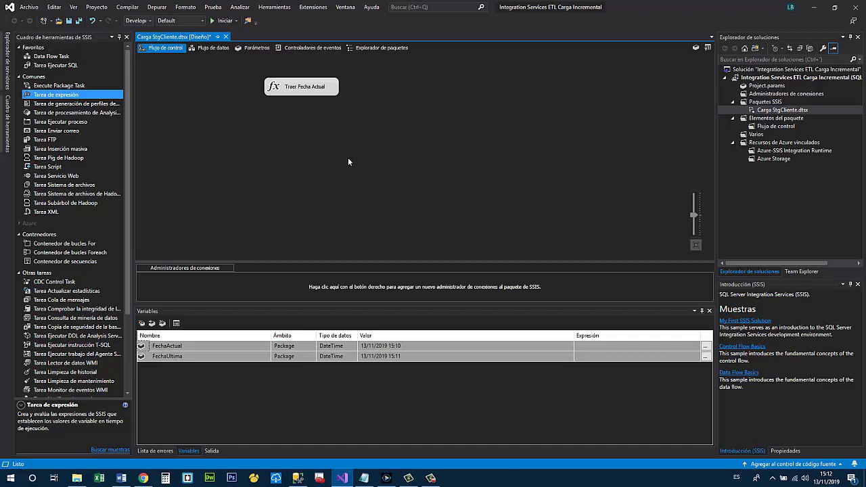
left_click_drag(56, 65, 272, 126)
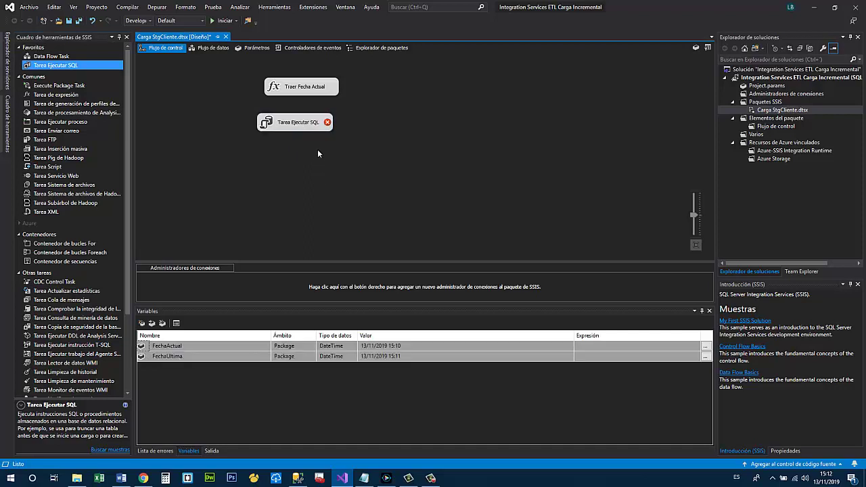
left_click(300, 124)
left_click(298, 124)
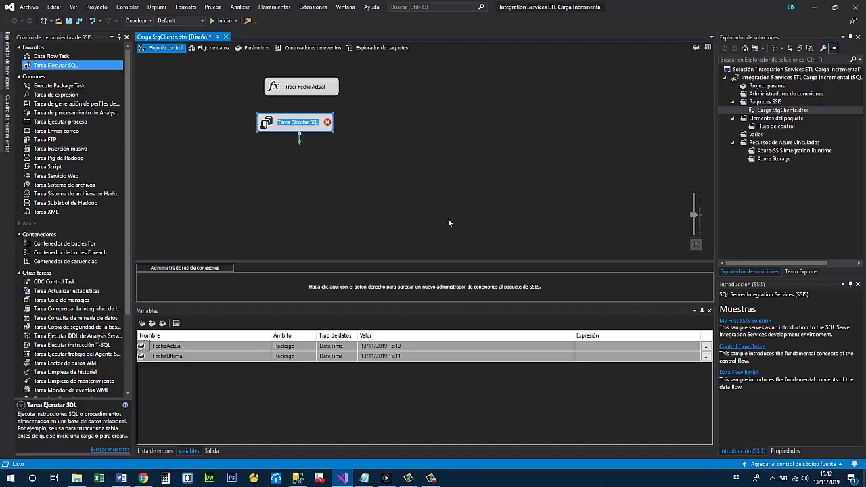
type("t")
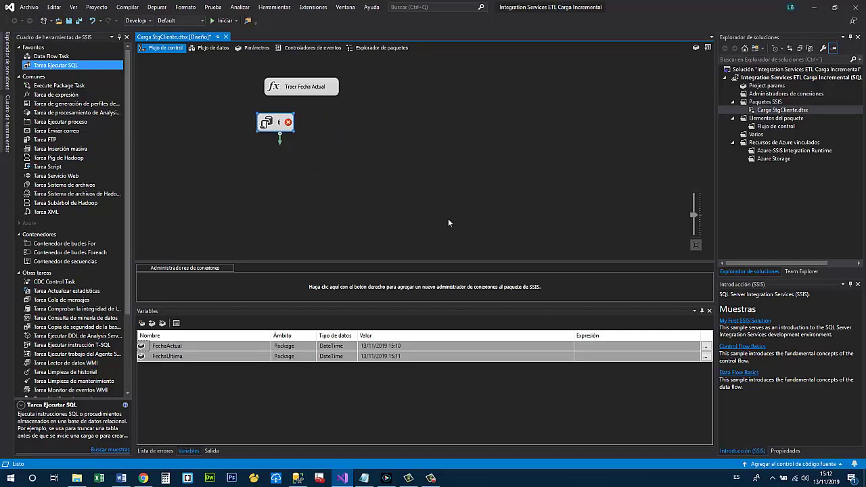
type("raer")
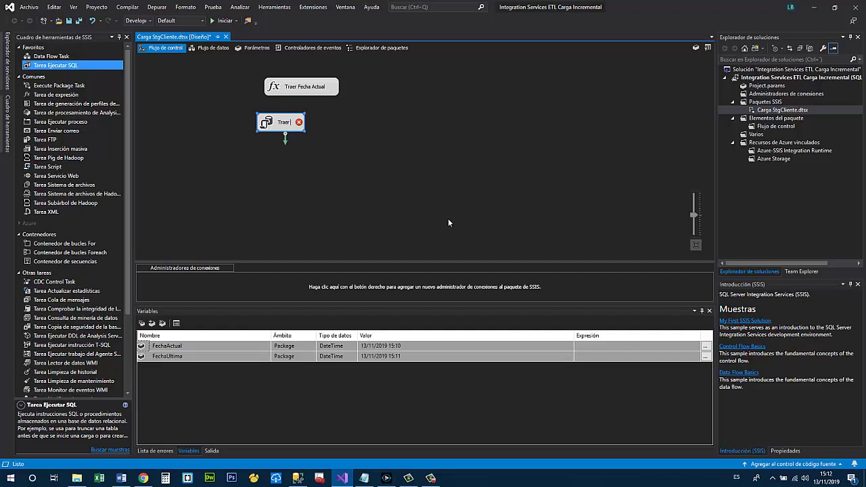
type(" Fecha")
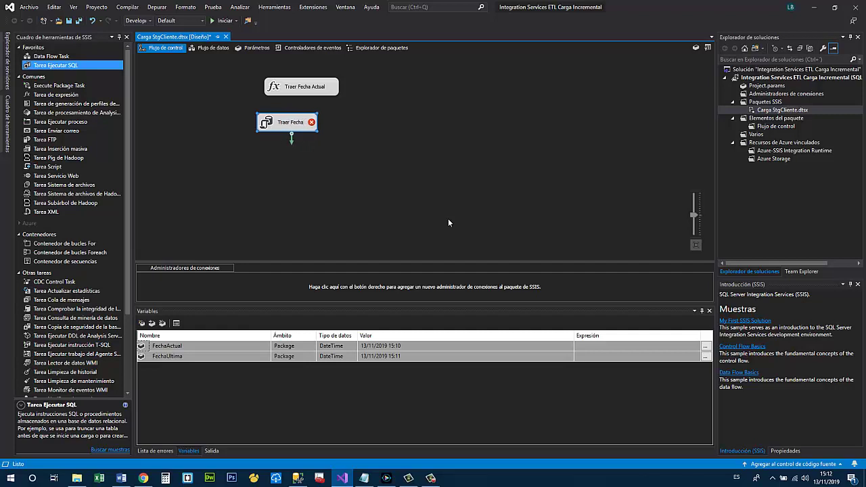
type("Ultim")
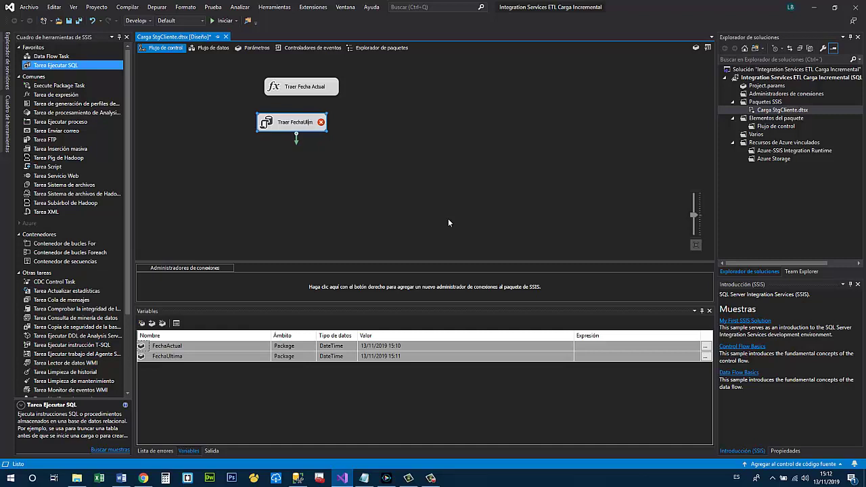
type("a St")
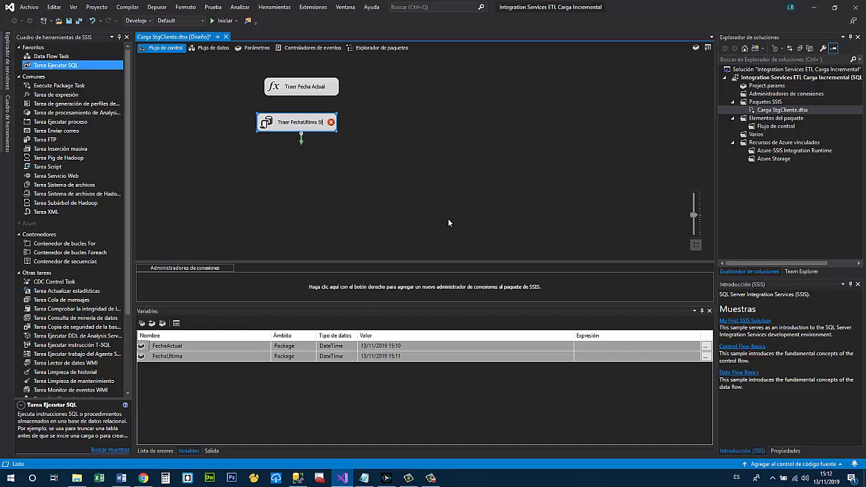
type("gLogCarga")
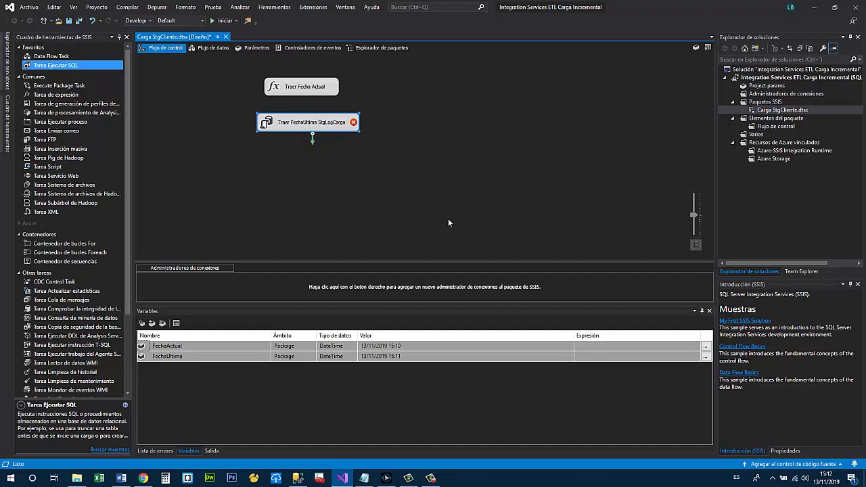
key("Return")
- Connect the Traer Fecha Actual task to the Traer FechaUltima StgLogCarga task with a precedence constraint
left_click(448, 198)
left_click(313, 88)
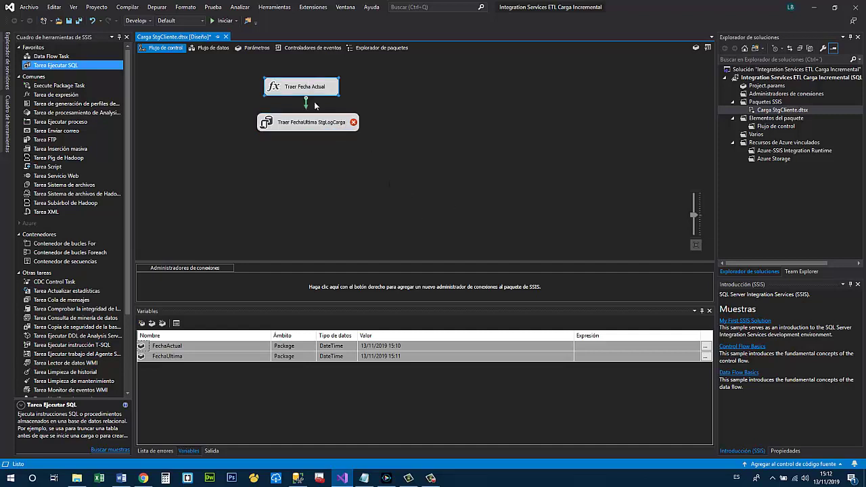
left_click_drag(306, 107, 308, 122)
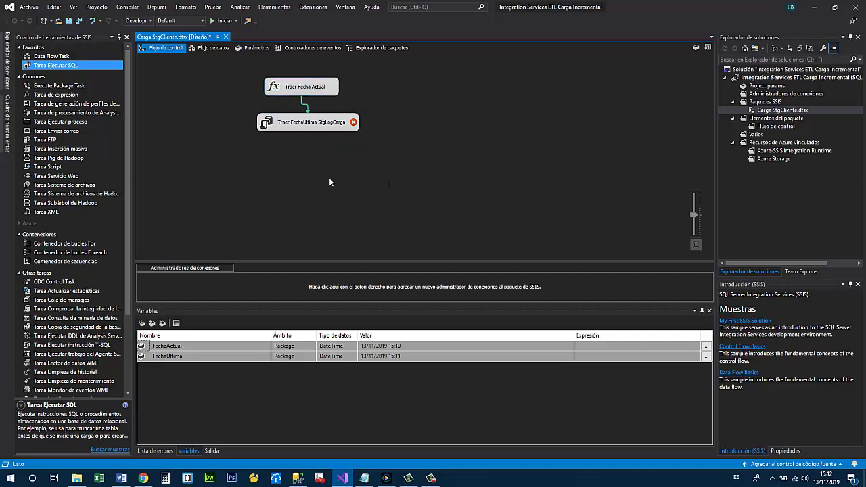
- Start a new OLE DB connection for the Traer FechaUltima StgLogCarga task and select the LAPTOP-8GVCNC1P.NorthwindStage data connection
double_click(310, 129)
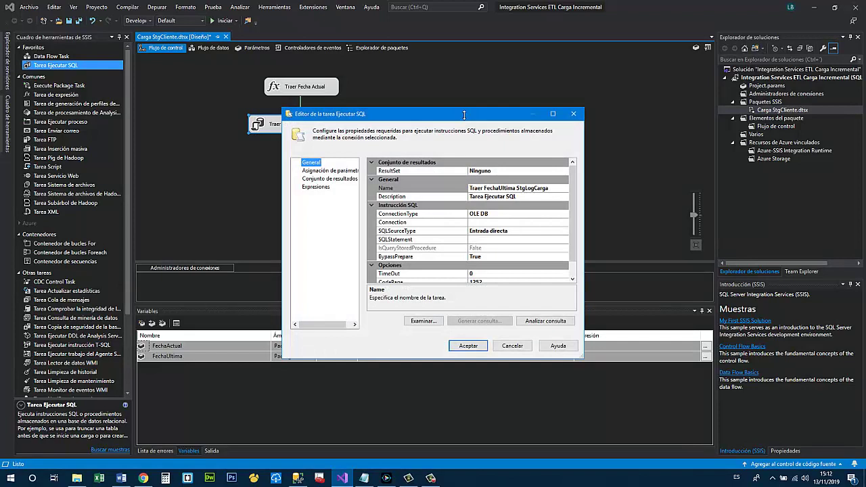
left_click(505, 216)
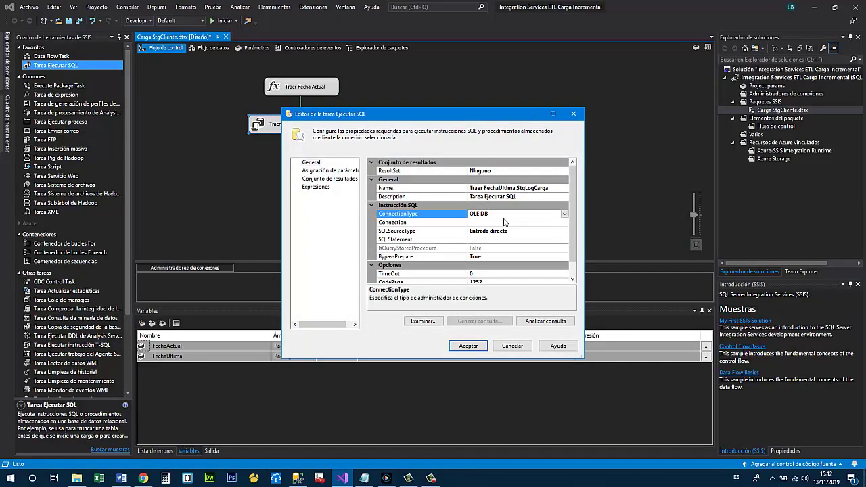
left_click(534, 223)
left_click(564, 222)
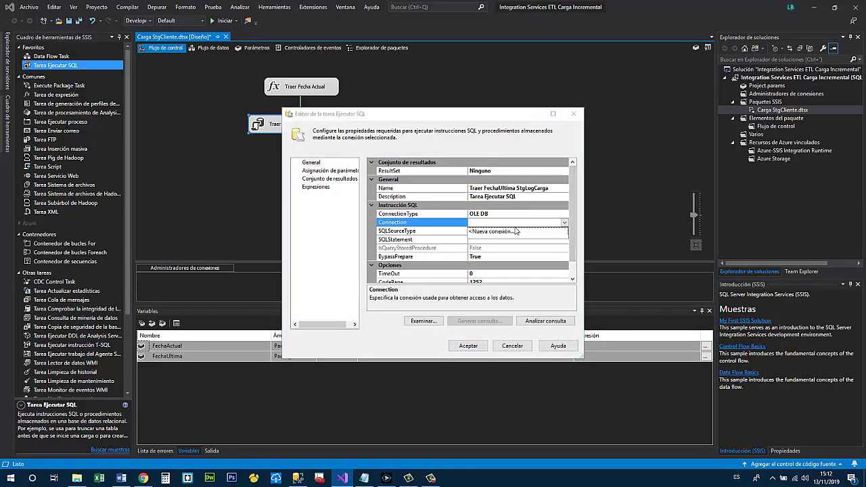
left_click(491, 232)
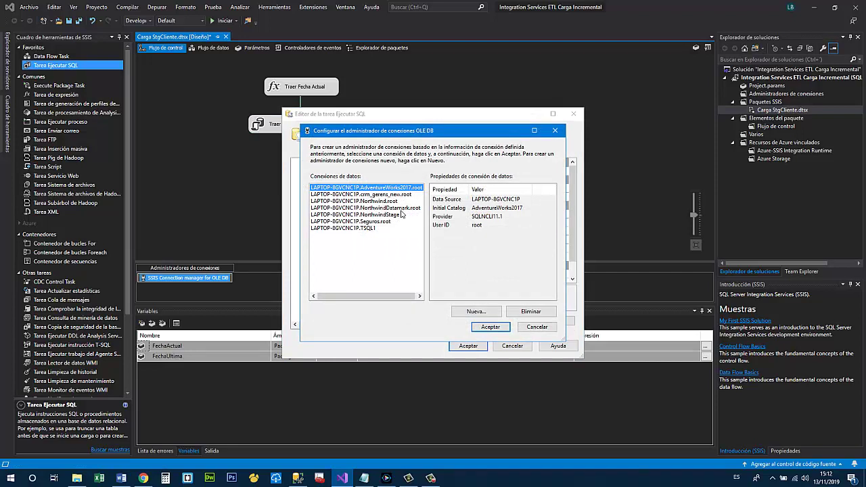
left_click(380, 215)
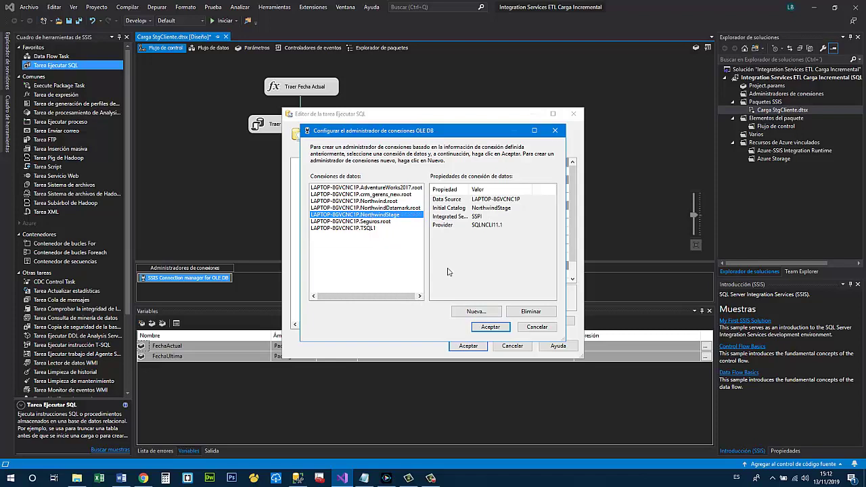
left_click(475, 311)
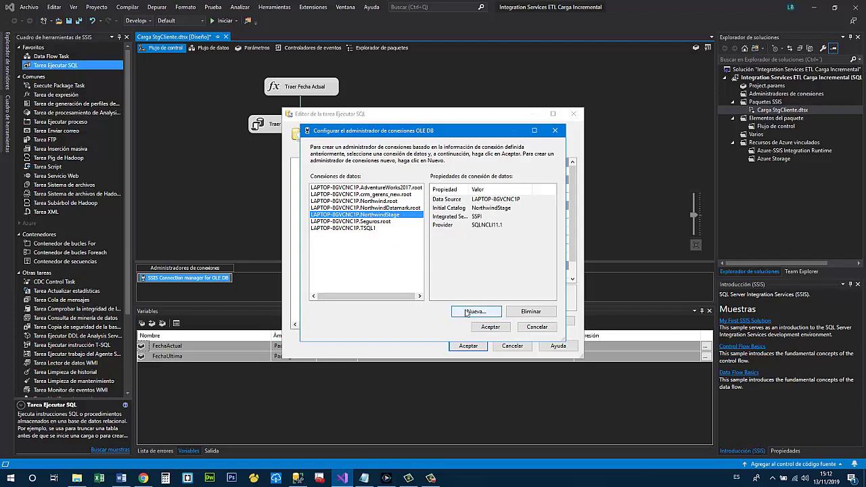
left_click(475, 313)
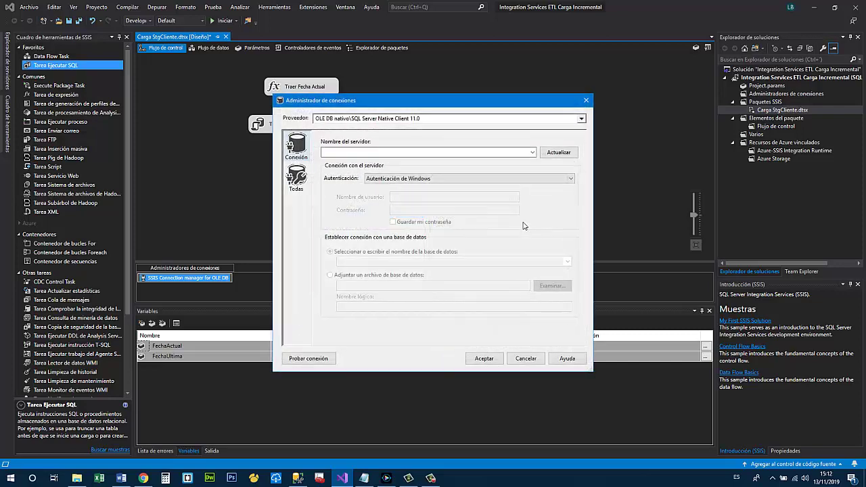
left_click(346, 156)
left_click(543, 363)
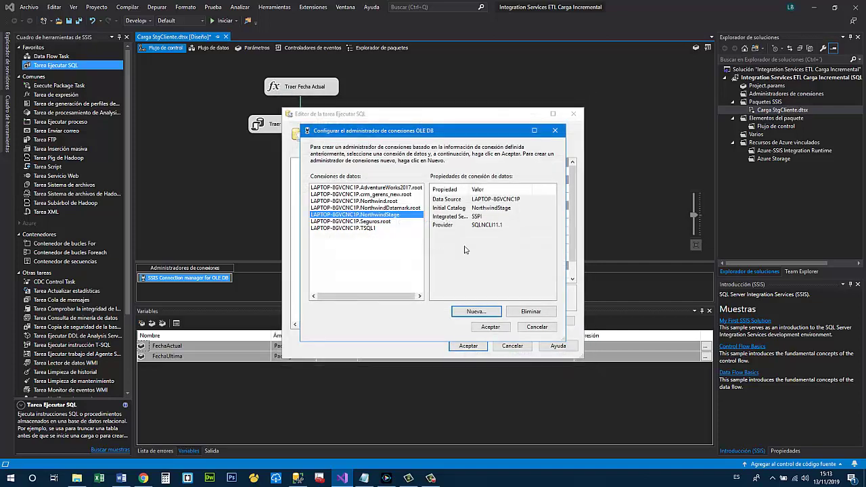
- Accept the NorthwindStage connection and begin the task's SQL statement with SELECT [UltimaCarga], copying the column name from the Management Studio script
left_click(491, 327)
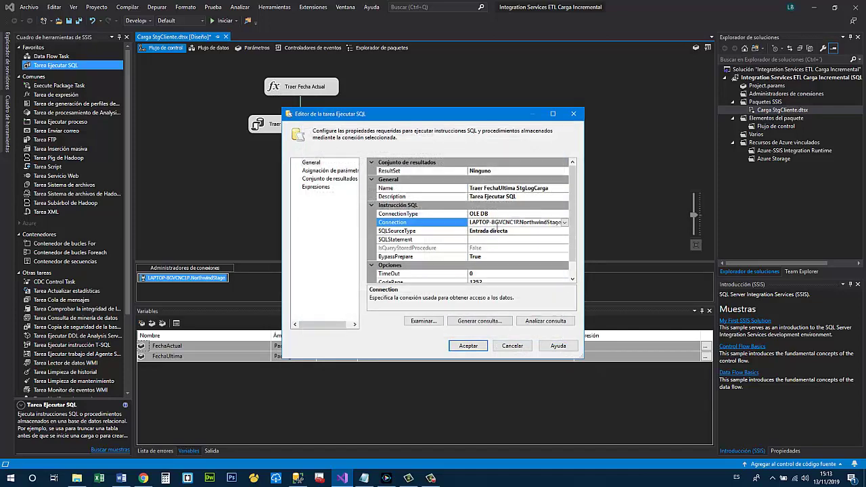
left_click(509, 240)
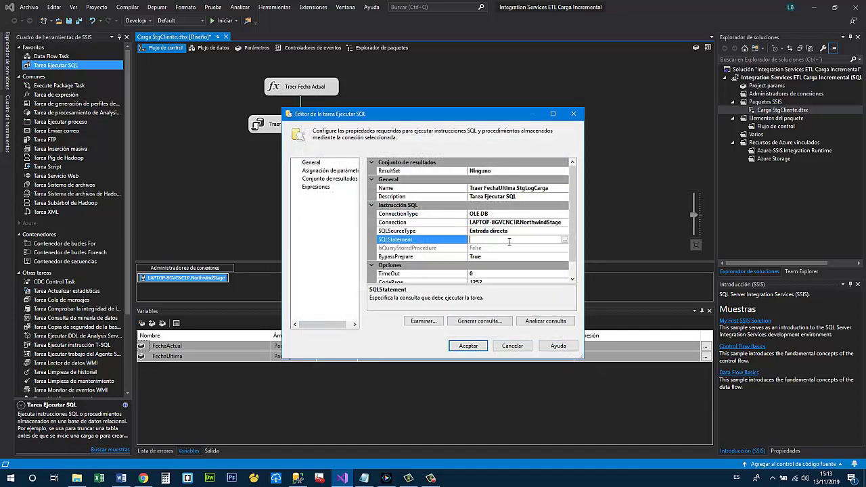
left_click(565, 239)
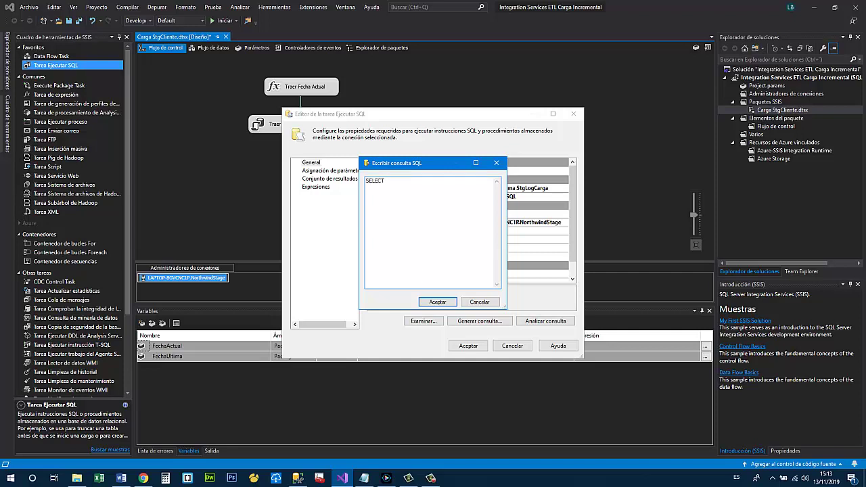
key("alt+Tab")
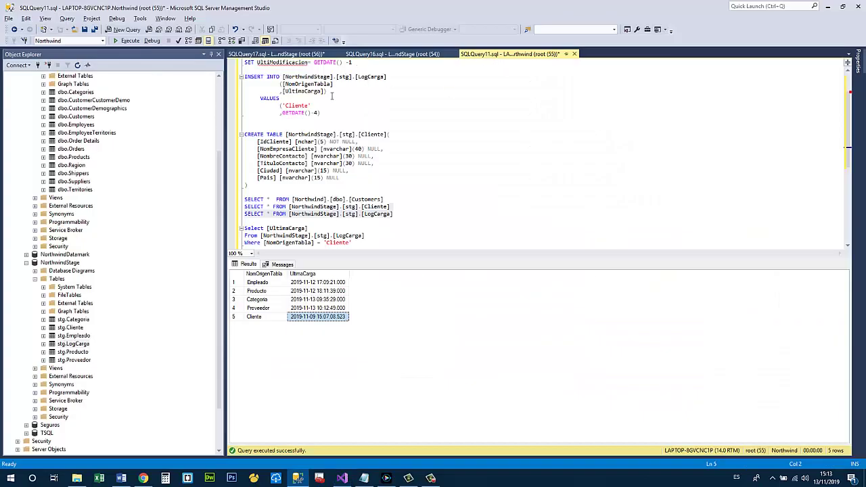
left_click_drag(326, 93, 287, 96)
key("ctrl+c")
key("alt+Tab")
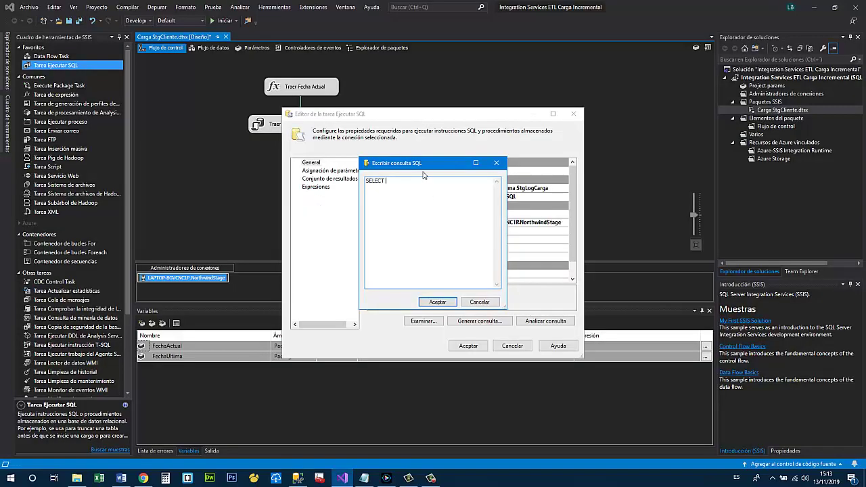
key("ctrl+v")
- Add the line FROM [stg].[LogCarga] to the SQL statement, copying the table name from the Management Studio script
key("alt+Tab")
left_click_drag(387, 77, 336, 77)
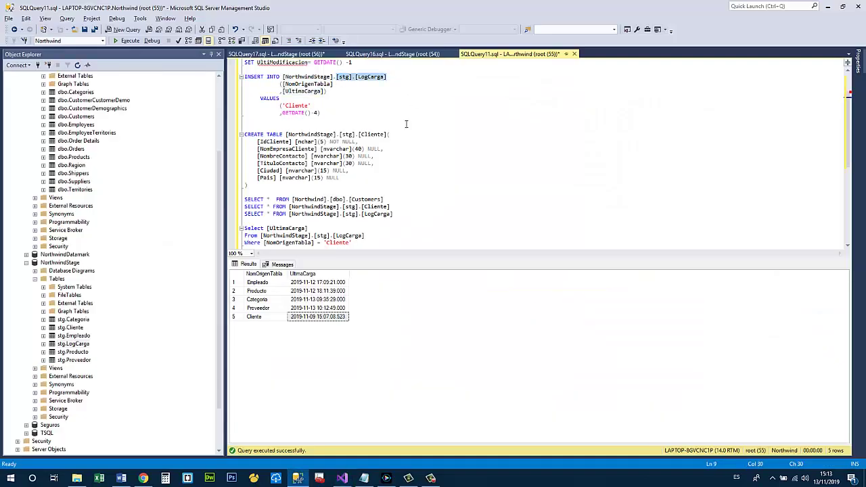
key("ctrl+c")
key("alt+Tab")
key("ctrl+v")
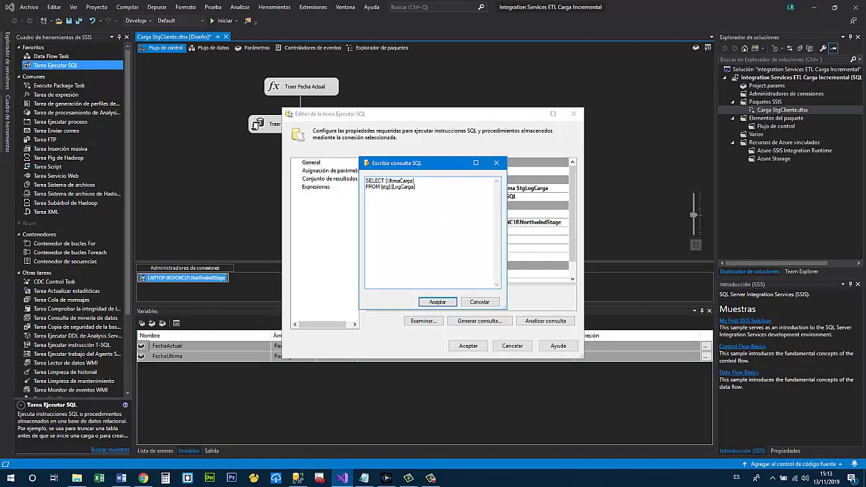
- Add the condition WHERE [NomOrigenTabla]='Cliente', copying the column name from the Management Studio script, and accept the SQL statement
key("Return")
type("wh")
key("alt+Tab")
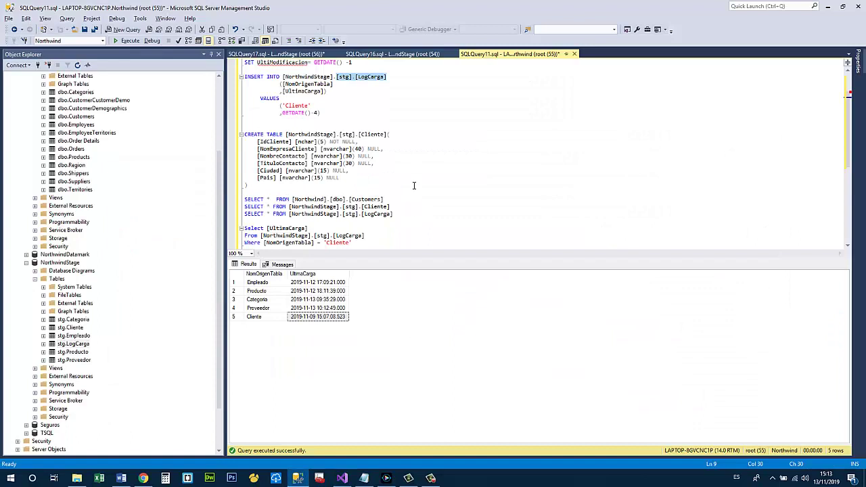
left_click_drag(333, 83, 282, 84)
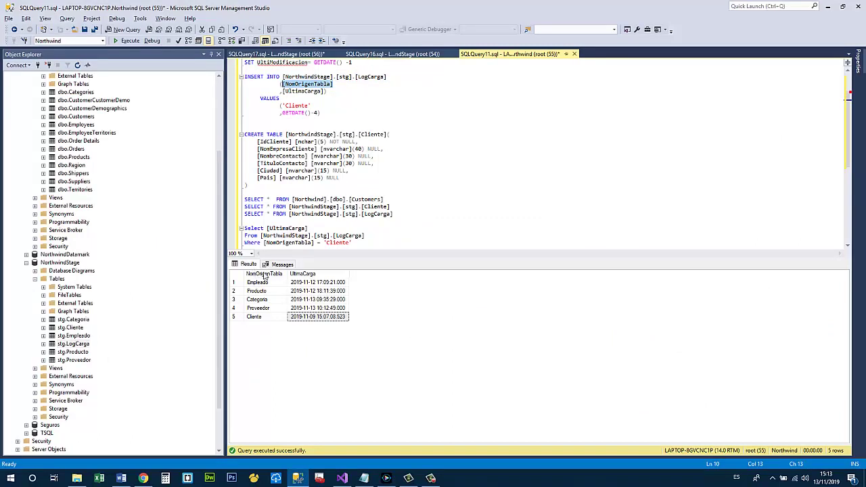
left_click(266, 319)
key("alt+Tab")
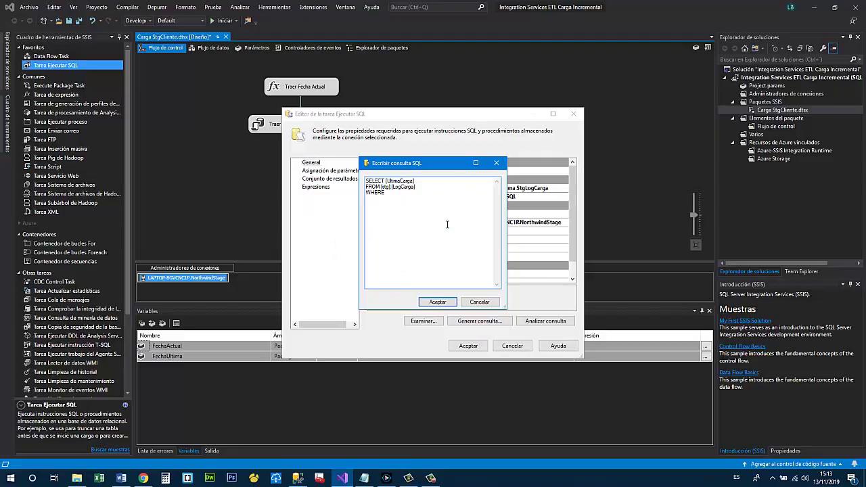
key("ctrl+v")
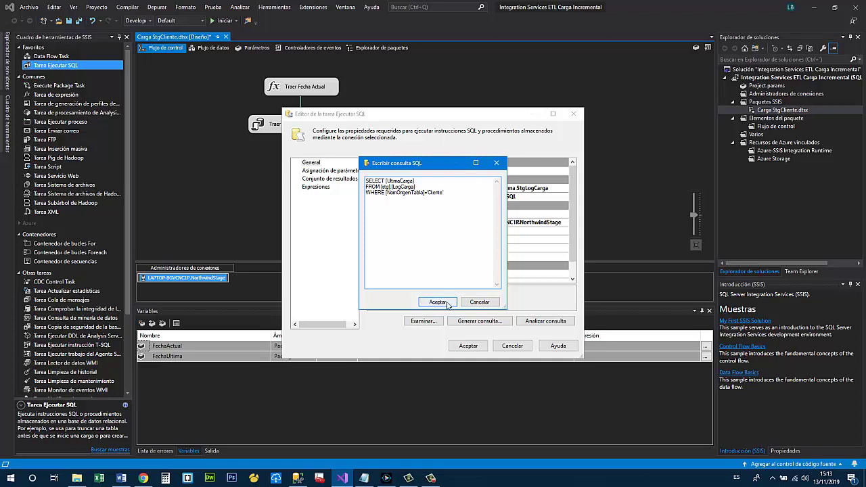
left_click_drag(414, 181, 385, 181)
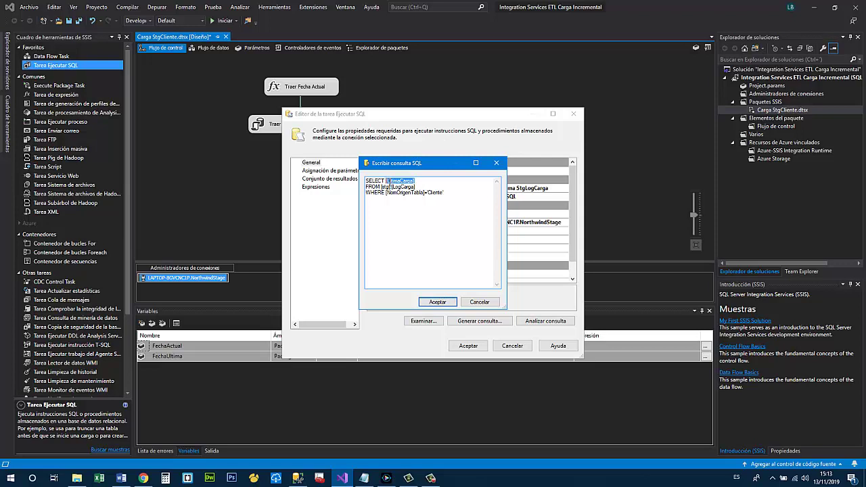
left_click(443, 303)
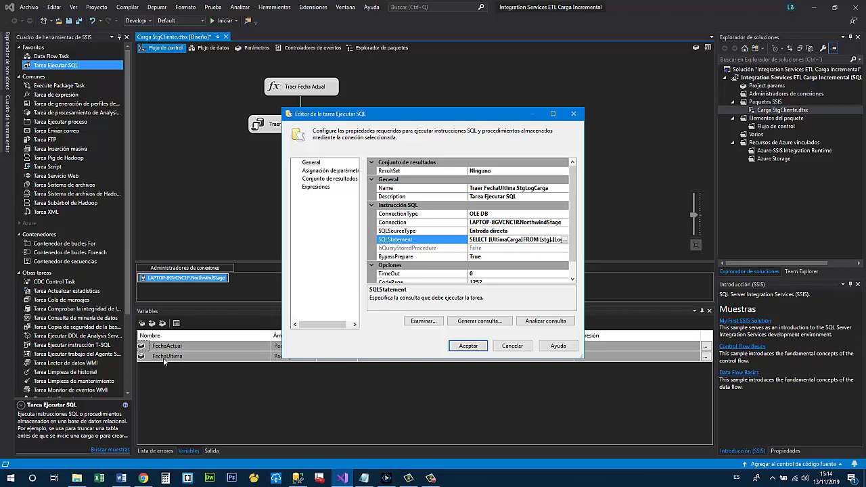
- Set the ResultSet of the Traer FechaUltima StgLogCarga task to Fila única
left_click(408, 170)
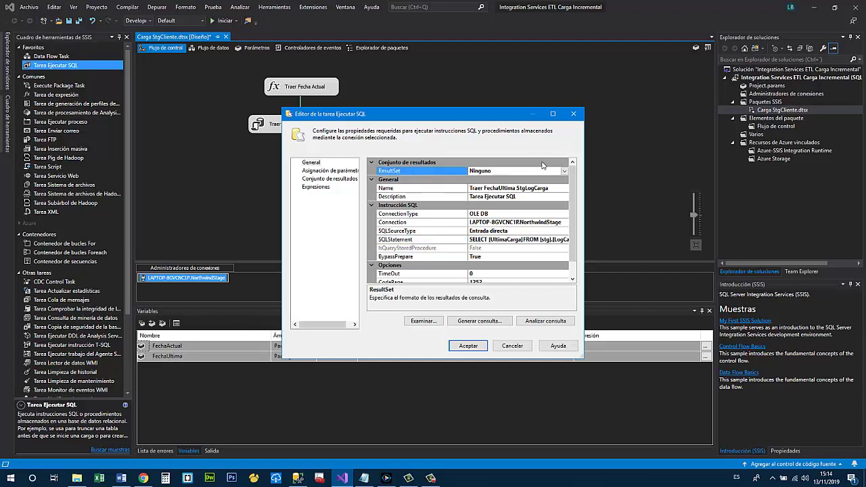
left_click(565, 170)
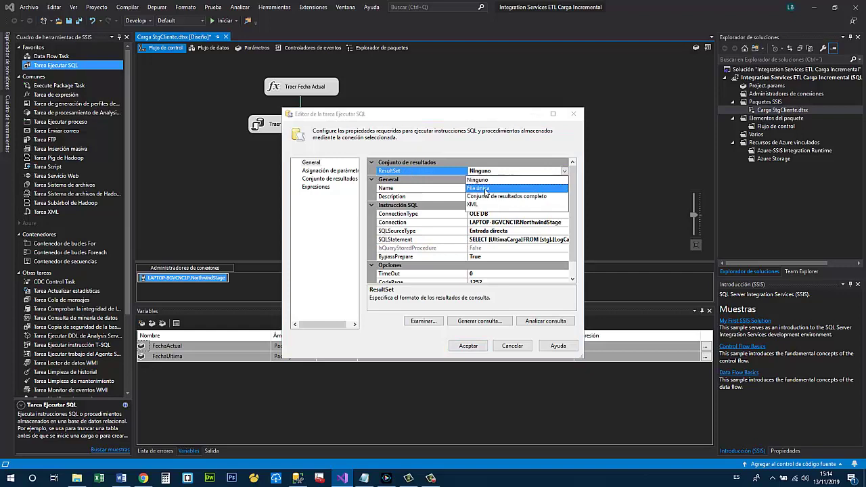
left_click(485, 189)
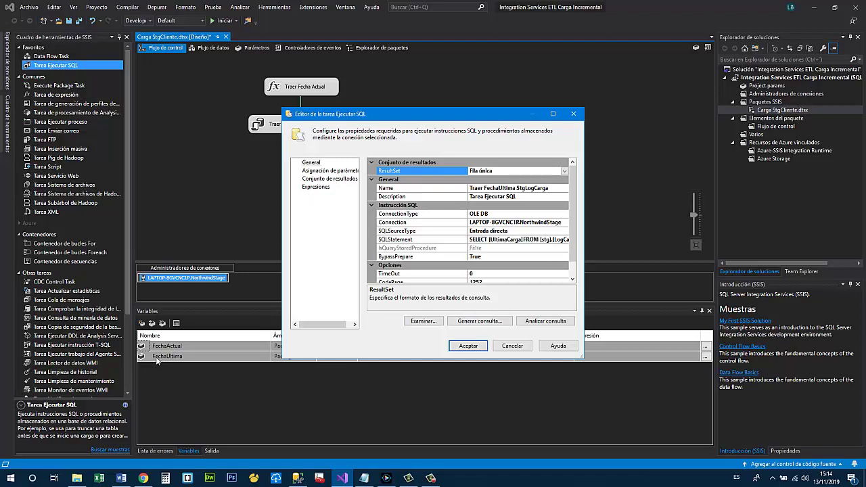
- Add a new entry to the Traer FechaUltima StgLogCarga task's result set and begin editing its result name
left_click(332, 179)
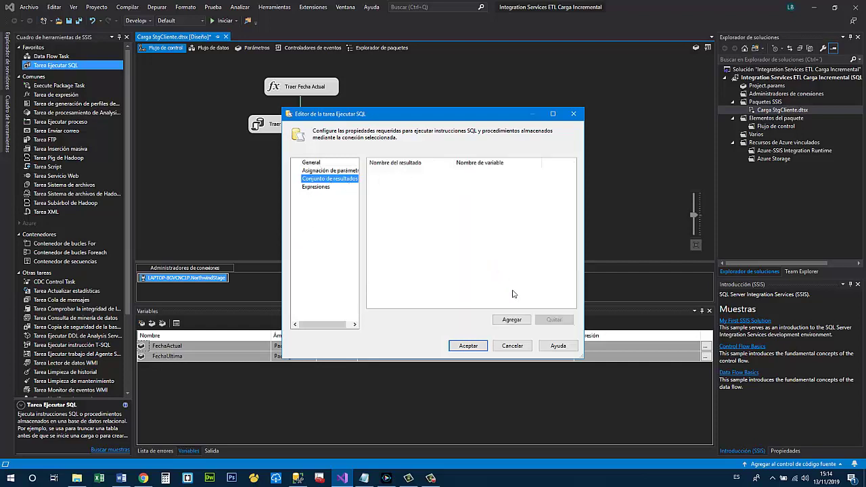
left_click(512, 319)
left_click(437, 178)
left_click(437, 178)
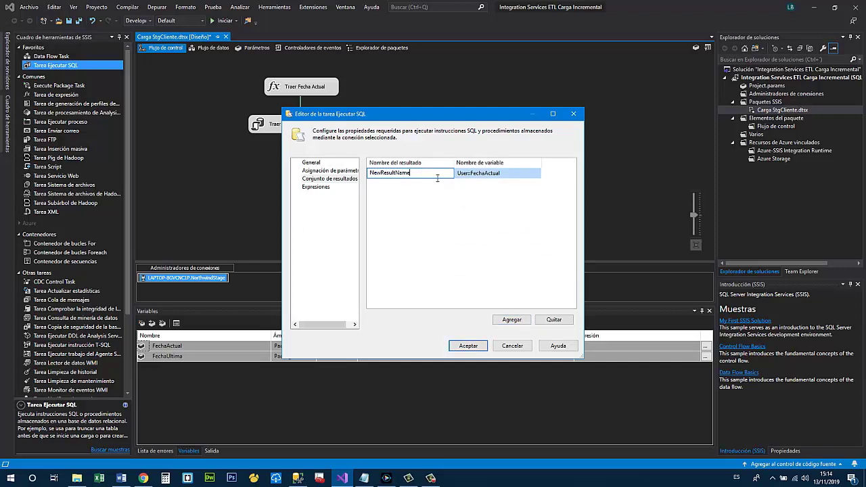
left_click_drag(434, 178, 376, 180)
key("ctrl+v")
key("BackSpace")
- Name the result entry UltimaCarga, copying the column name from the INSERT script in Management Studio
key("alt+Tab")
left_click(358, 108)
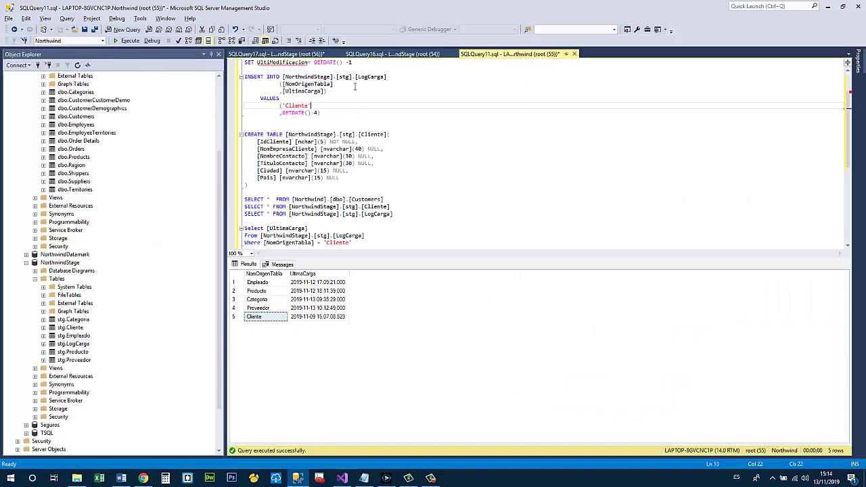
double_click(301, 90)
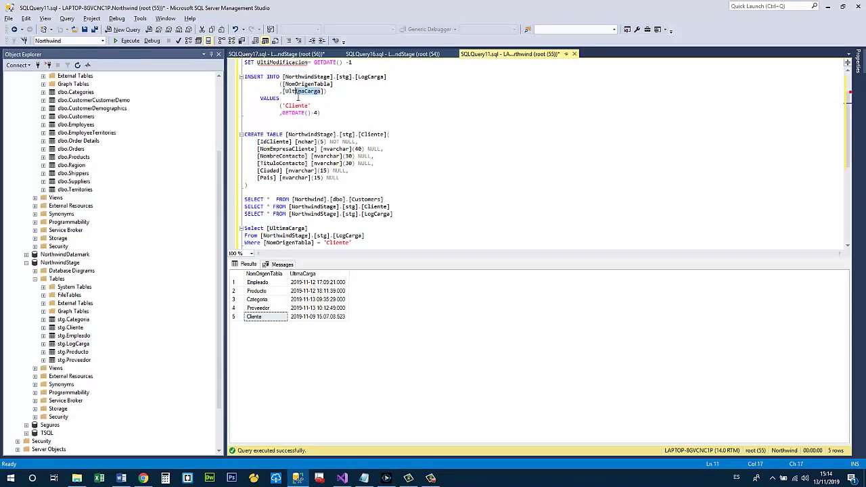
key("alt+Tab")
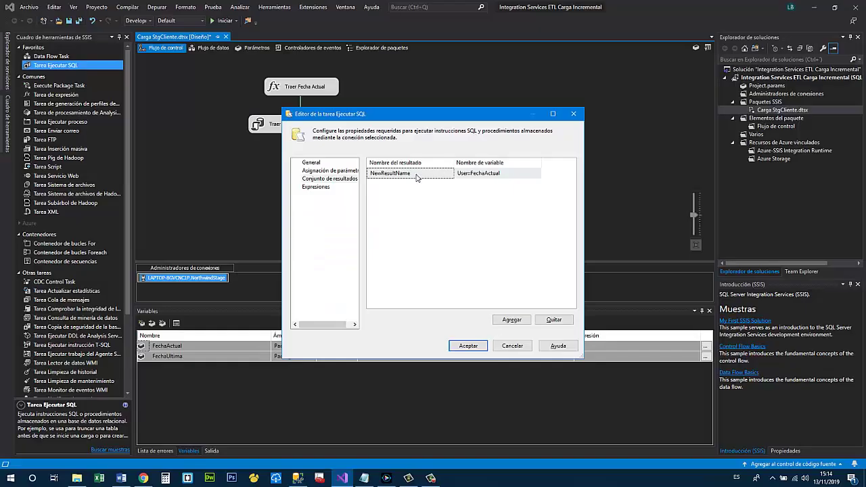
left_click(418, 175)
left_click_drag(423, 176, 377, 178)
key("ctrl+v")
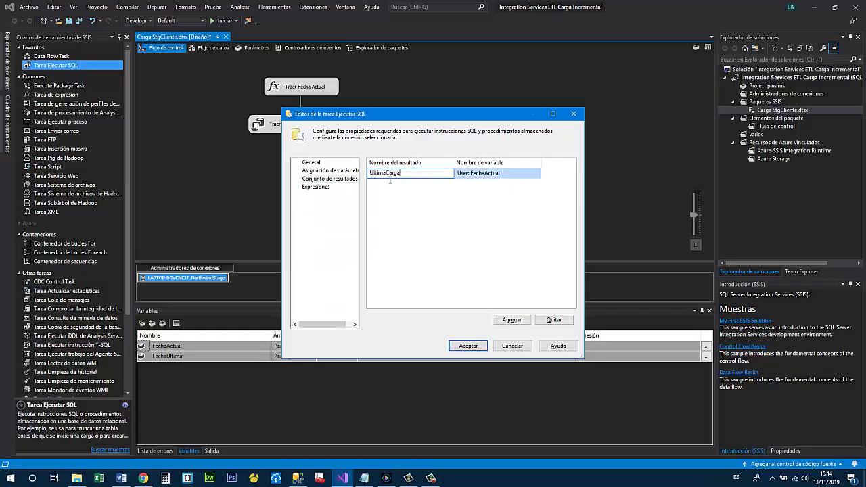
- Map the UltimaCarga result to the variable User::FechaUltima and accept the task's settings
left_click(537, 173)
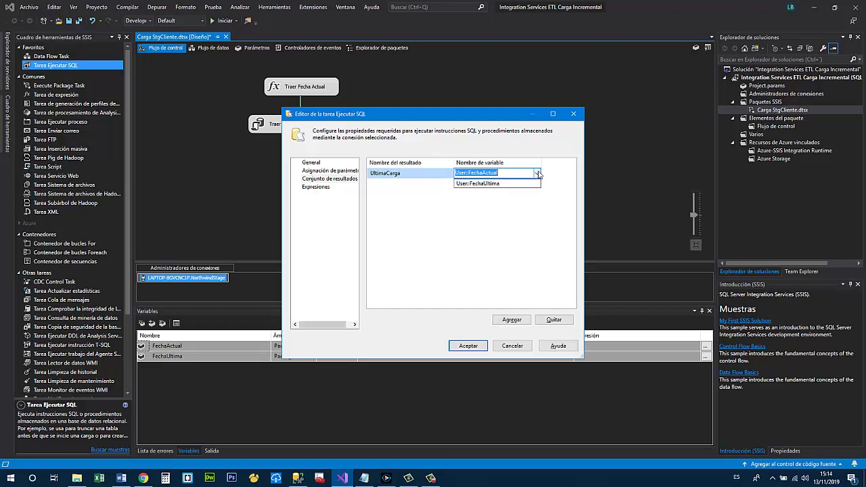
left_click(507, 199)
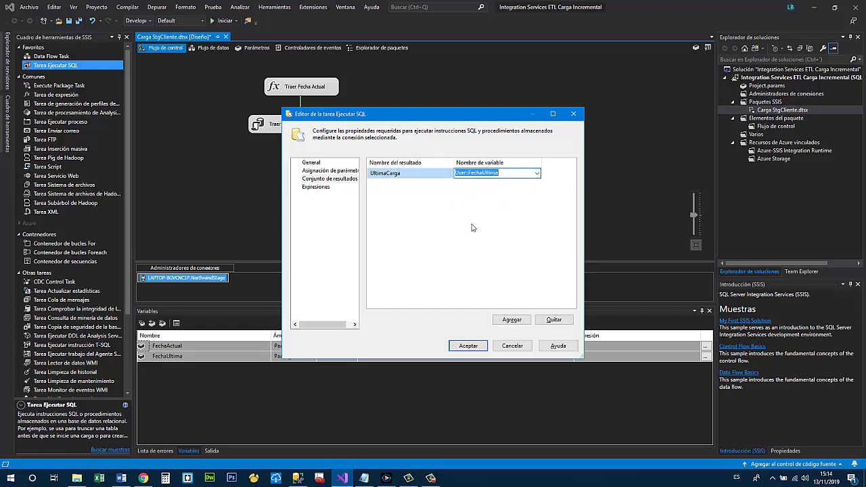
left_click(476, 346)
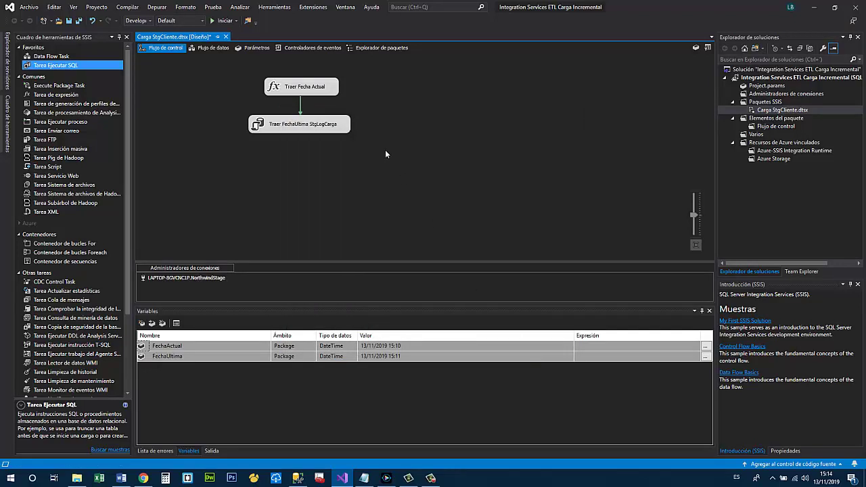
- Review the two date tasks in the control flow and check the Cliente row's UltimaCarga value in Management Studio
left_click(328, 90)
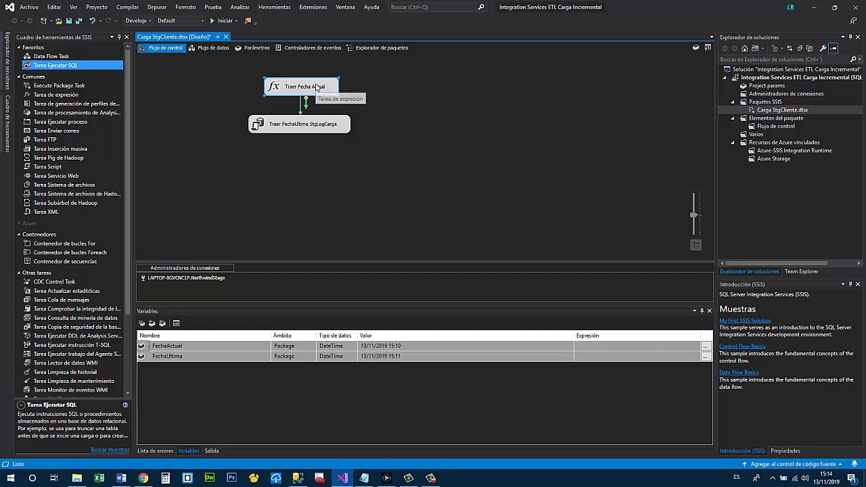
left_click(311, 122)
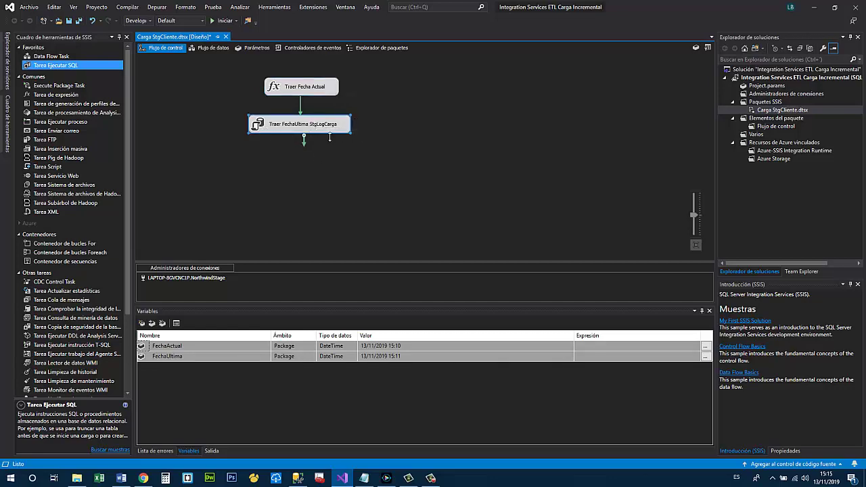
key("alt+Tab")
left_click(306, 318)
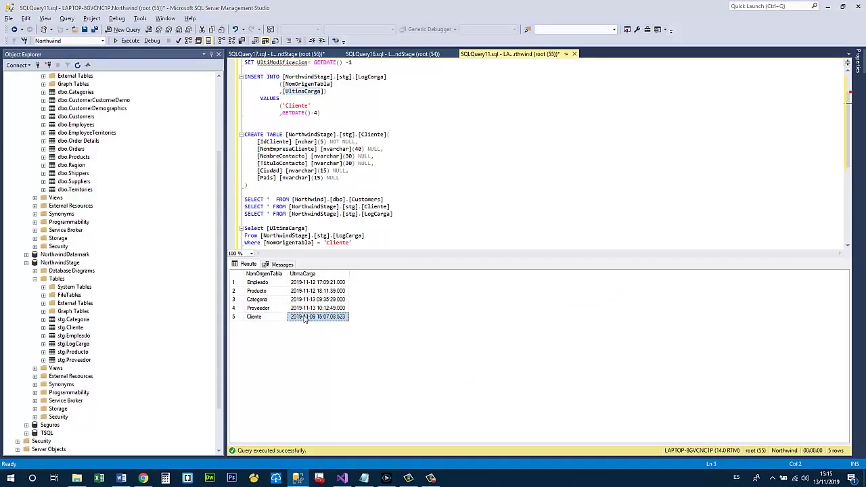
key("alt+Tab")
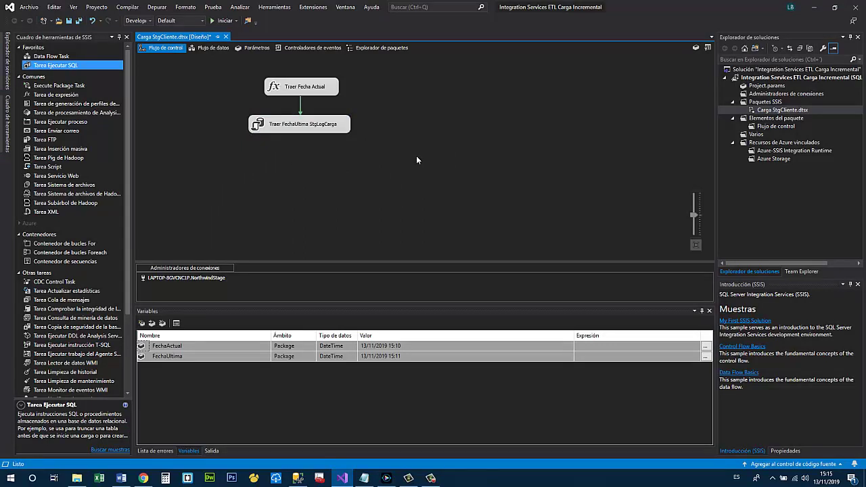
- Query the top 1000 rows of stg.Cliente in Management Studio, mark its table name in the script and return to the package
key("alt+Tab")
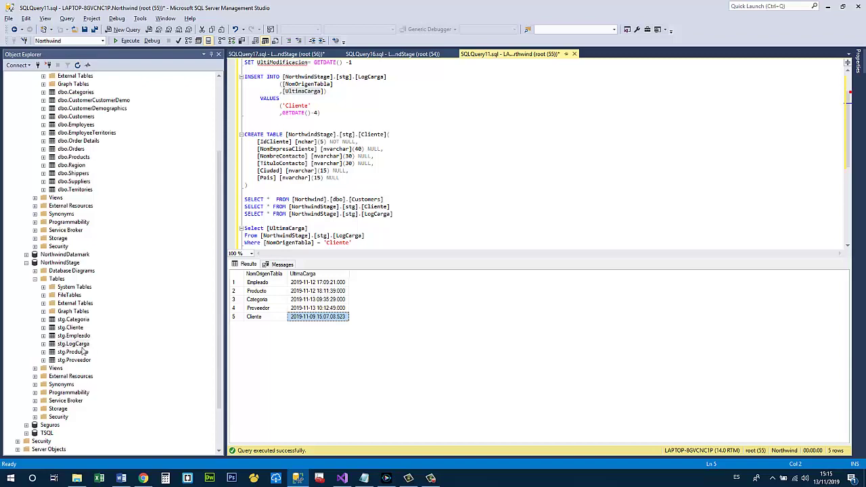
left_click(71, 327)
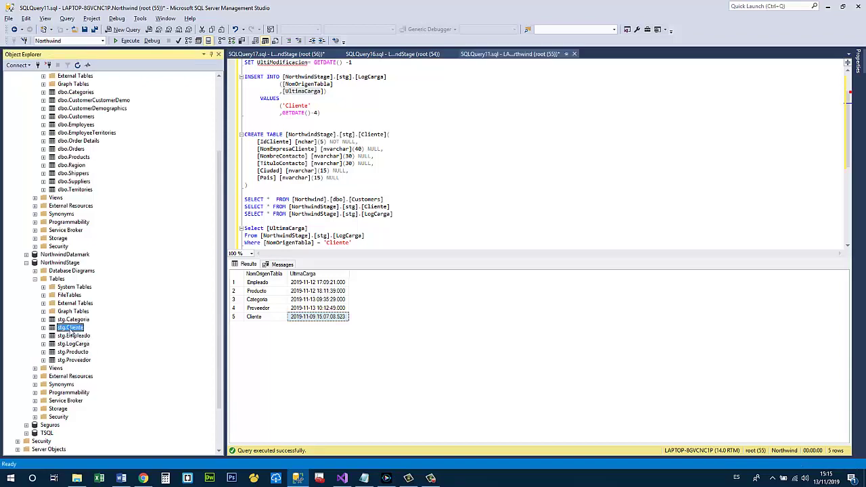
right_click(71, 328)
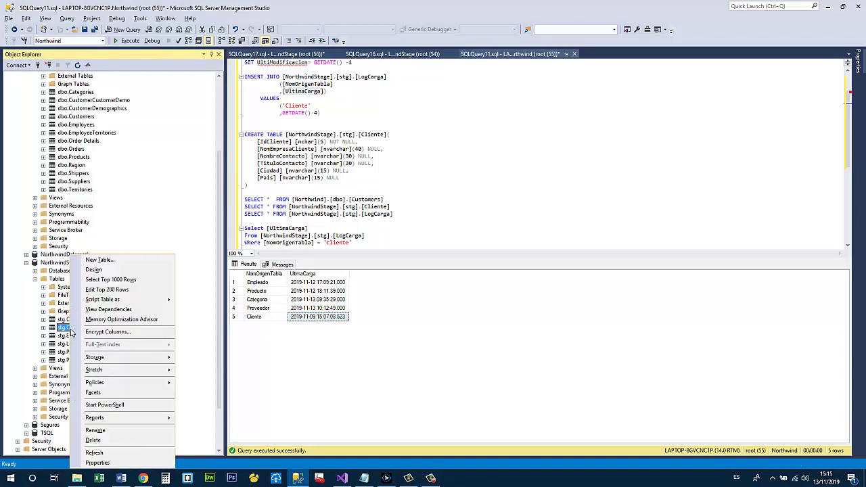
left_click(116, 280)
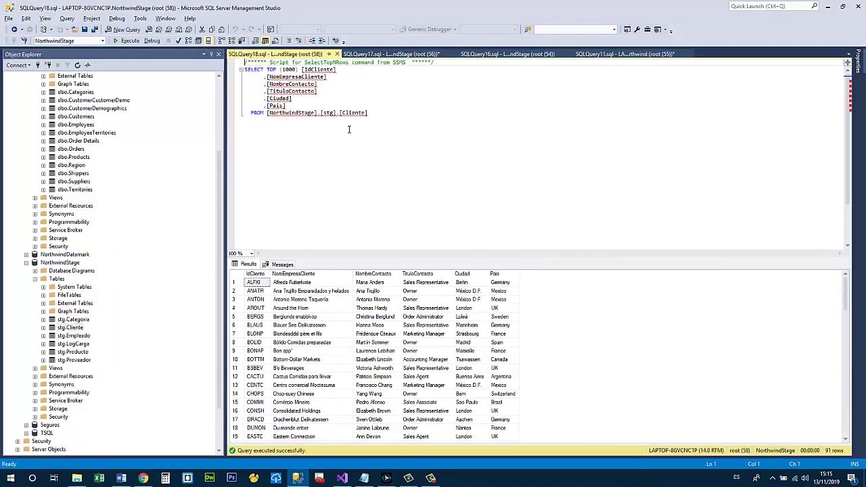
left_click_drag(374, 115, 327, 119)
key("alt+Tab")
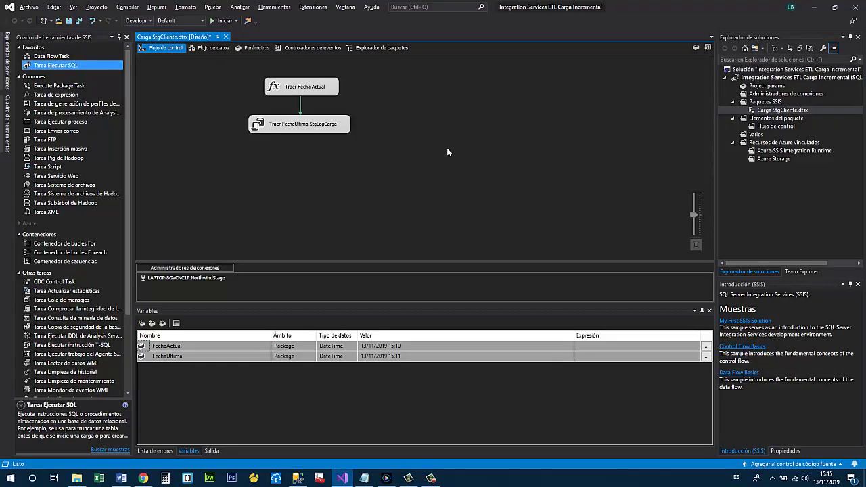
- Add an Execute SQL task named Truncate StgCliente and connect it after the Traer FechaUltima StgLogCarga task
left_click_drag(56, 68, 298, 161)
left_click(299, 159)
type("T")
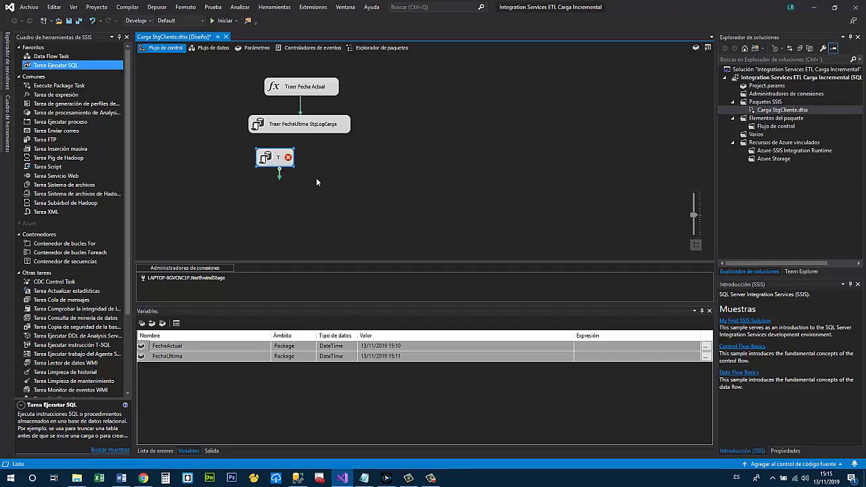
type("runcate")
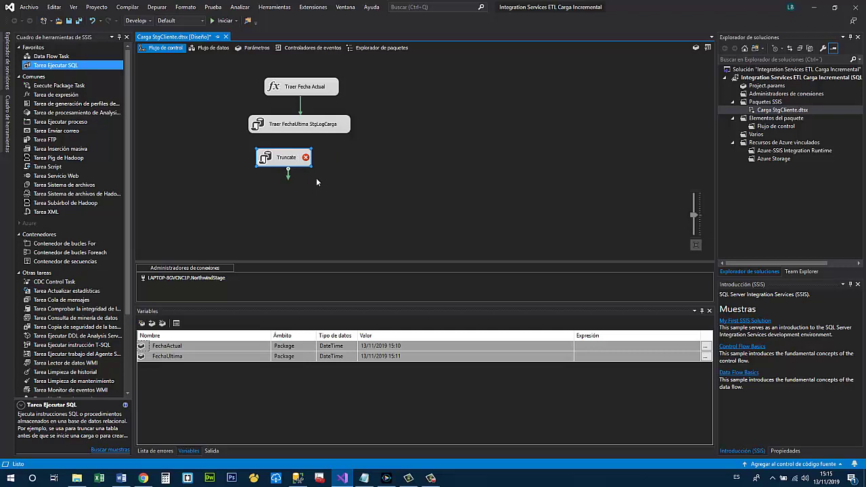
type(" StgCliente")
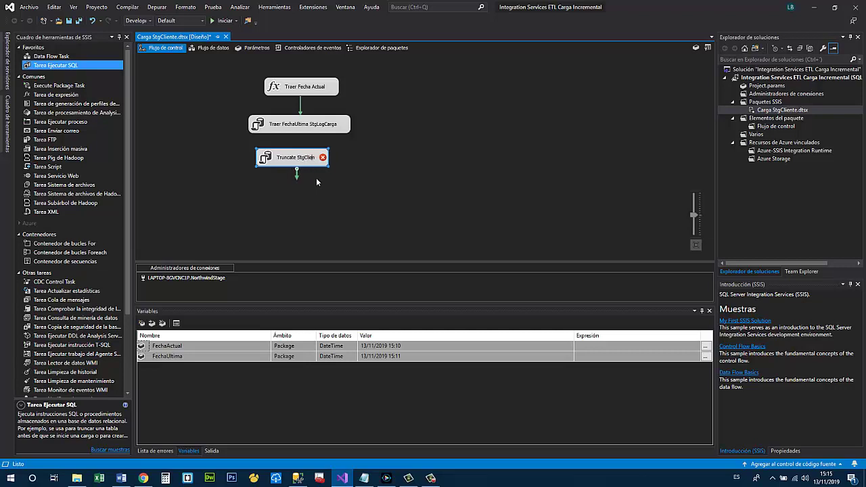
left_click(399, 198)
left_click(303, 128)
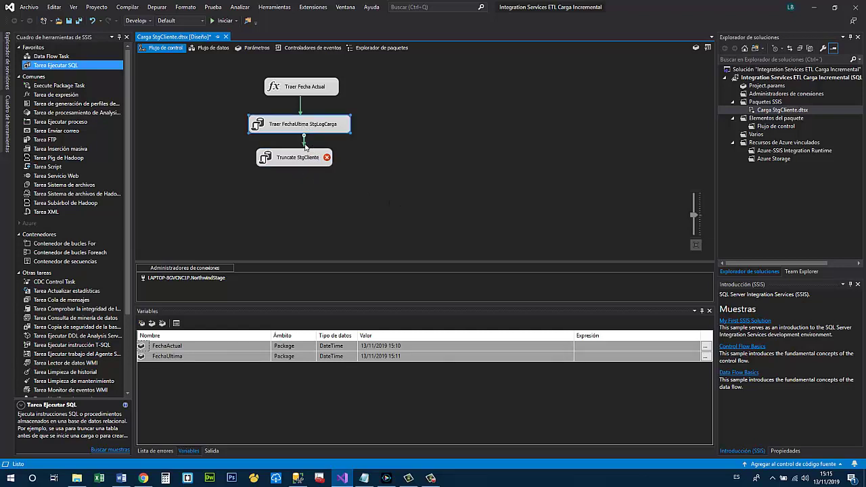
left_click_drag(302, 141, 306, 158)
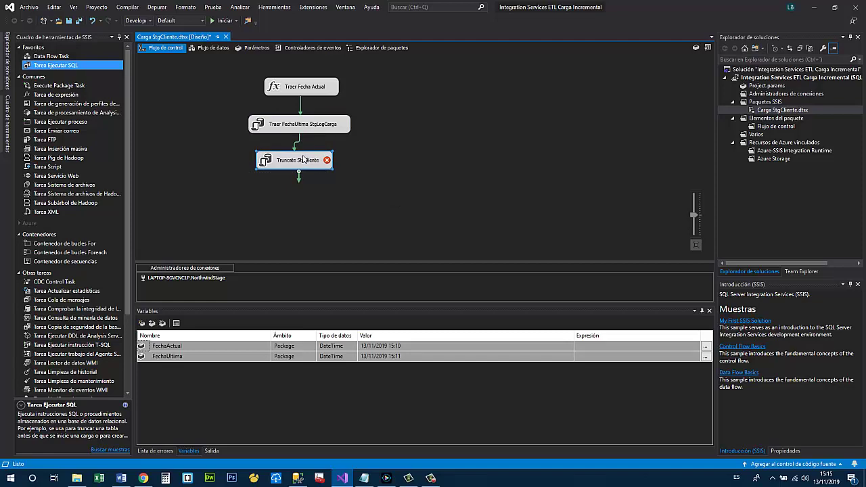
- Set the Truncate StgCliente task's connection to the existing NorthwindStage connection
double_click(303, 159)
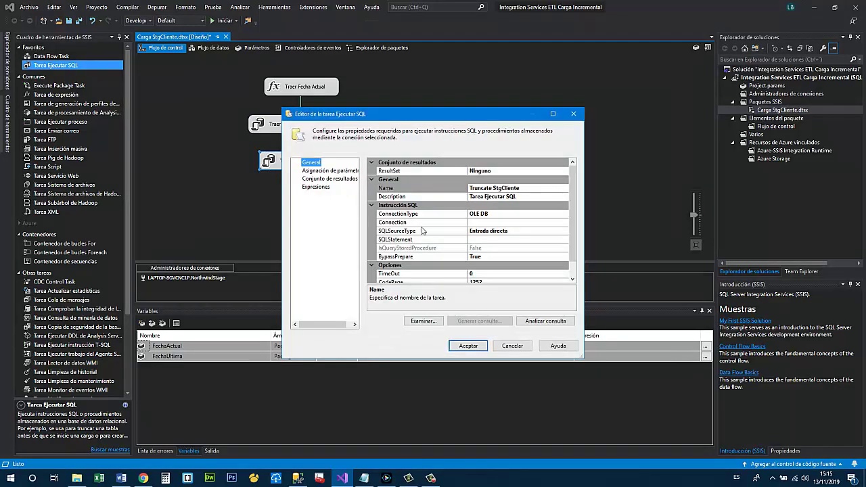
left_click(518, 222)
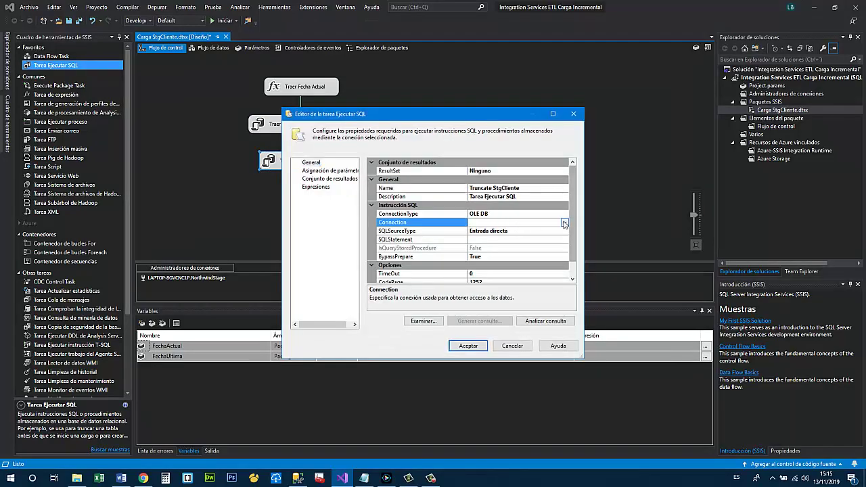
left_click(564, 223)
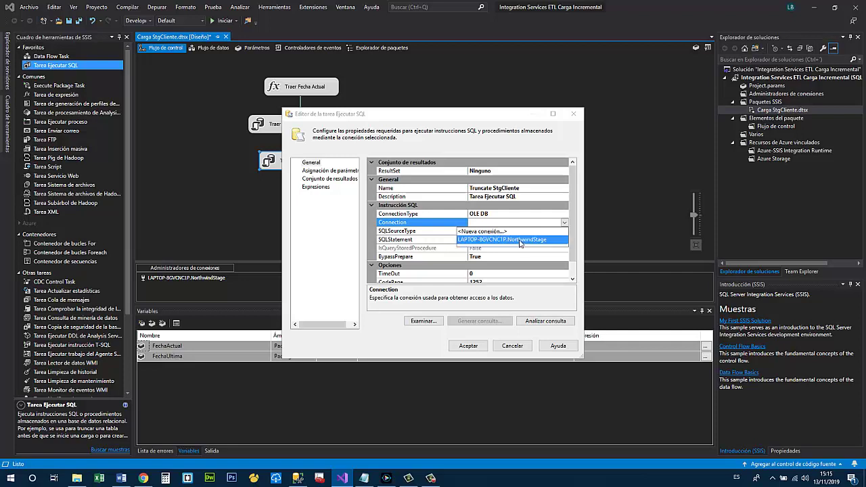
left_click(519, 240)
- Begin the Truncate StgCliente task's SQL statement with TRUNCATE TABLE
left_click(521, 242)
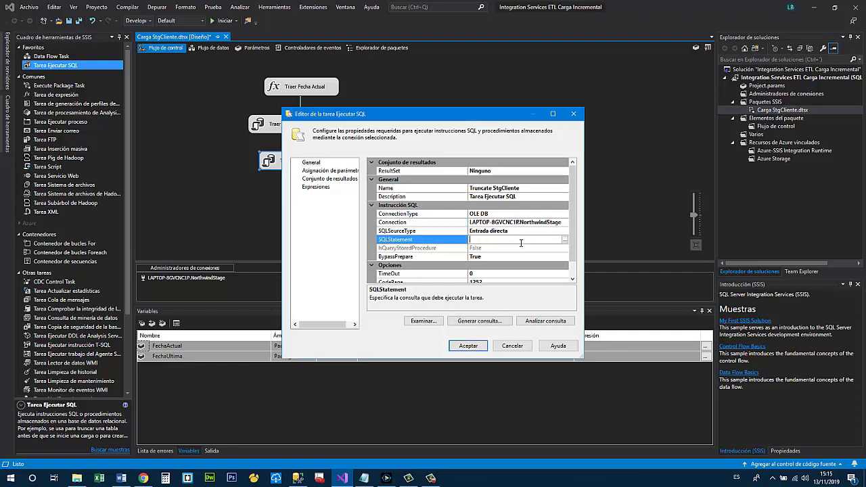
left_click(564, 240)
type("TRUNT")
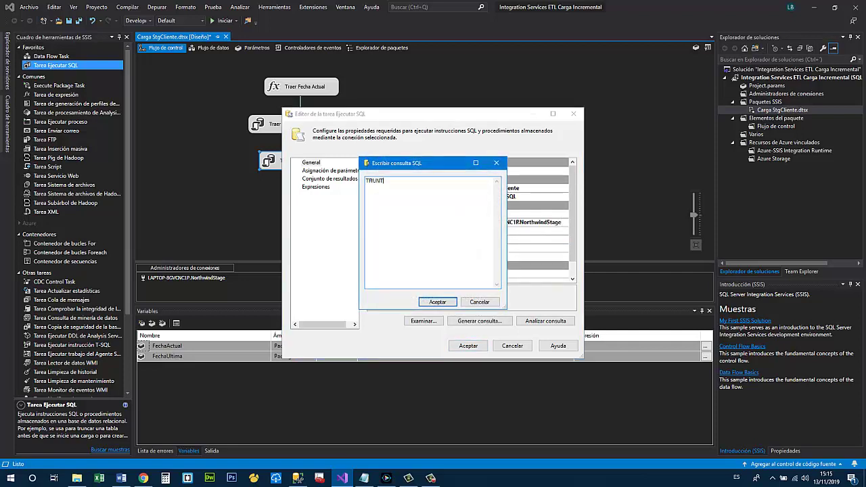
key("BackSpace")
type("CATE TABLE")
- Complete the statement with [stg].[Cliente], copied from the Management Studio query, and accept the statement and the task
key("alt+Tab")
left_click(401, 141)
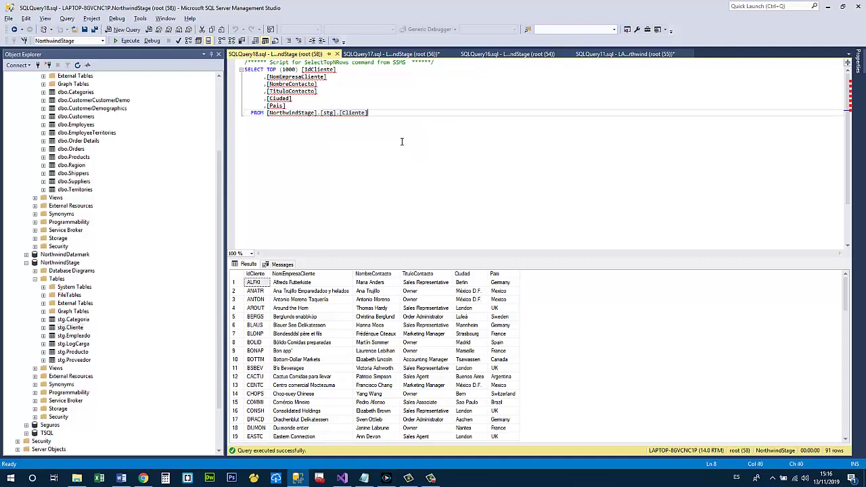
left_click_drag(366, 118, 324, 115)
key("ctrl+c")
key("alt+Tab")
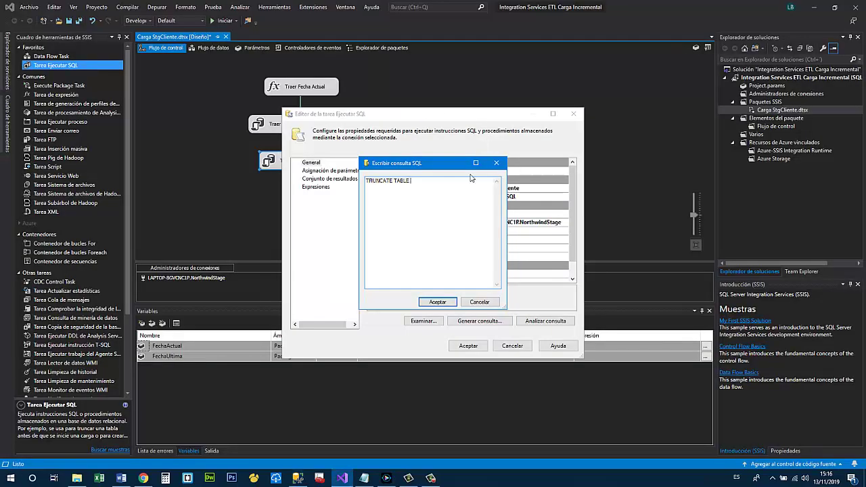
key("ctrl+v")
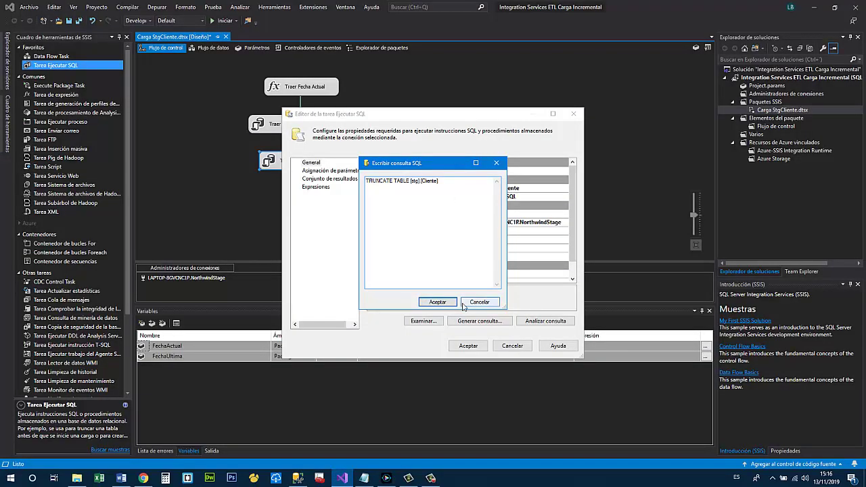
left_click(437, 301)
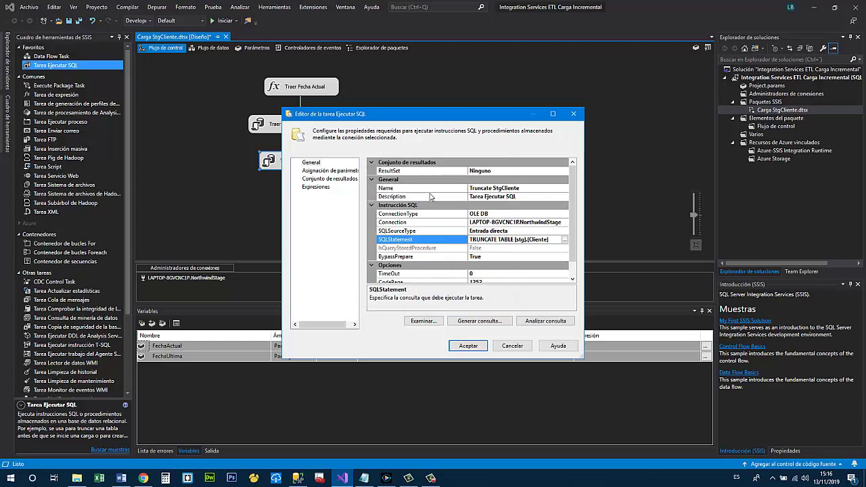
left_click(468, 345)
left_click(368, 217)
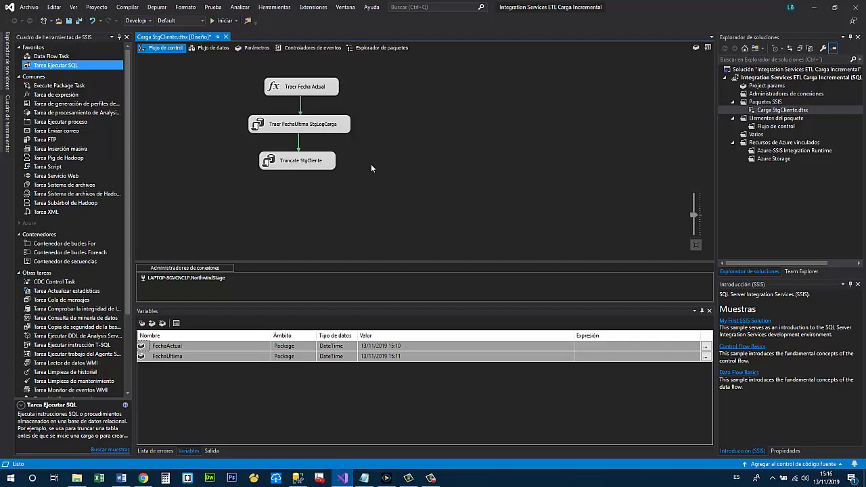
- Compare the source database Northwind with the destination database NorthwindStage in Management Studio, including their table lists, and return to Visual Studio
key("alt+Tab")
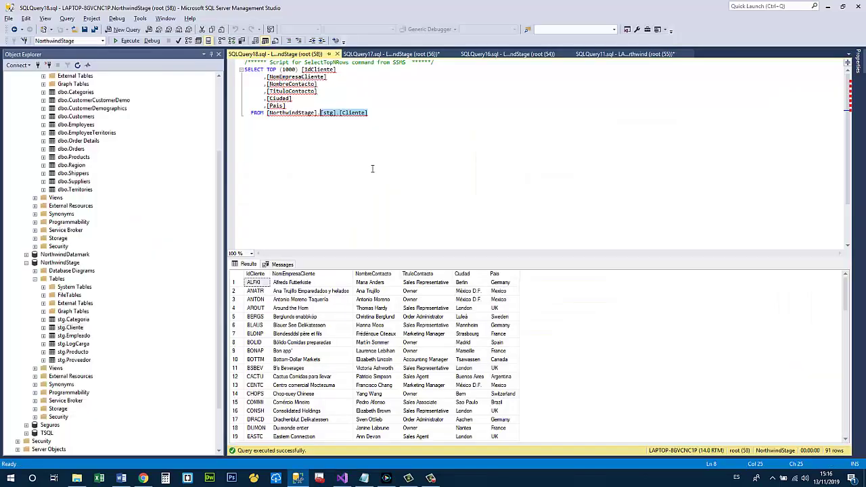
left_click(54, 140)
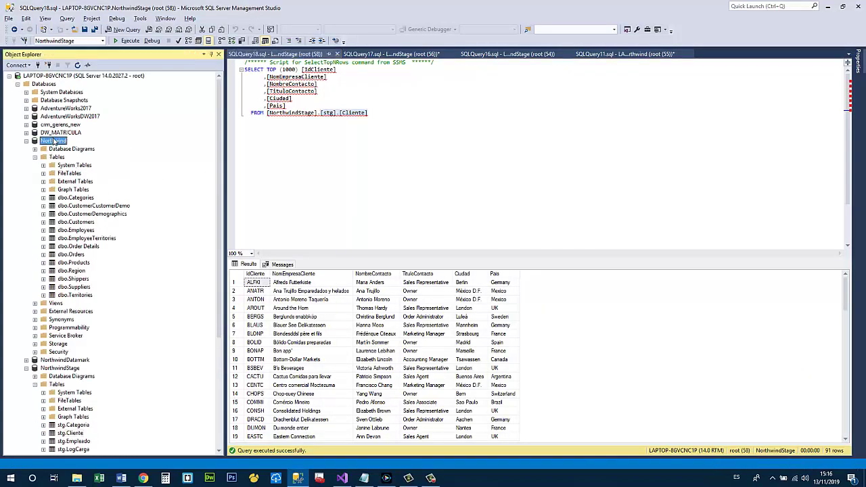
left_click(67, 256)
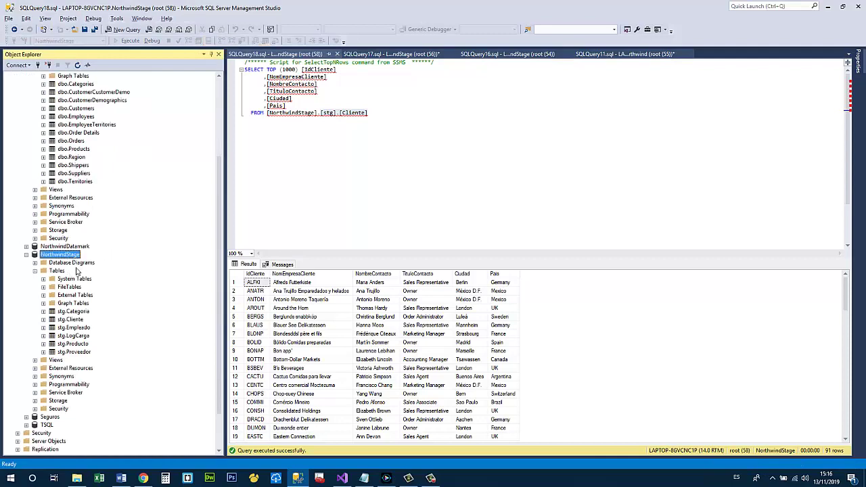
scroll(79, 245, "up", 5)
left_click(53, 141)
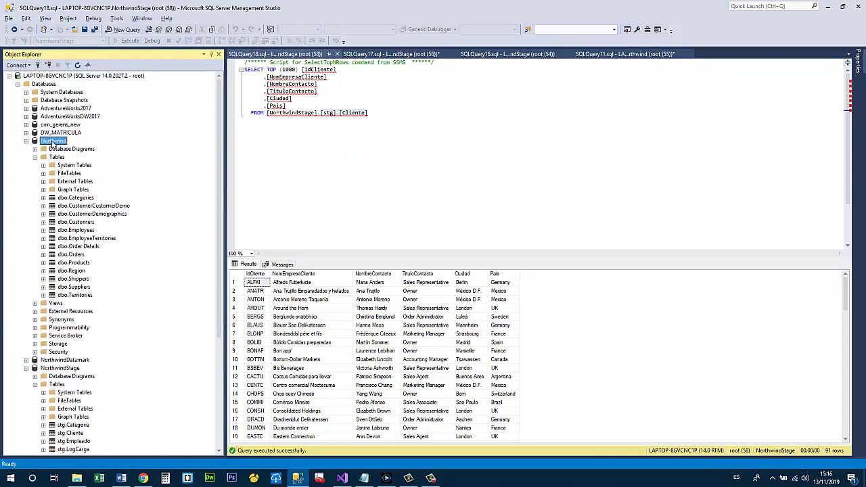
scroll(158, 304, "down", 4)
left_click(60, 305)
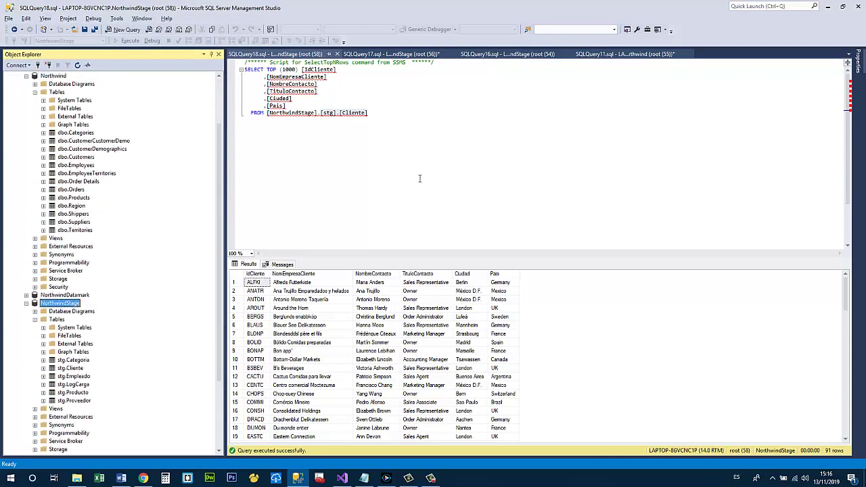
key("alt+Tab")
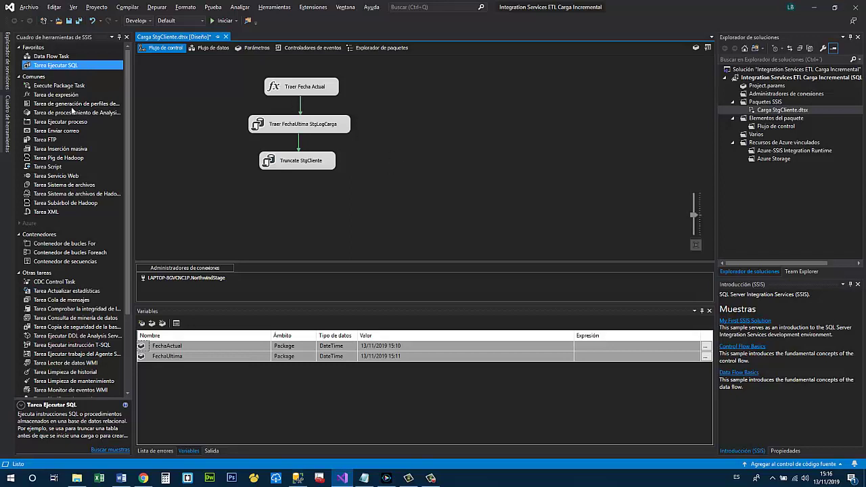
- Add a Data Flow Task named Carga StgCliente to the control flow and connect it after the Truncate StgCliente task
left_click_drag(51, 57, 278, 183)
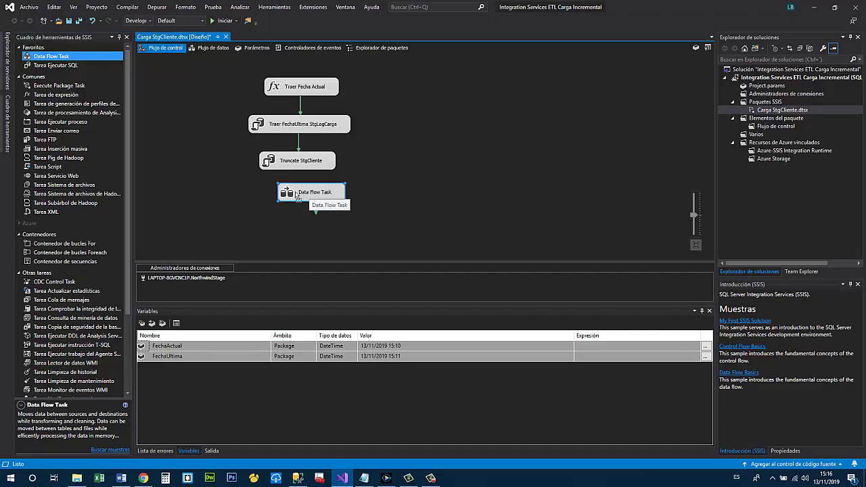
left_click(305, 194)
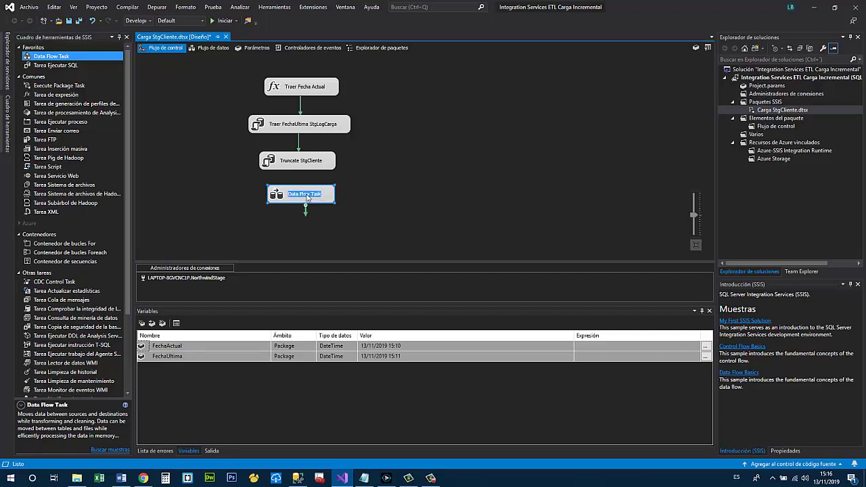
type("CAR")
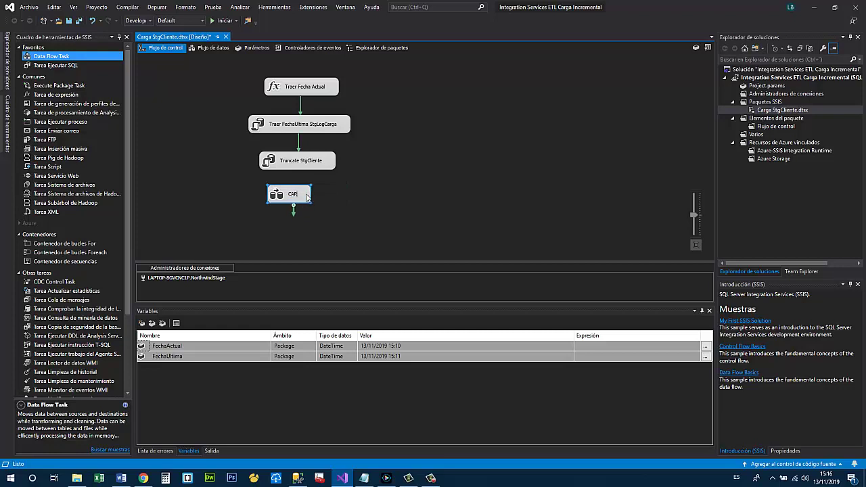
key("BackSpace")
key("BackSpace")
type("arga Stg")
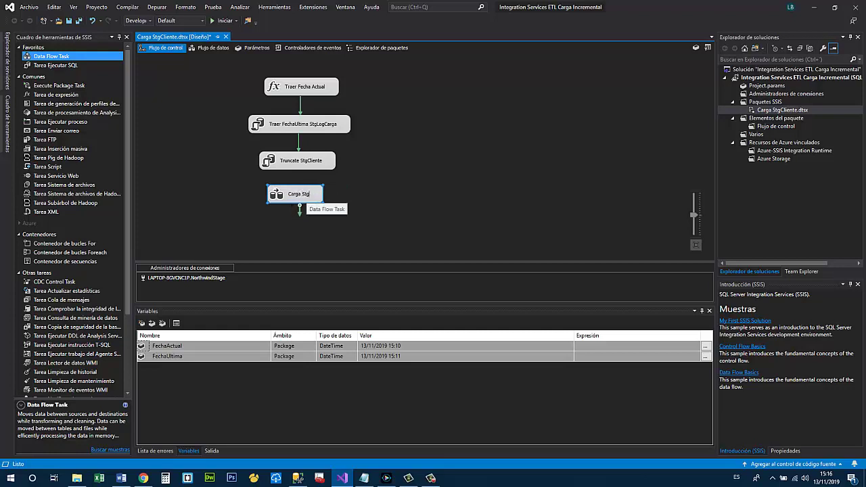
type("Cliente")
key("Return")
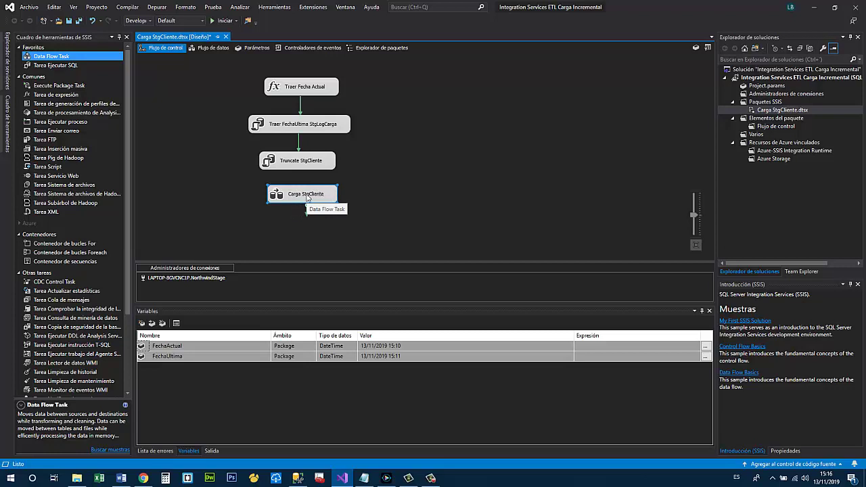
left_click(303, 164)
left_click_drag(302, 173, 303, 193)
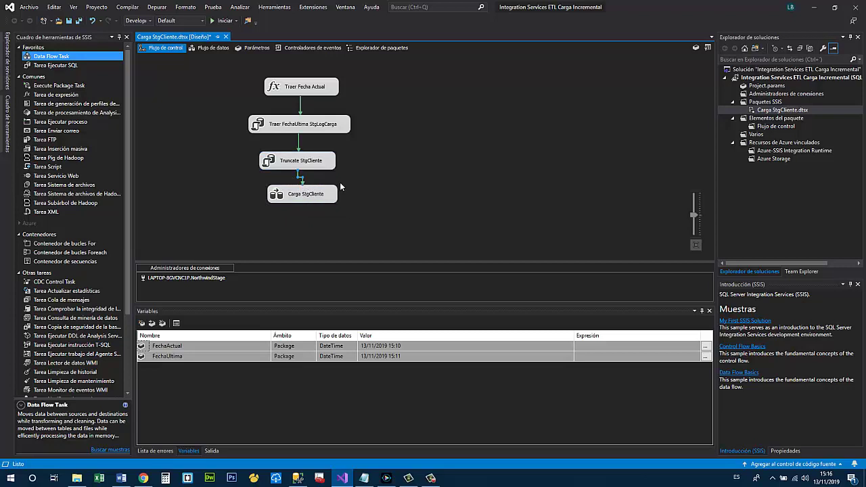
- Add an OLE DB Source to the Carga StgCliente data flow and name it Origen Custumers
double_click(317, 196)
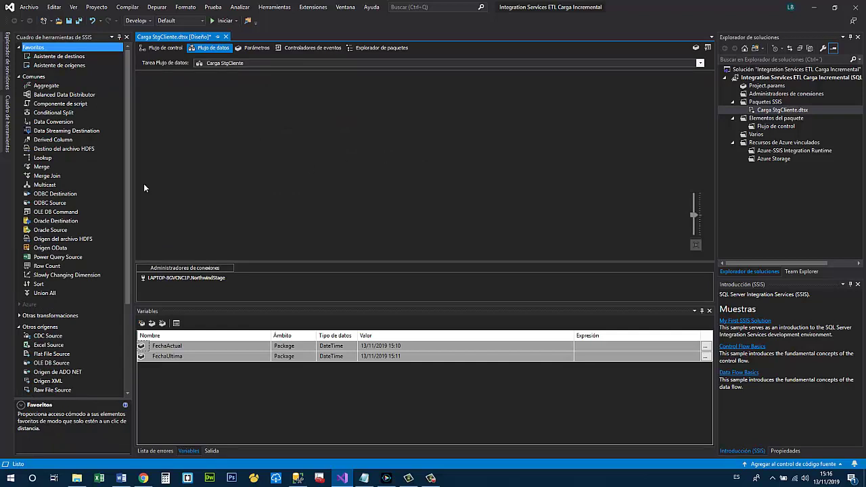
scroll(94, 212, "down", 4)
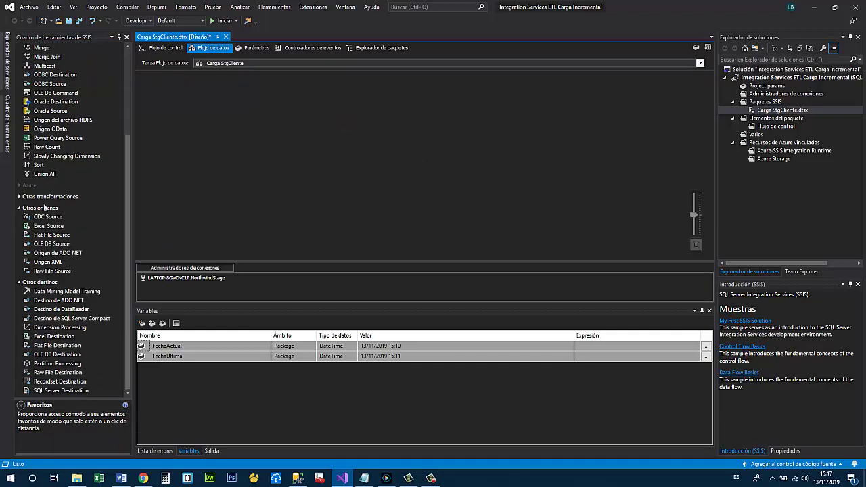
left_click(50, 244)
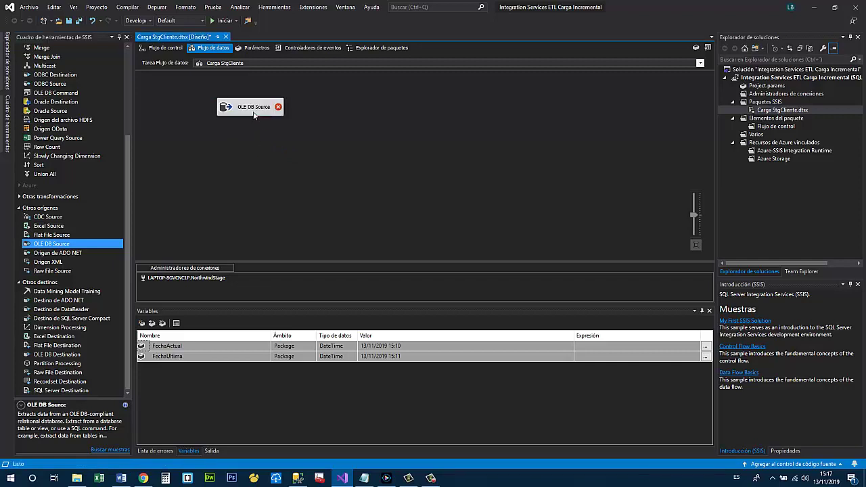
left_click(255, 108)
left_click(252, 108)
type("Origen")
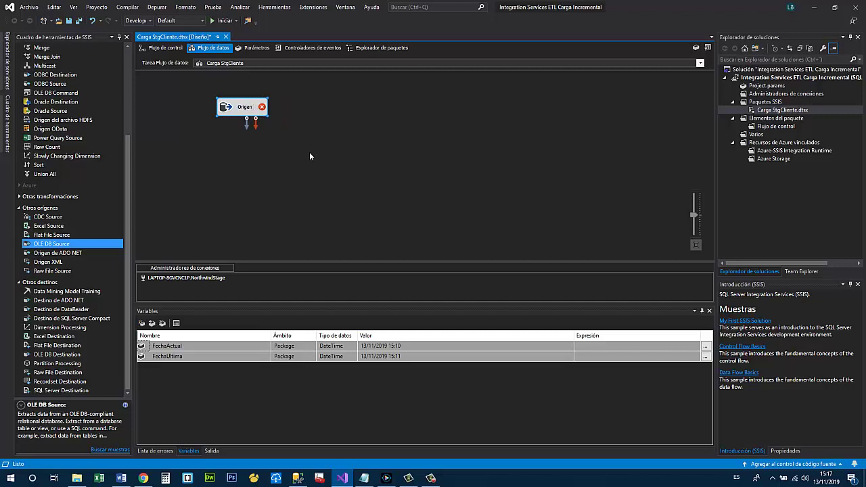
type("Cust")
key("BackSpace")
type("umers")
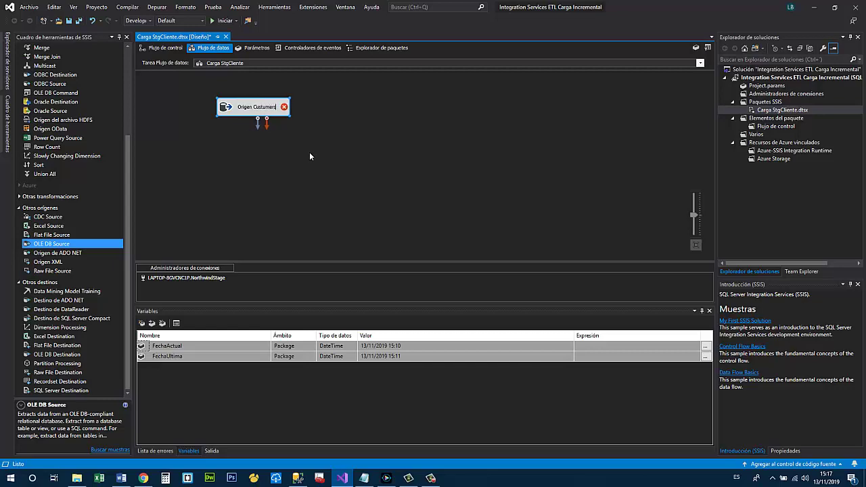
- Check the Customers table's spelling in Management Studio and correct the source's name to Origen Customers
key("alt+Tab")
key("alt+Tab")
key("BackSpace")
key("BackSpace")
key("BackSpace")
type("omers")
key("Return")
- Give the Origen Customers source a new connection manager based on the Northwind.root data connection and set its data access mode to Comando SQL
double_click(251, 106)
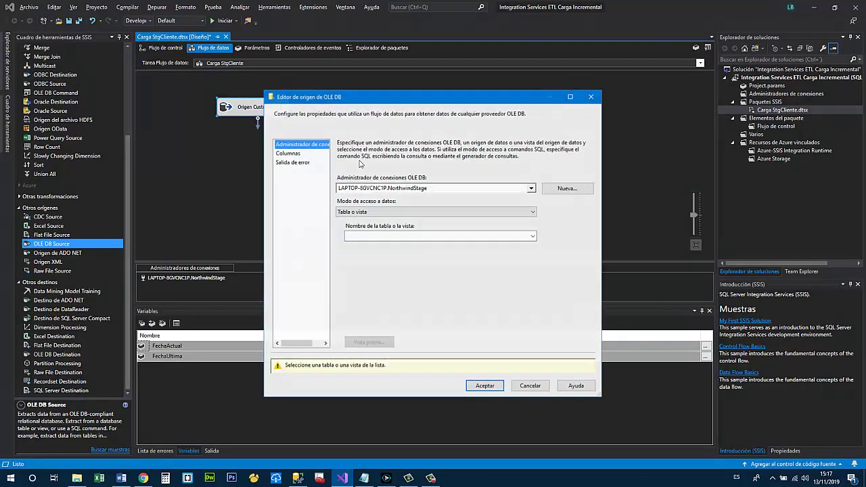
left_click(532, 189)
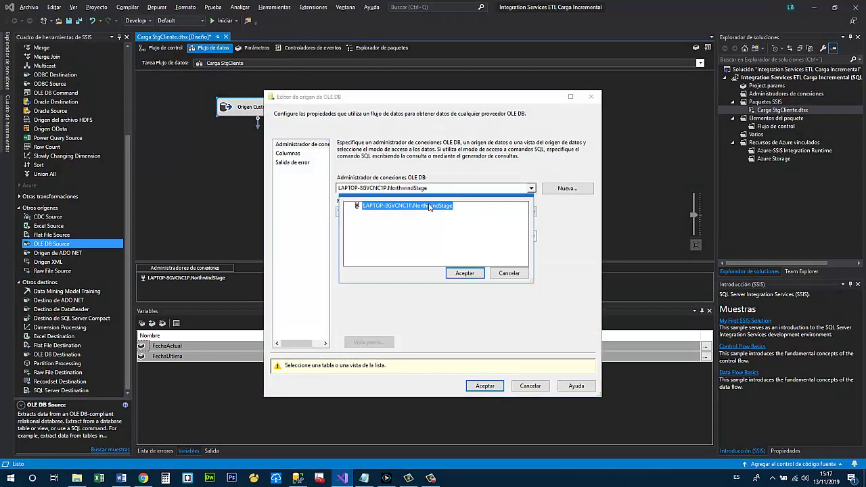
left_click(507, 272)
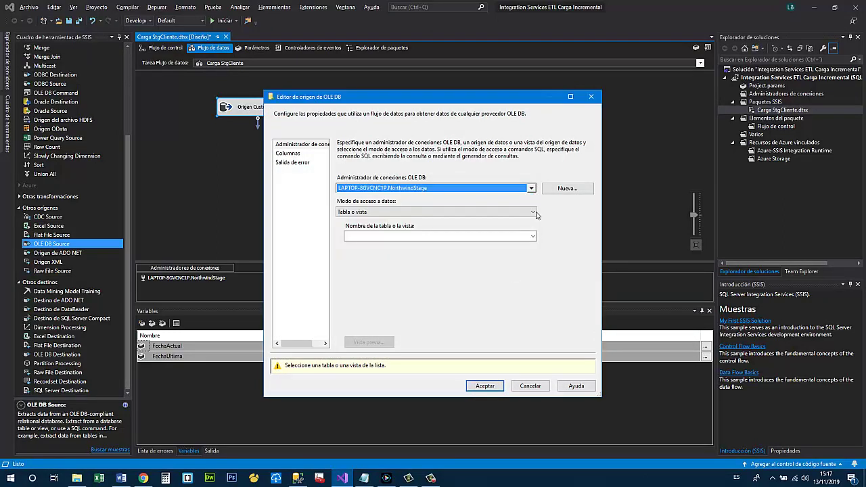
left_click(567, 188)
left_click(365, 213)
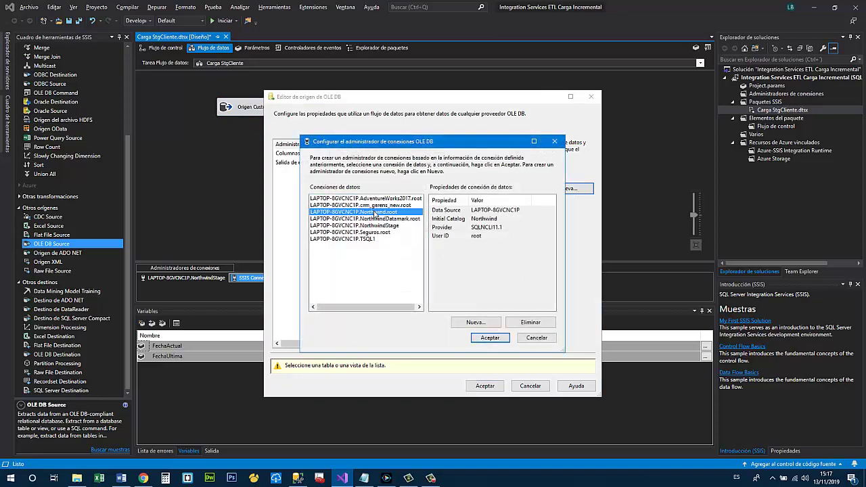
left_click(443, 336)
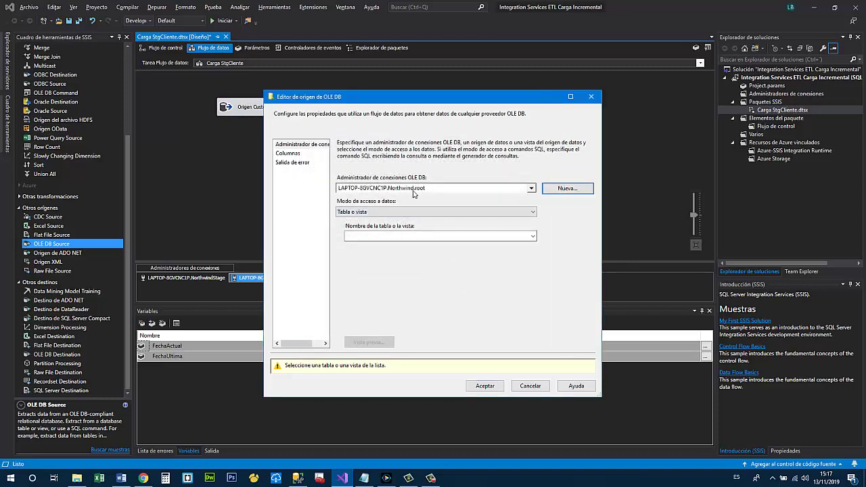
left_click(437, 212)
left_click(384, 238)
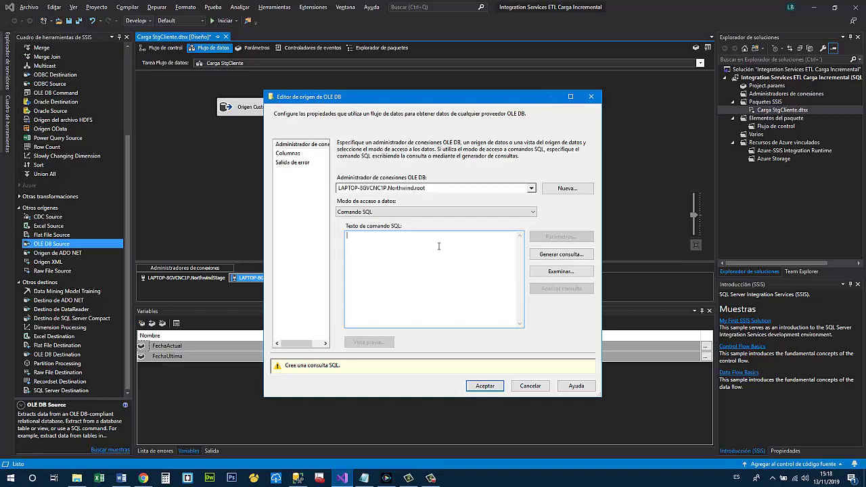
- Script Northwind's dbo.Customers table as a SELECT in Management Studio and copy the statement into the Origen Customers source's SQL command text
key("alt+Tab")
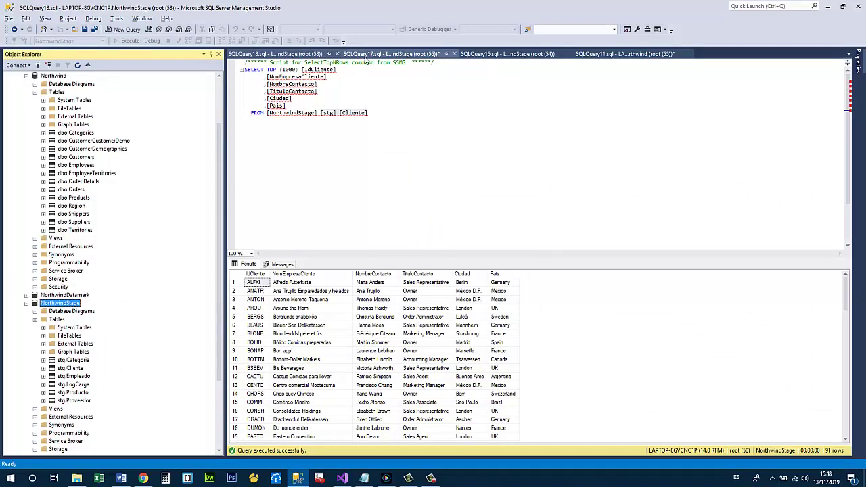
left_click(391, 53)
left_click(507, 53)
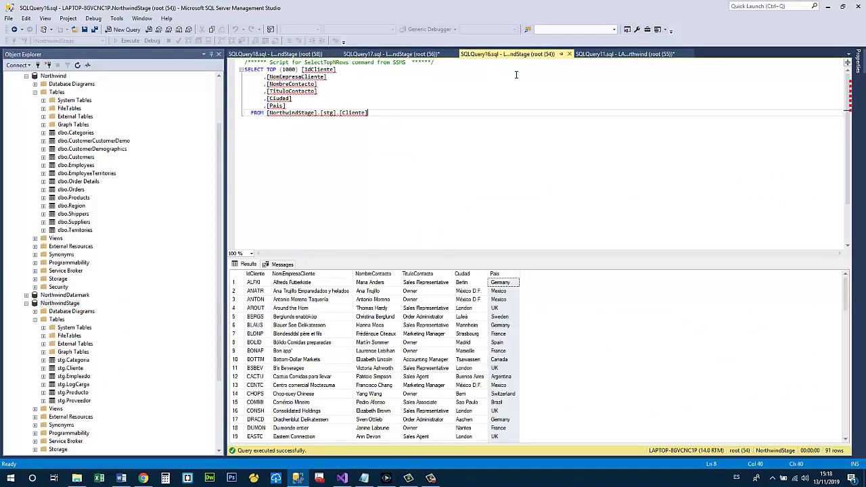
left_click(613, 58)
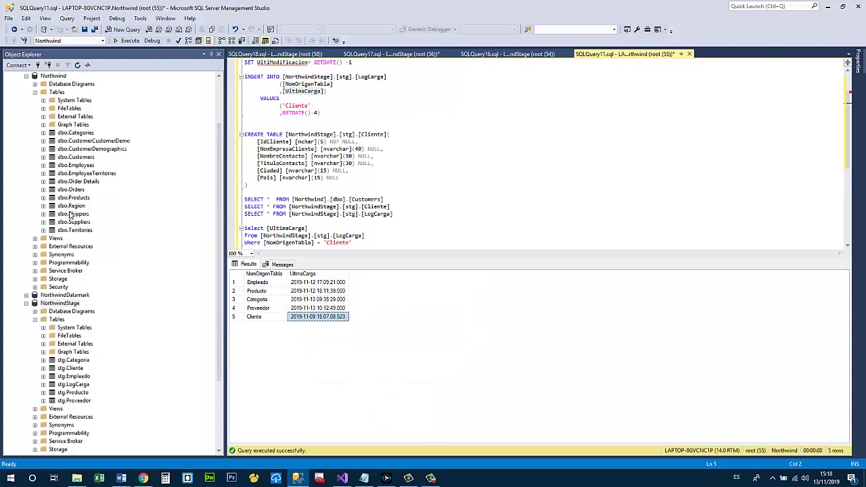
left_click(74, 198)
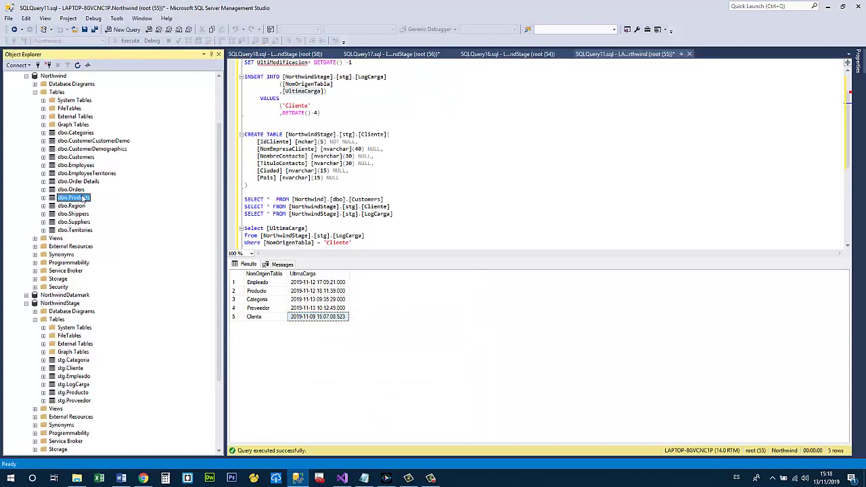
left_click(81, 157)
right_click(81, 158)
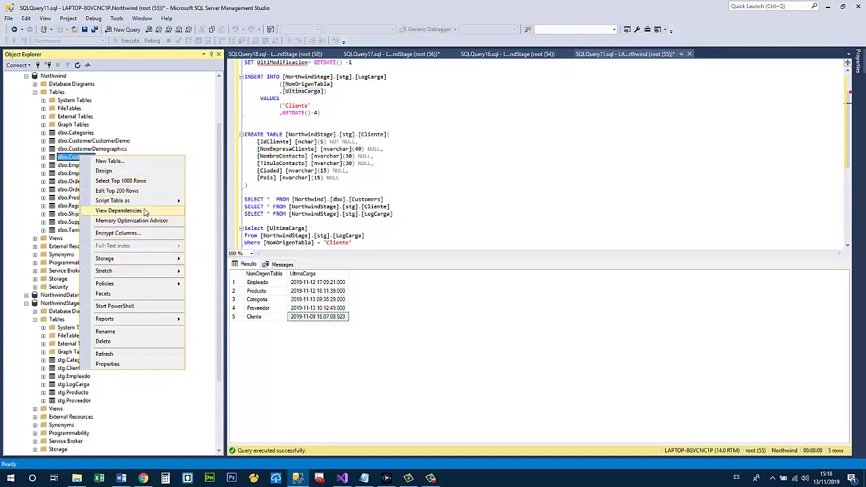
mouse_move(149, 201)
mouse_move(223, 243)
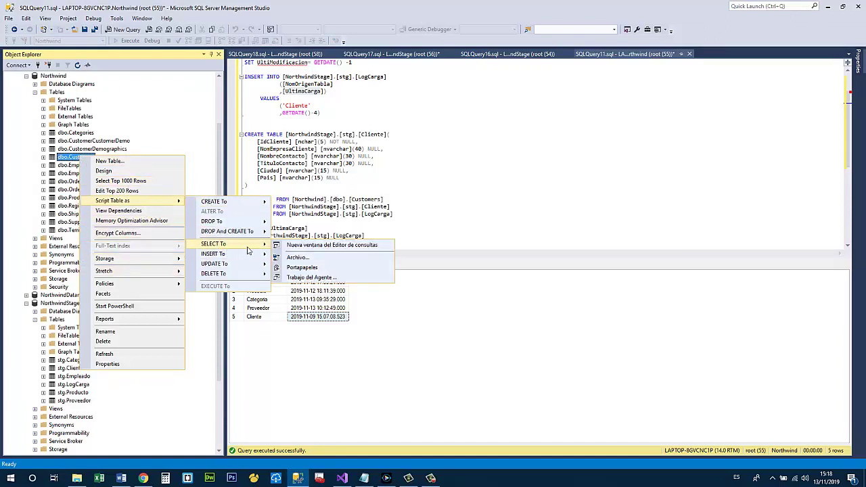
left_click(331, 245)
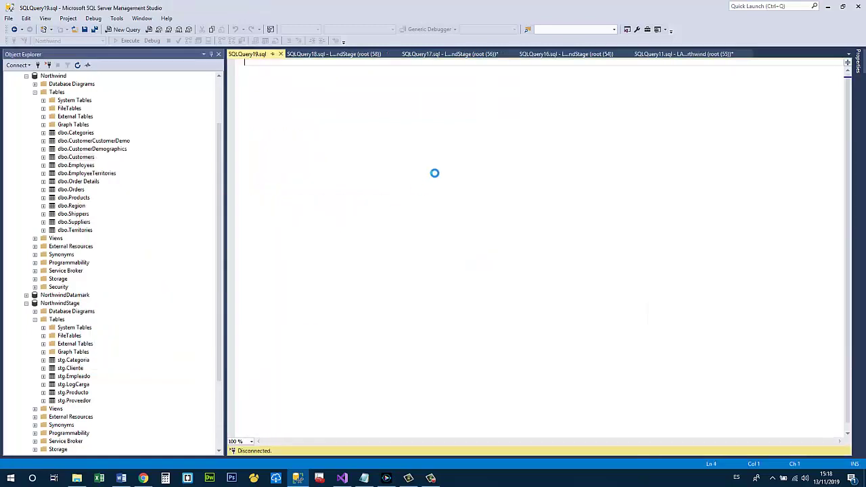
left_click_drag(326, 166, 245, 84)
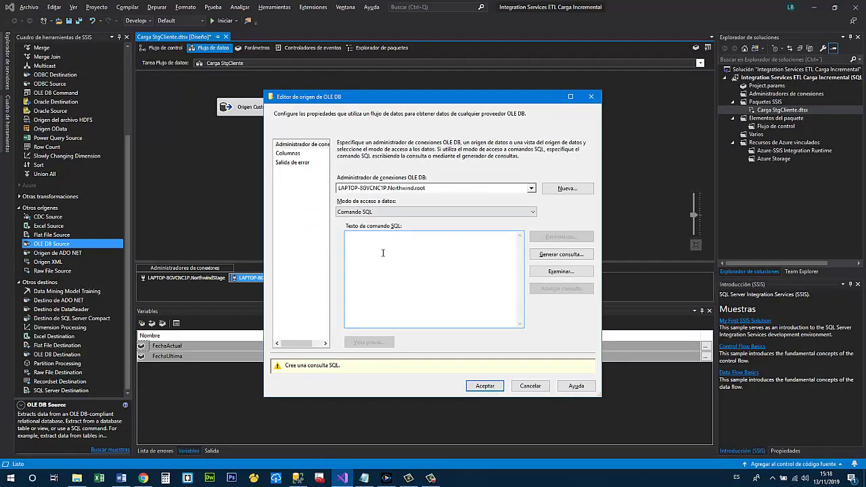
left_click(405, 236)
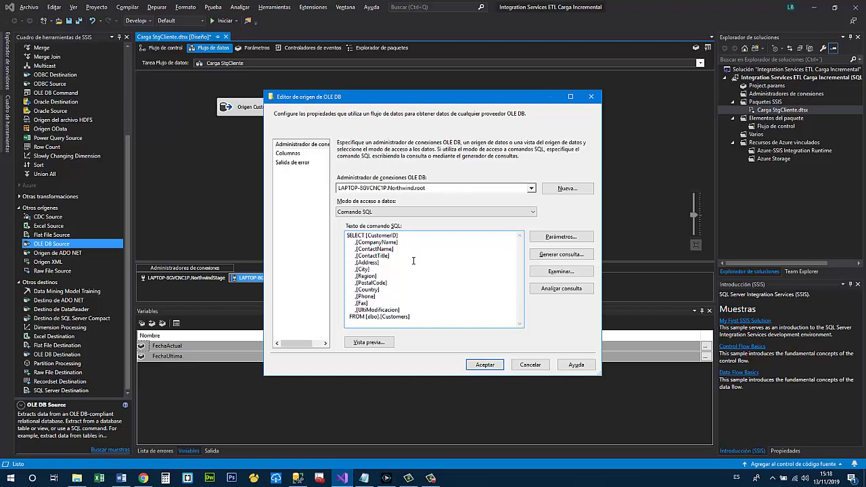
- Remove the Address, Region, PostalCode, Phone and Fax columns from the Origen Customers source's SQL SELECT statement
left_click_drag(353, 262, 386, 266)
key("Delete")
key("BackSpace")
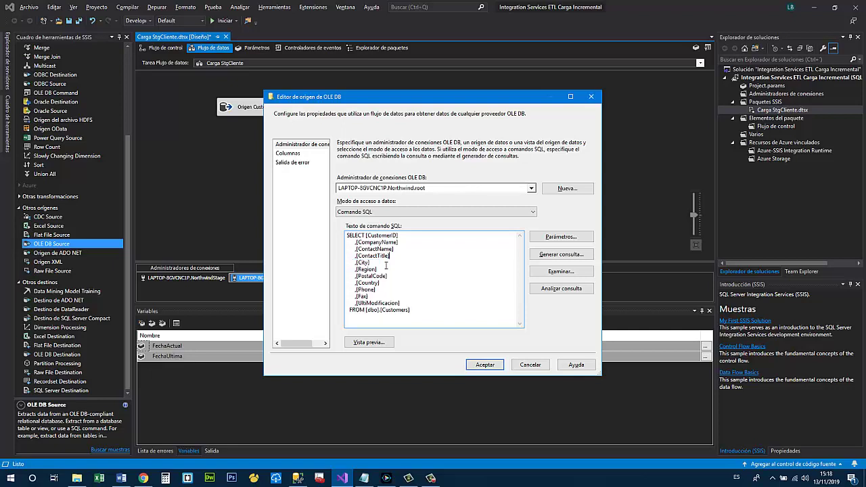
left_click_drag(354, 269, 391, 285)
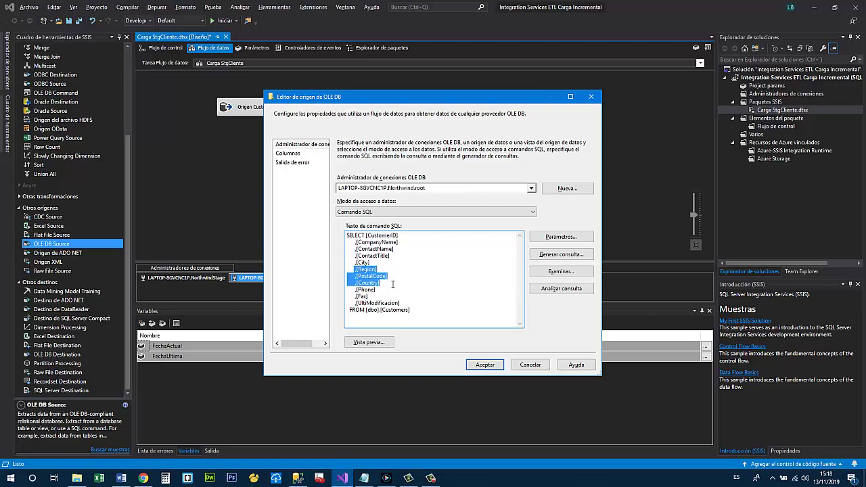
key("shift+Up")
key("shift+End")
key("Delete")
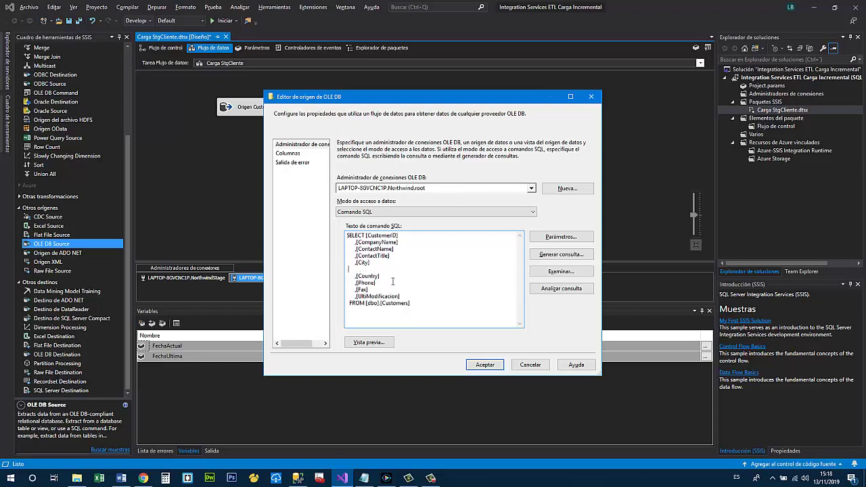
key("BackSpace")
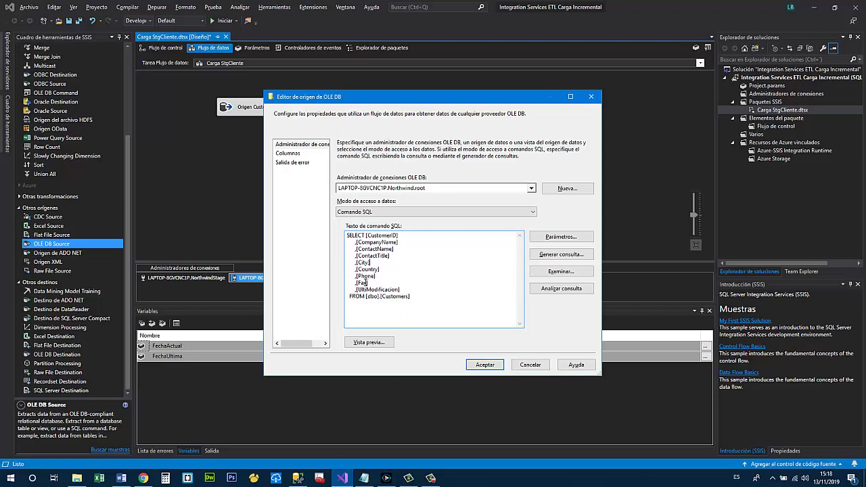
left_click_drag(351, 275, 404, 287)
key("Delete")
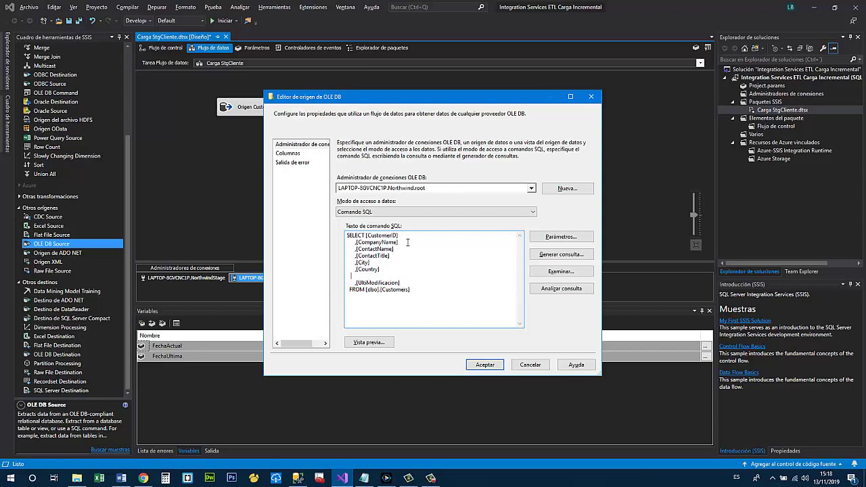
- Join the columns CustomerID through Country onto two lines in the source's SQL command text
key("Delete")
key("Delete")
key("Delete")
key("Delete")
key("Delete")
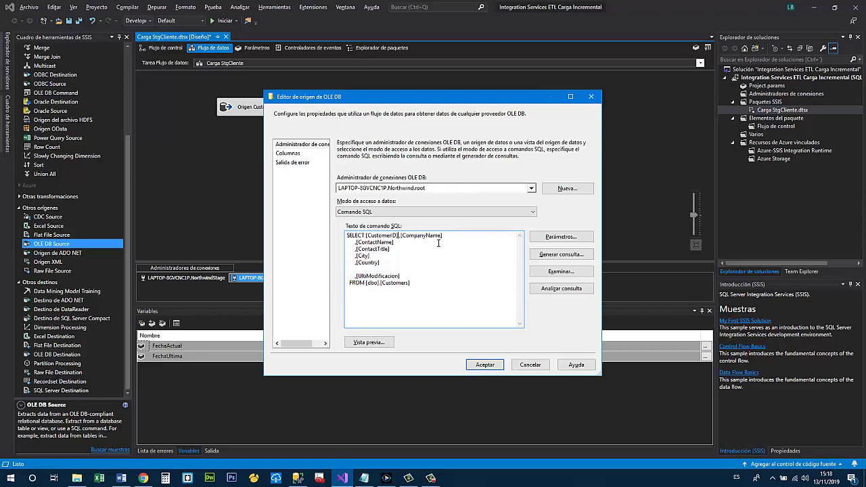
key("Delete")
key("Delete")
key("Delete")
key("Delete")
key("Delete")
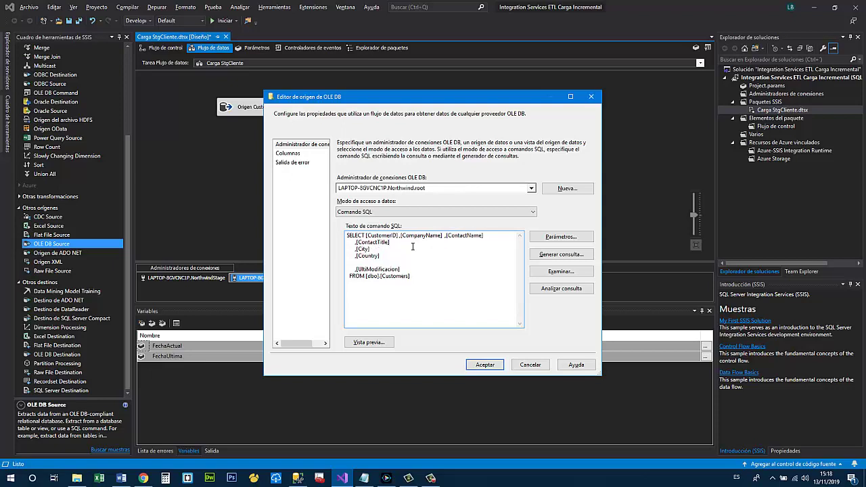
key("Delete")
key("Delete")
key("Delete")
key("Delete")
key("Delete")
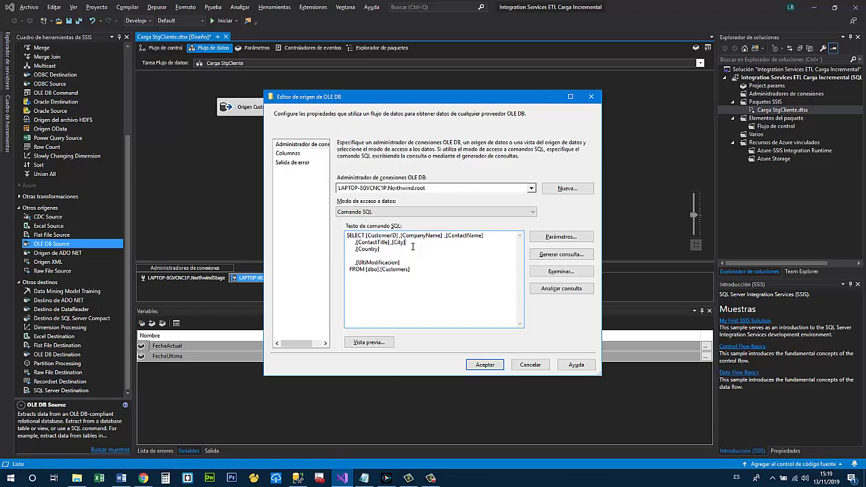
key("Delete")
key("Delete")
key("Delete")
key("Delete")
key("Delete")
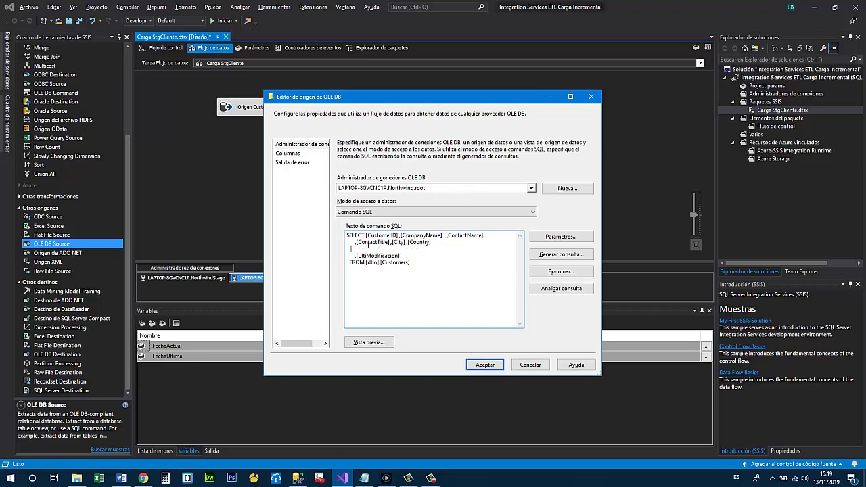
mouse_move(366, 235)
left_mouse_down()
mouse_move(432, 251)
mouse_move(366, 235)
left_mouse_up()
left_click(450, 251)
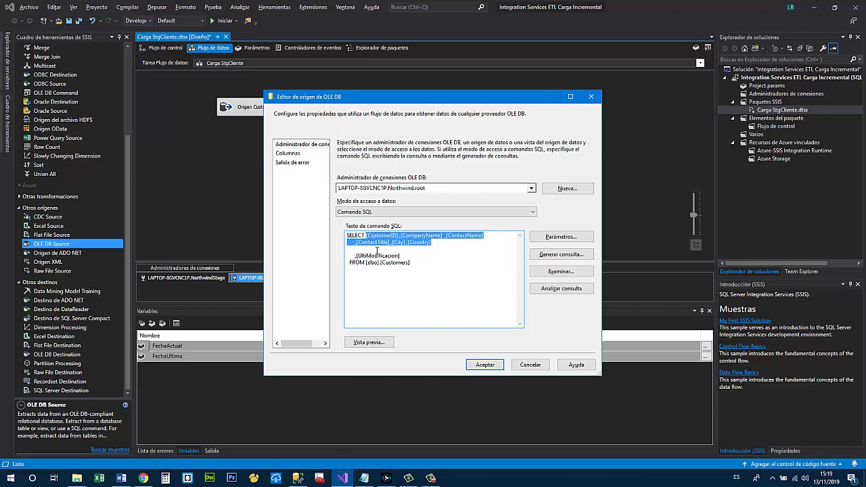
left_click(377, 251)
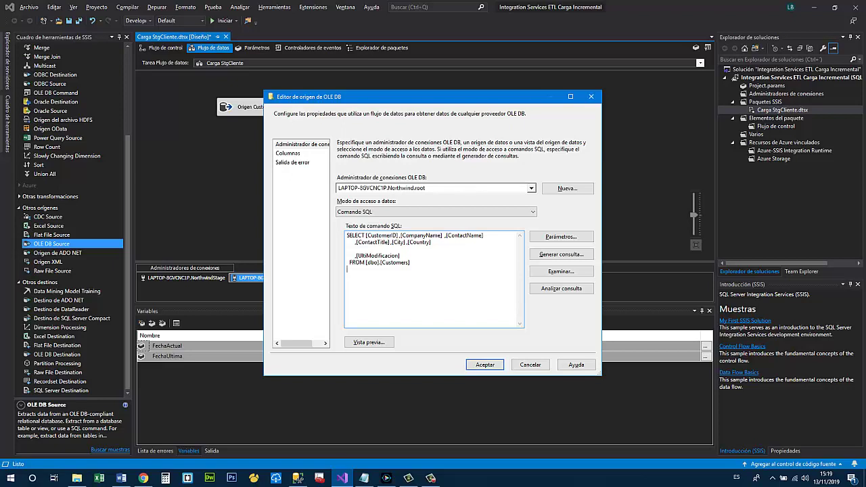
- Move [UltiModificacion] from the column list into a closing filter that reads "Where [UltiModificacion] betbween ? and ?"
type("Where")
left_click_drag(401, 256, 356, 256)
key("ctrl+c")
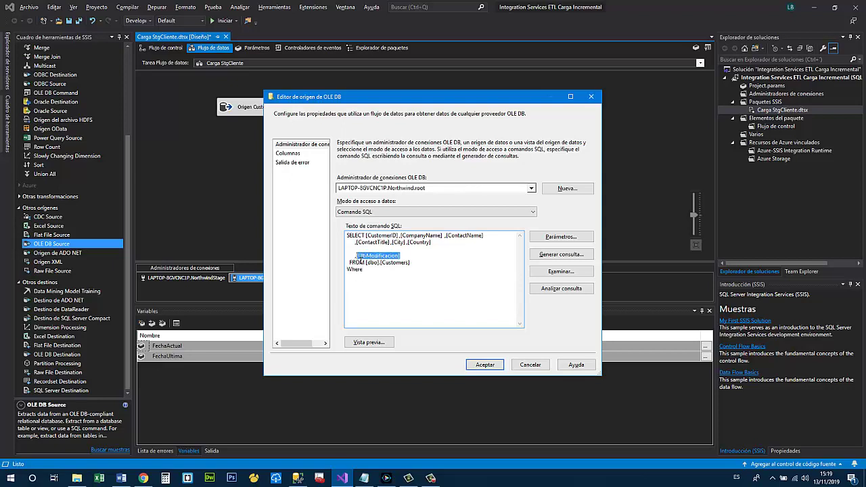
key("BackSpace")
key("BackSpace")
key("BackSpace")
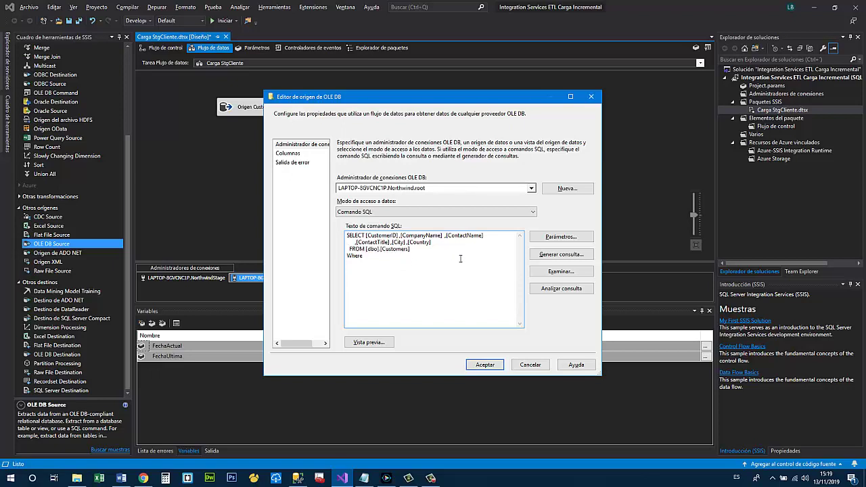
key("ctrl+v")
type("betbween ? and")
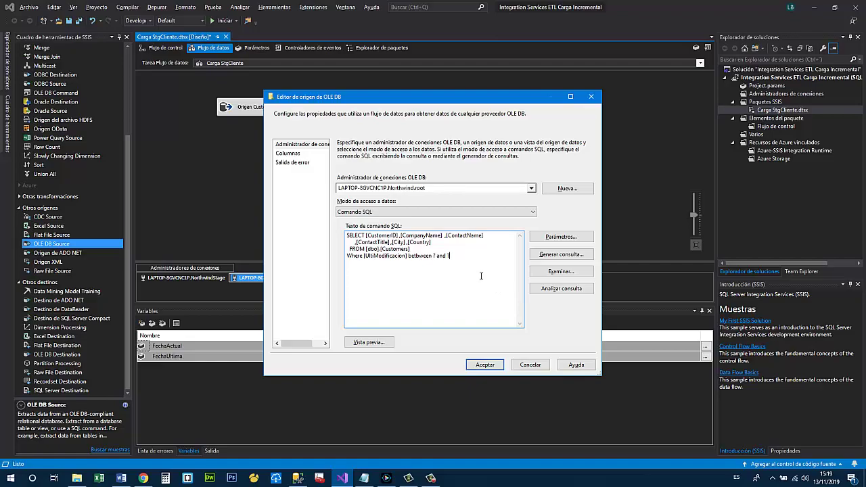
- Switch to Management Studio and look through the open queries for the one that selects from Customers, Cliente and LogCarga
key("alt+Tab")
key("alt+Tab")
key("alt+Tab")
key("alt+Tab")
key("alt+Tab")
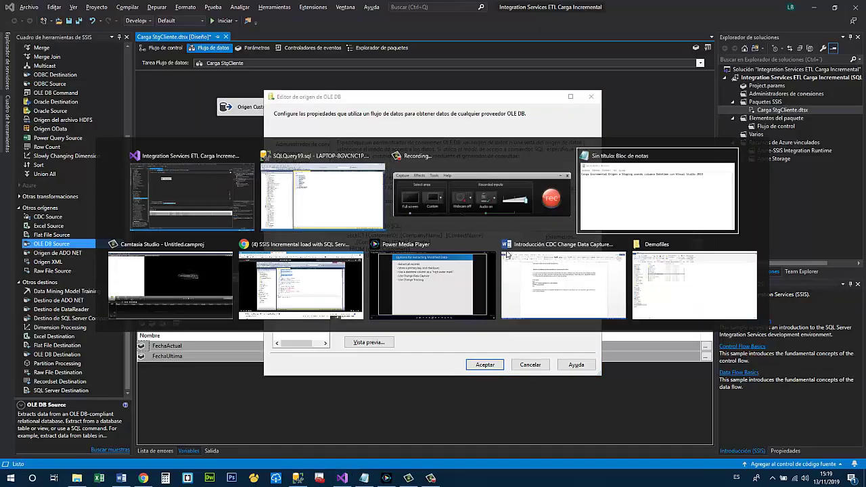
key("alt+Tab")
key("alt+Tab")
key("alt+Tab")
key("alt+Tab")
key("alt+Tab")
key("alt+Tab")
key("alt+Tab")
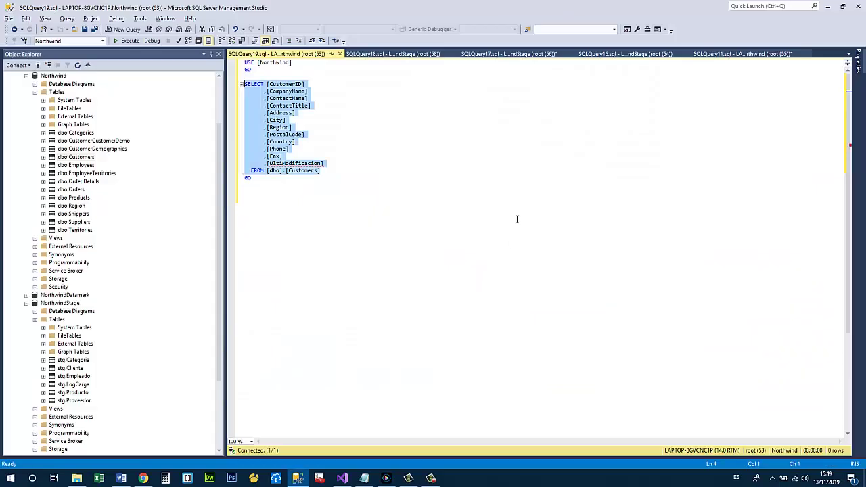
key("Right")
left_click(696, 55)
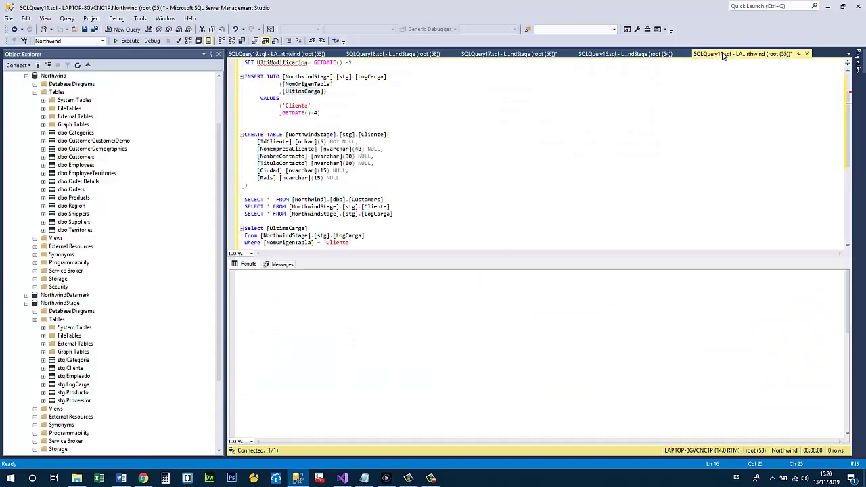
left_click(386, 55)
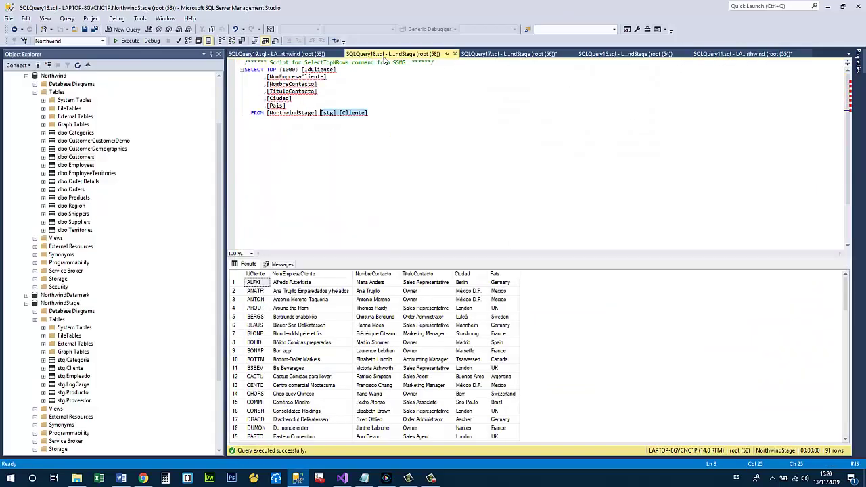
left_click(469, 54)
left_click(405, 54)
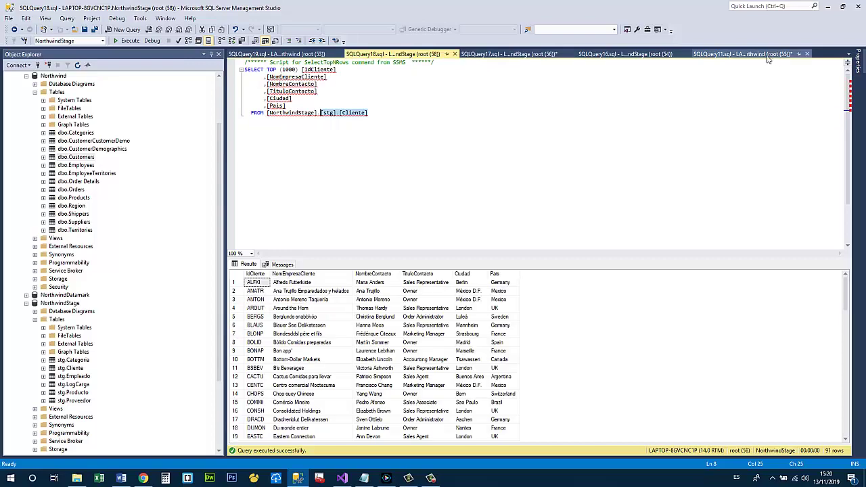
left_click(629, 54)
left_click(733, 56)
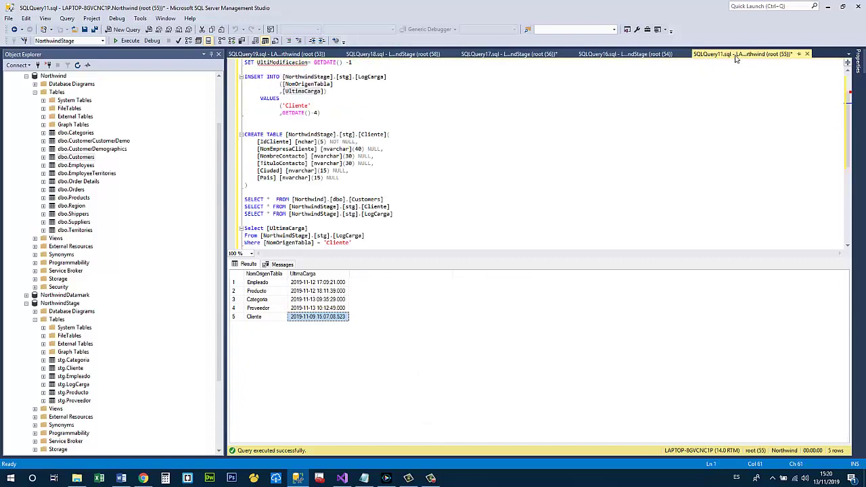
left_click(277, 54)
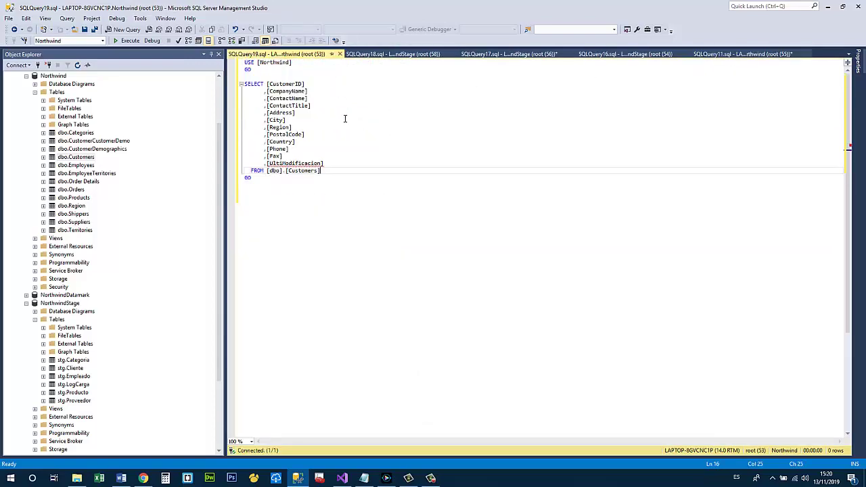
left_click(399, 54)
left_click(486, 54)
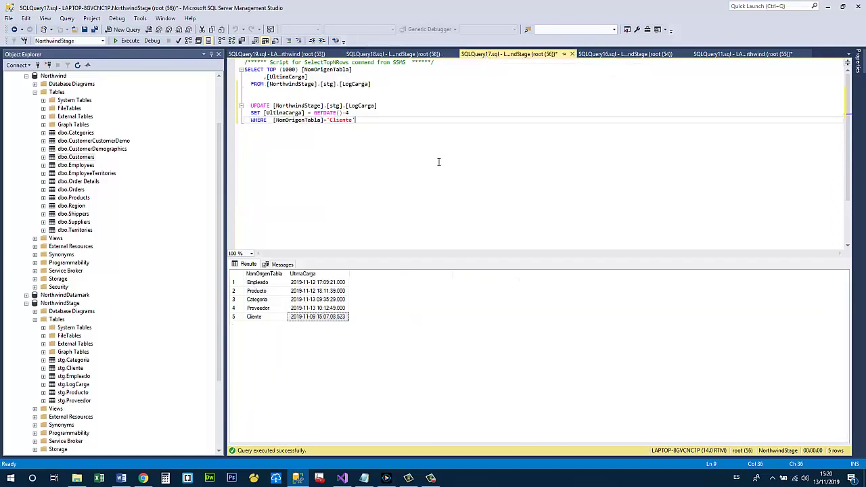
left_click(622, 56)
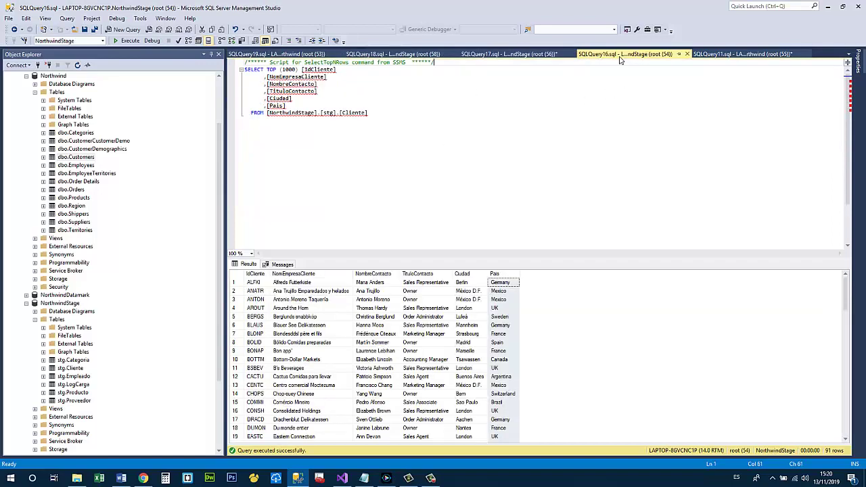
left_click(722, 55)
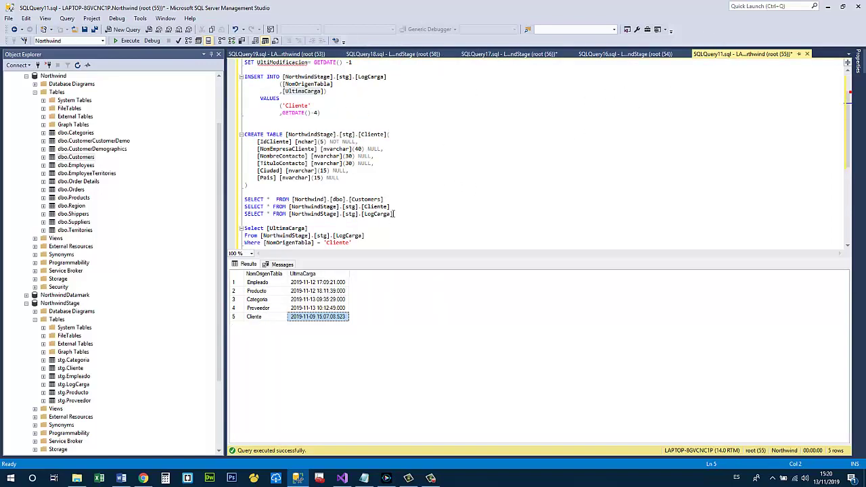
- Run the SELECT on Northwind.dbo.Customers and examine the dates in its UltiModificacion column
left_click_drag(384, 199, 244, 199)
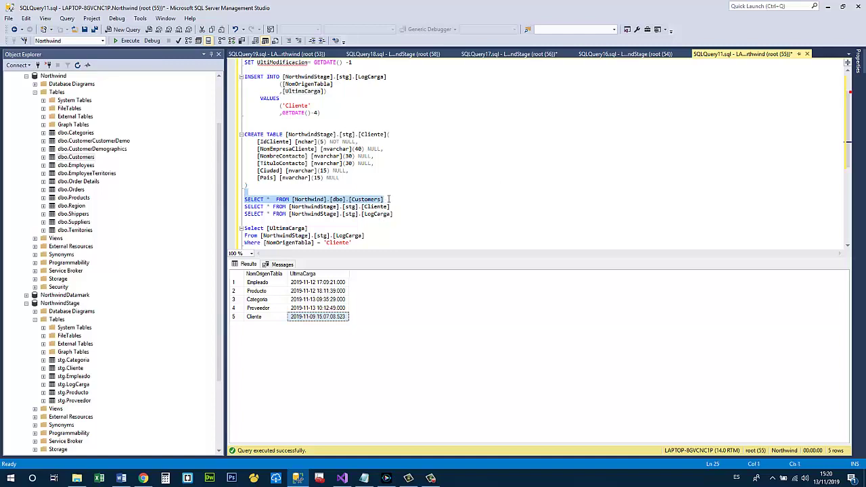
left_click(122, 42)
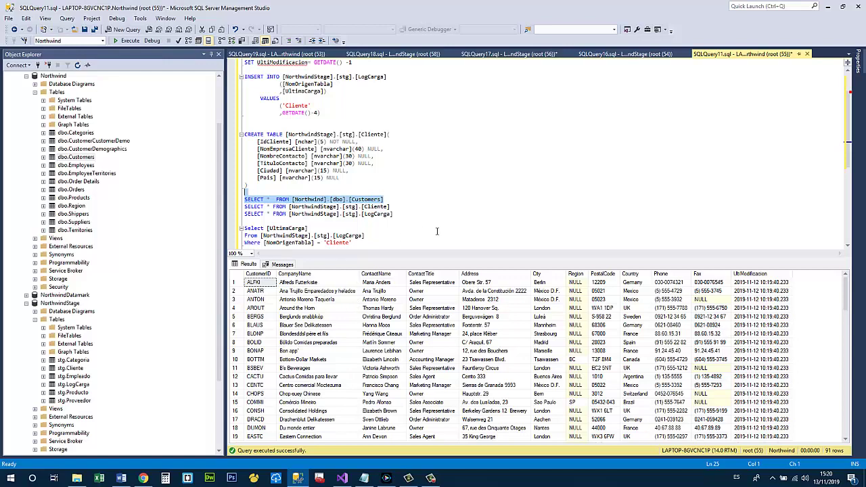
scroll(338, 203, "up", 1)
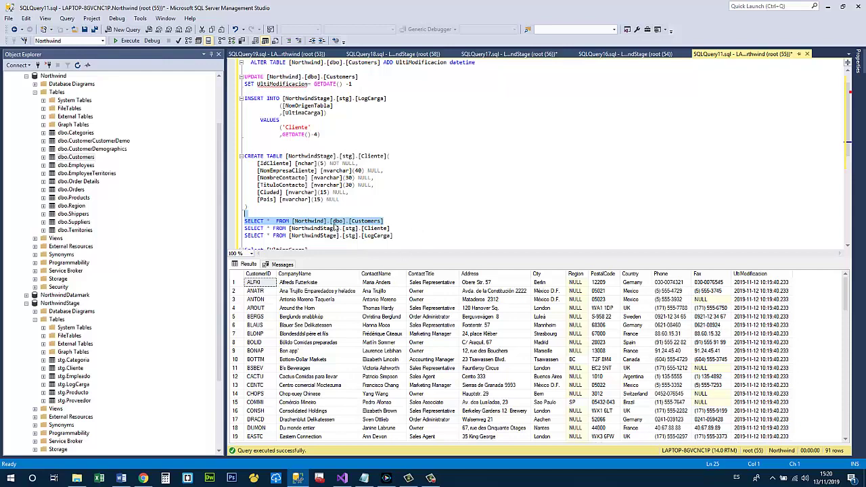
left_click(297, 222)
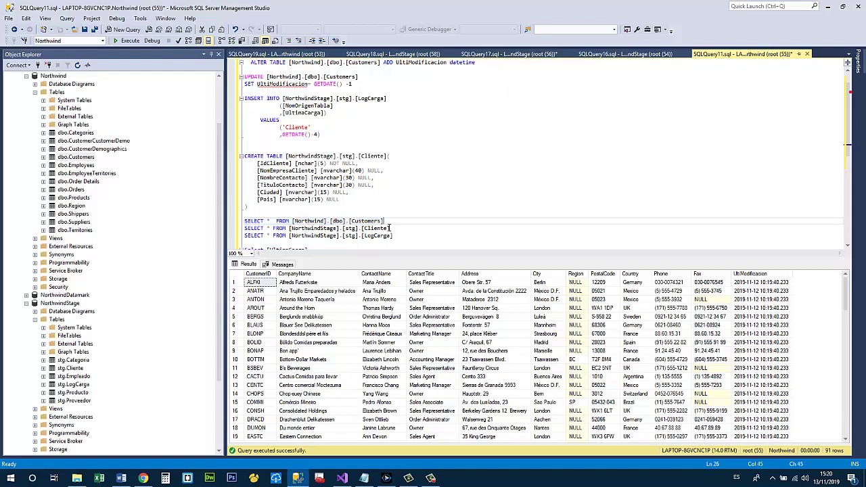
left_click_drag(384, 222, 349, 222)
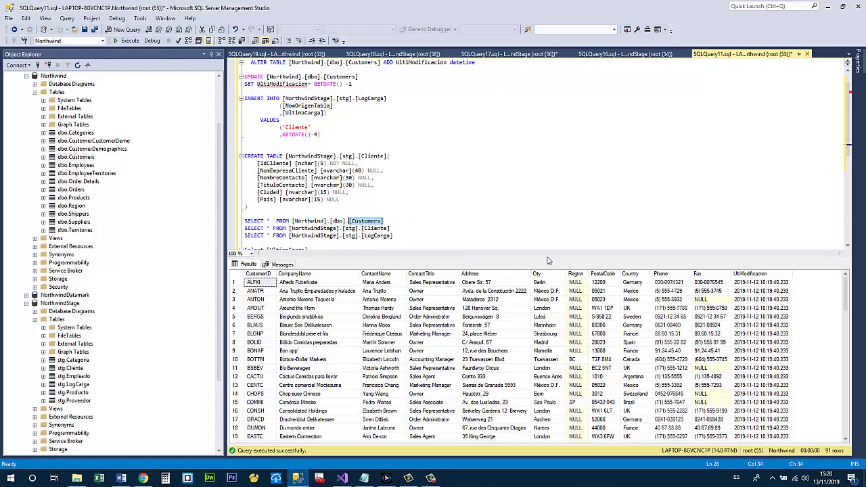
left_click(763, 274)
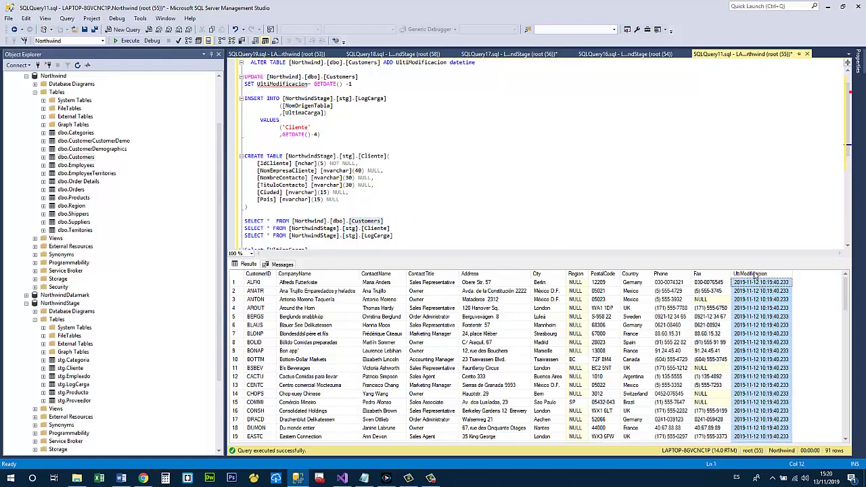
left_click(478, 203)
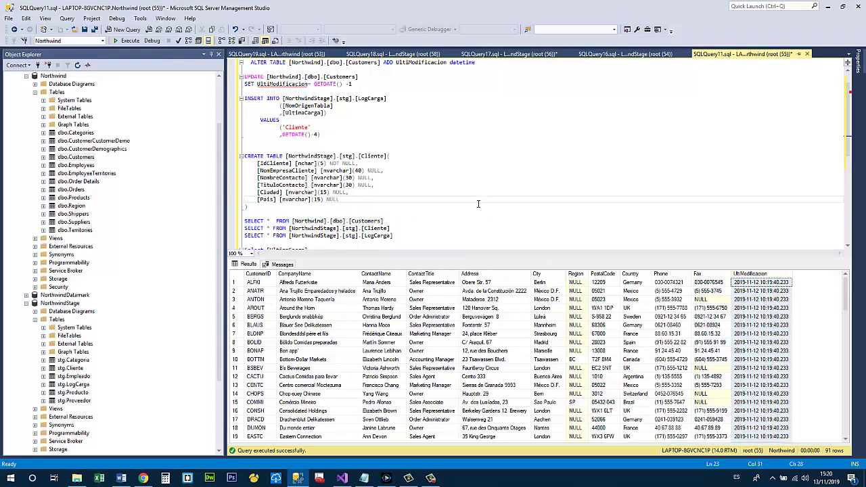
- Review the source's Where parameters in Visual Studio, and run the LogCarga SELECT in Management Studio to examine Cliente's UltimaCarga date
key("alt+Tab")
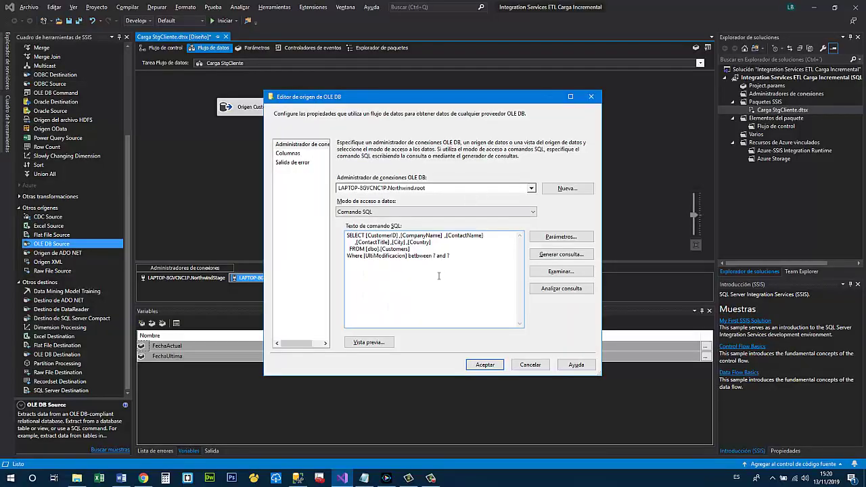
type("?")
key("alt+Tab")
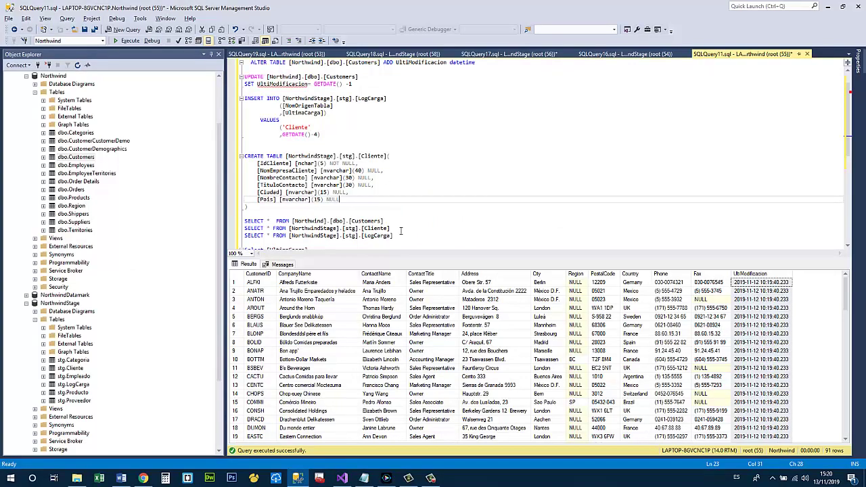
left_click_drag(400, 239, 396, 230)
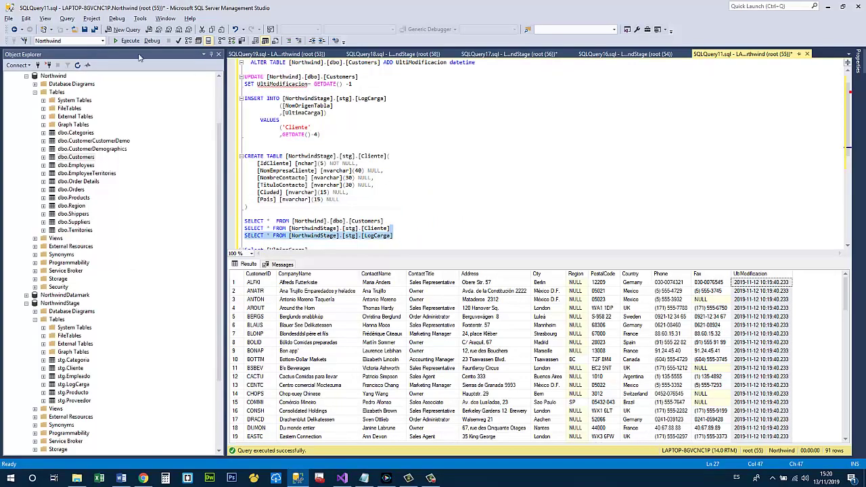
left_click(127, 40)
left_click(302, 318)
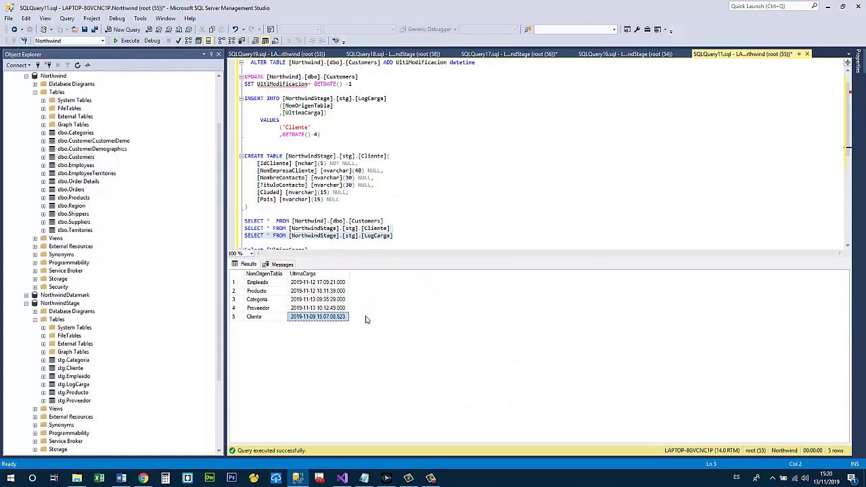
- Run the SELECT on Northwind.dbo.Customers again and check the dates in its UltiModificacion column
left_click(395, 229)
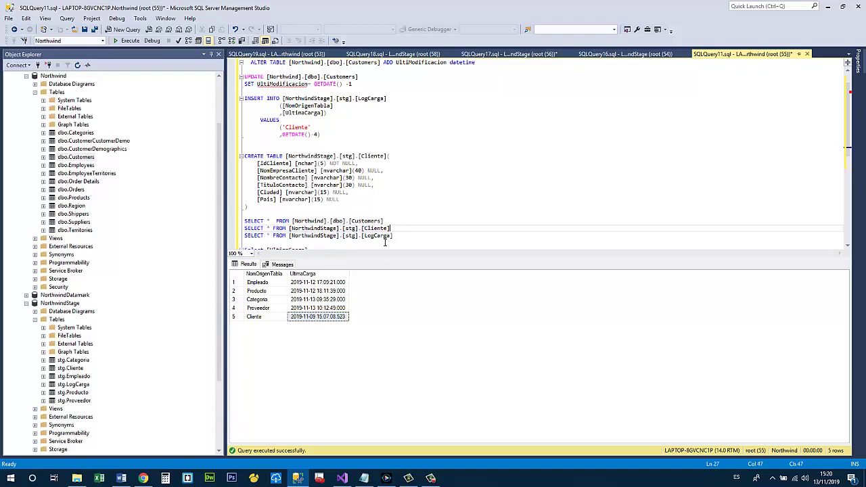
left_click(422, 221, "shift")
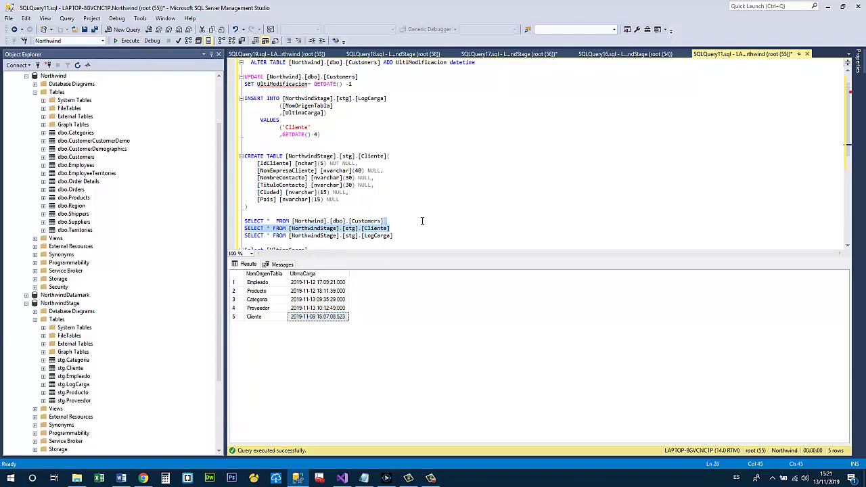
left_click(422, 221)
key("shift+Up")
key("F5")
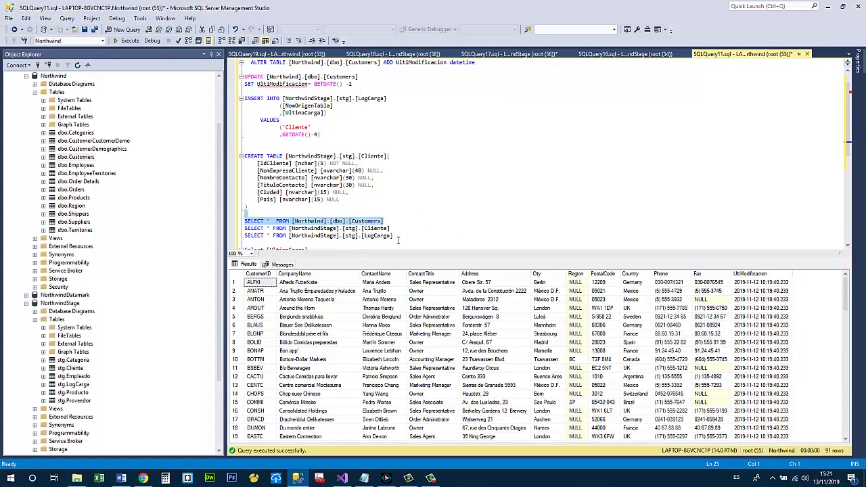
- Return to Visual Studio and review the two ? placeholders in the source query's Where filter
key("alt+Tab")
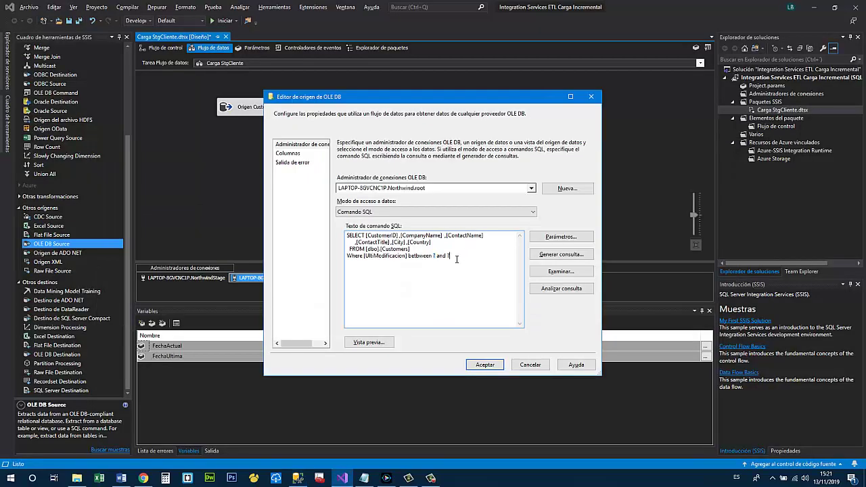
double_click(434, 257)
left_click_drag(452, 260, 434, 262)
left_click(446, 273)
double_click(436, 257)
left_click(451, 260)
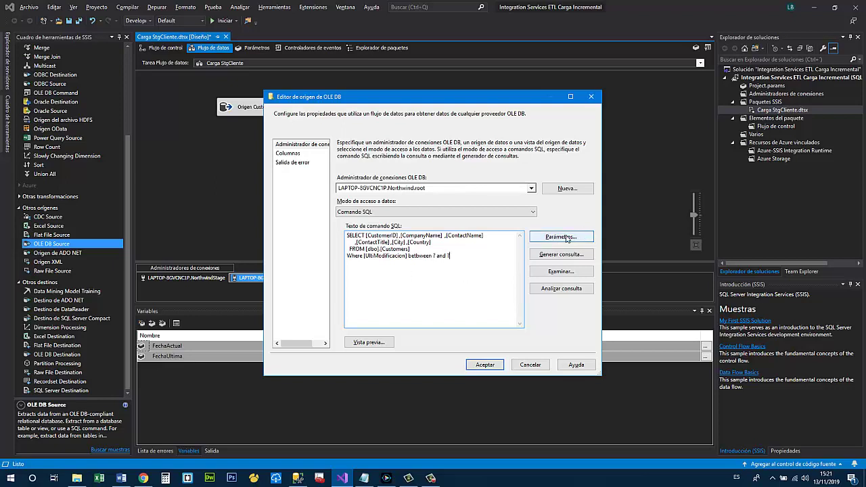
- Try to open the source query's parameters, and correct "betbween" to "between" in its Where filter
left_click(564, 237)
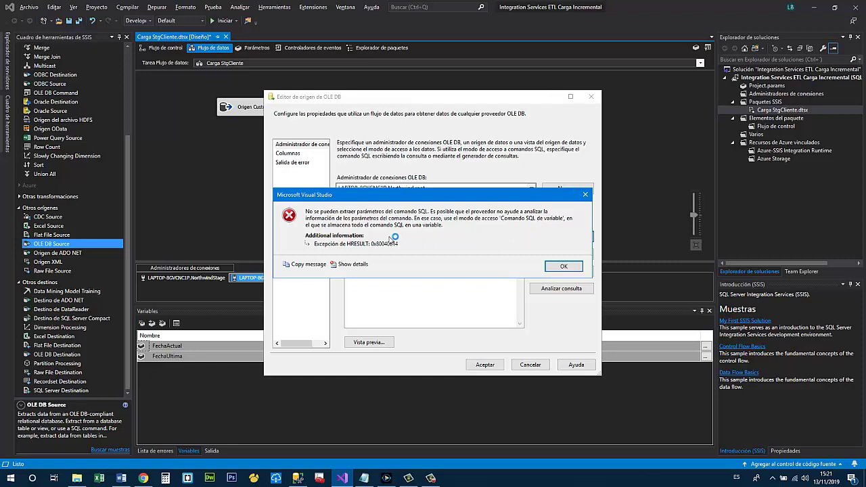
left_click(556, 266)
left_click(456, 292)
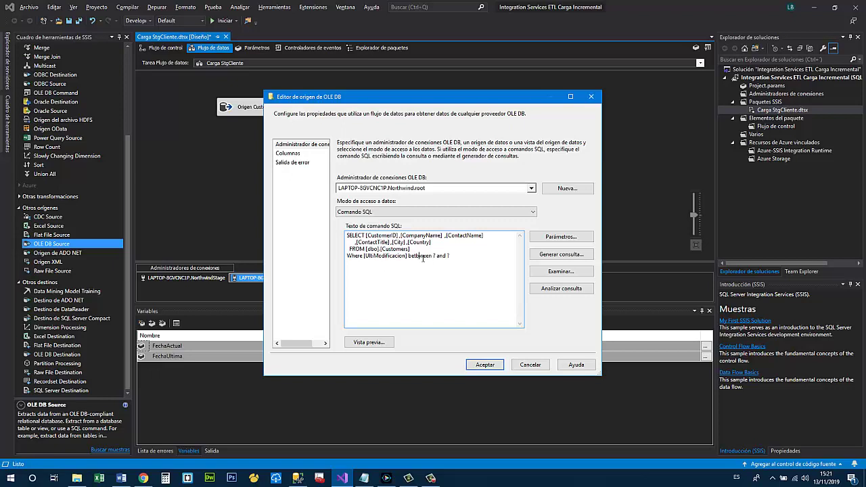
key("Delete")
- Open the source query's parameter assignments and assign the variable User::FechaUltima to Parámetro0
left_click(562, 238)
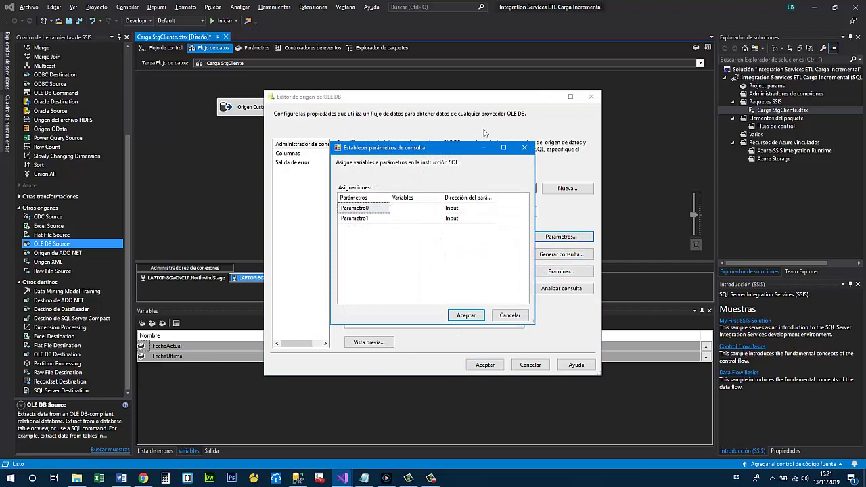
left_click_drag(431, 153, 545, 132)
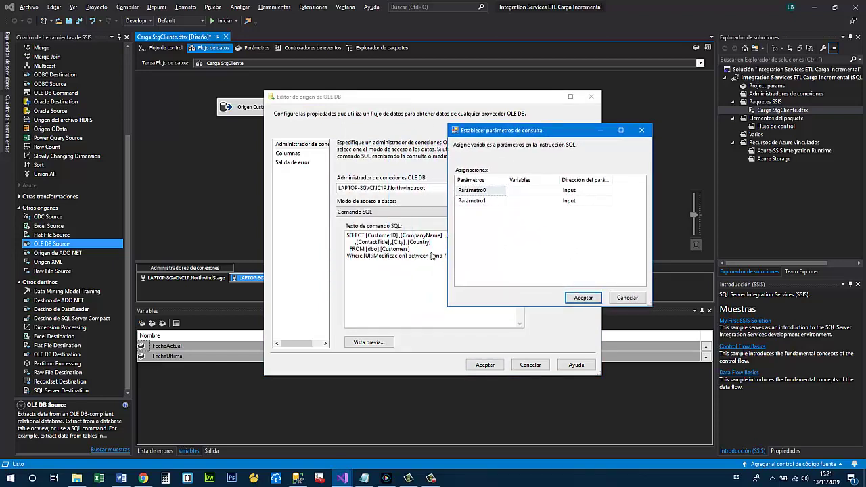
left_click(541, 190)
left_click(555, 190)
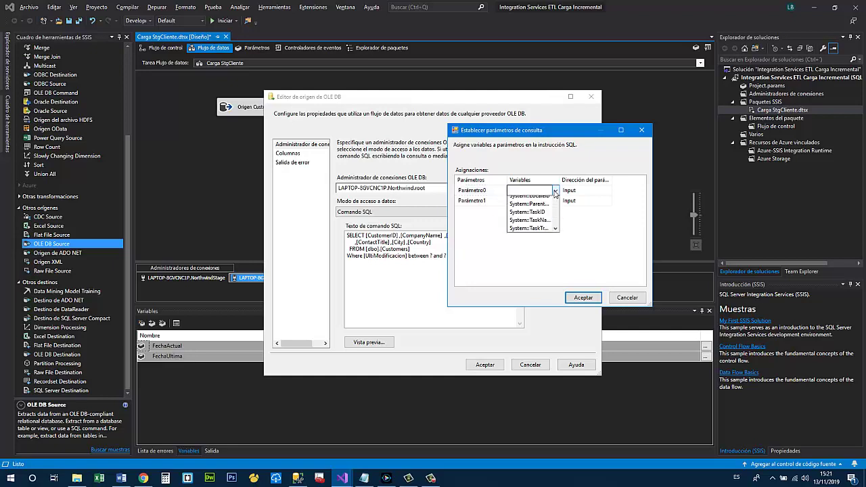
left_click_drag(559, 190, 584, 191)
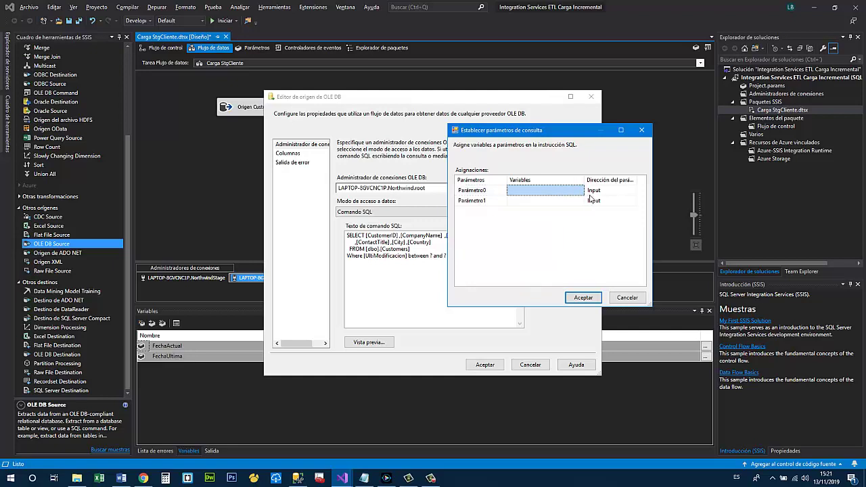
left_click(579, 190)
left_click(579, 190)
scroll(541, 230, "down", 4)
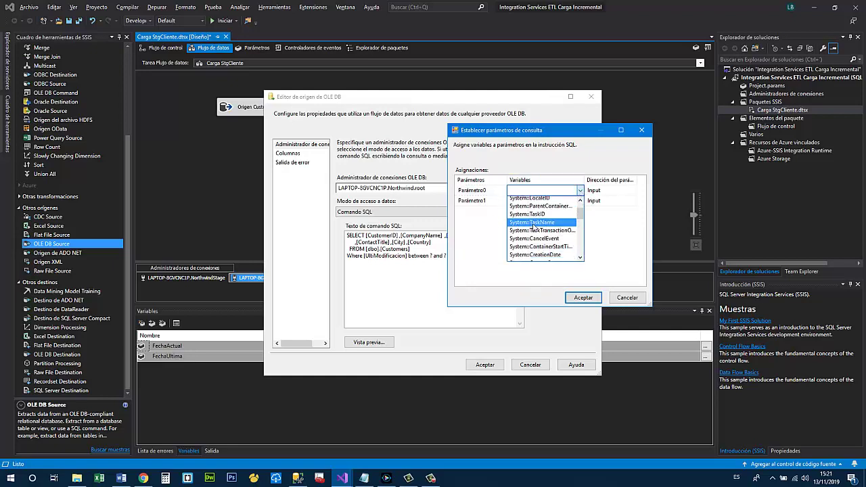
scroll(536, 234, "down", 2)
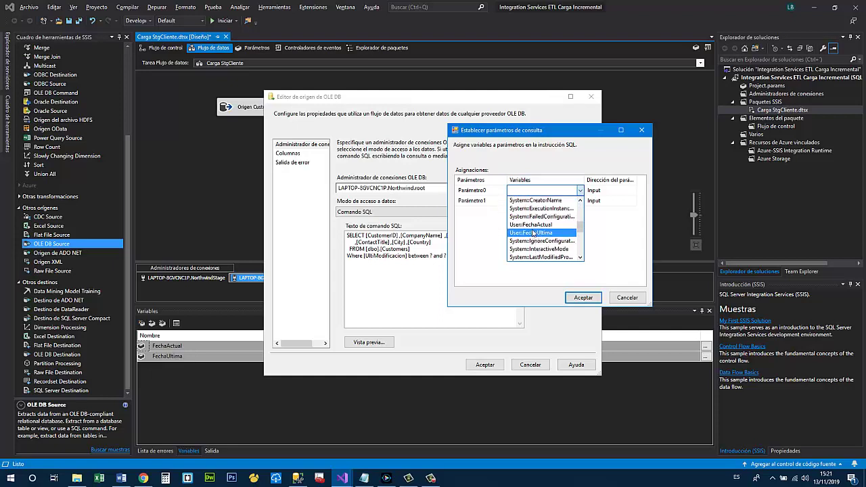
left_click(541, 233)
- Assign the variable User::FechaActual to Parámetro1 and accept the query parameter assignments
left_click(541, 201)
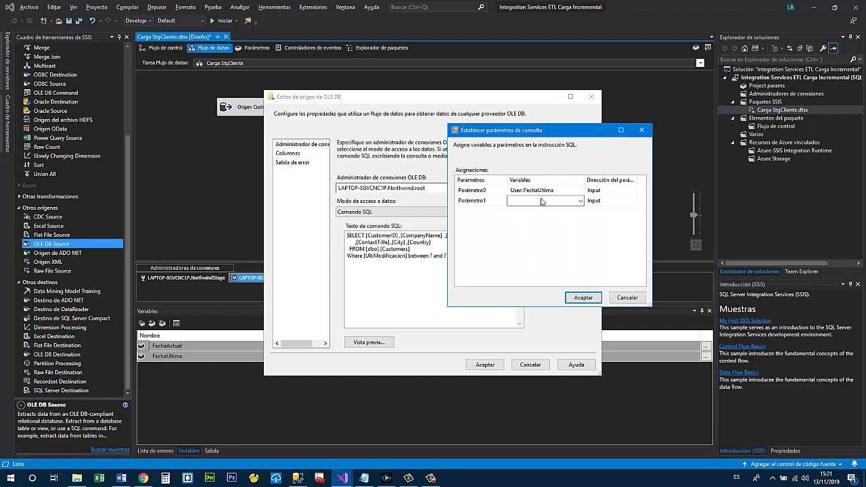
left_click(580, 204)
scroll(557, 242, "down", 3)
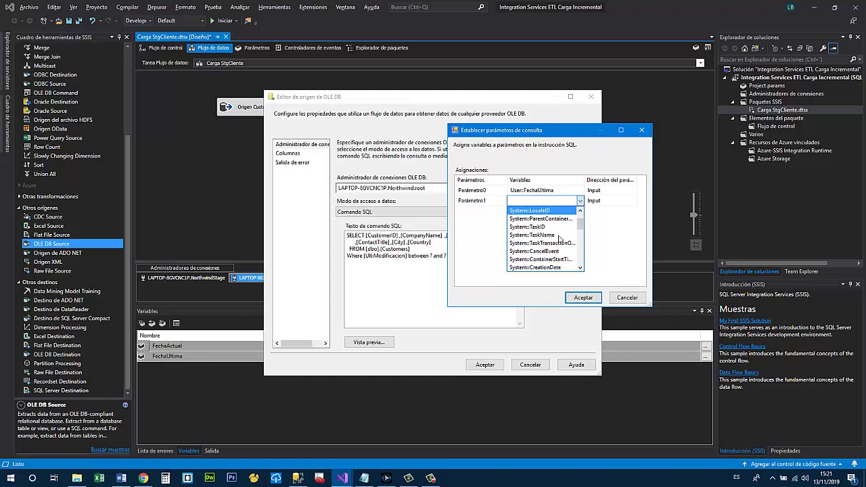
scroll(557, 242, "down", 5)
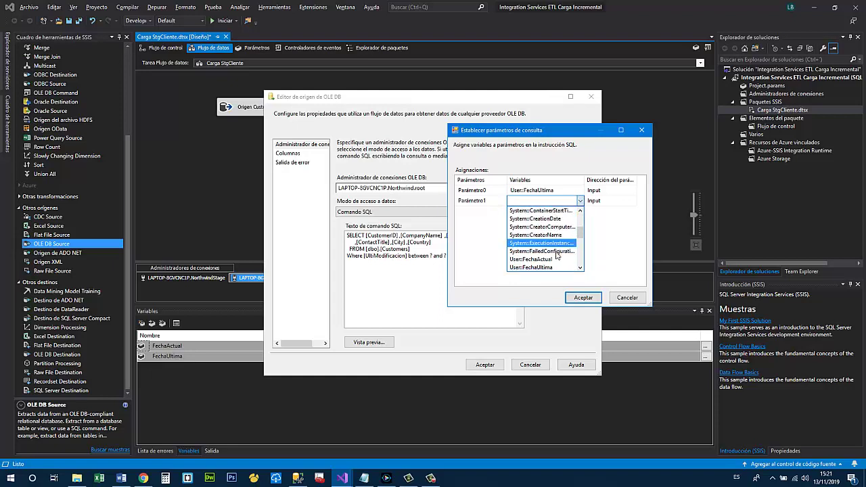
left_click(552, 264)
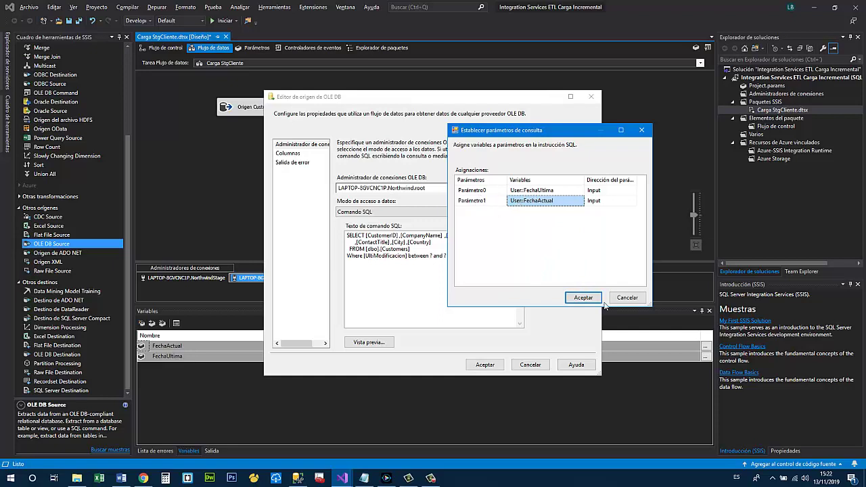
left_click(583, 297)
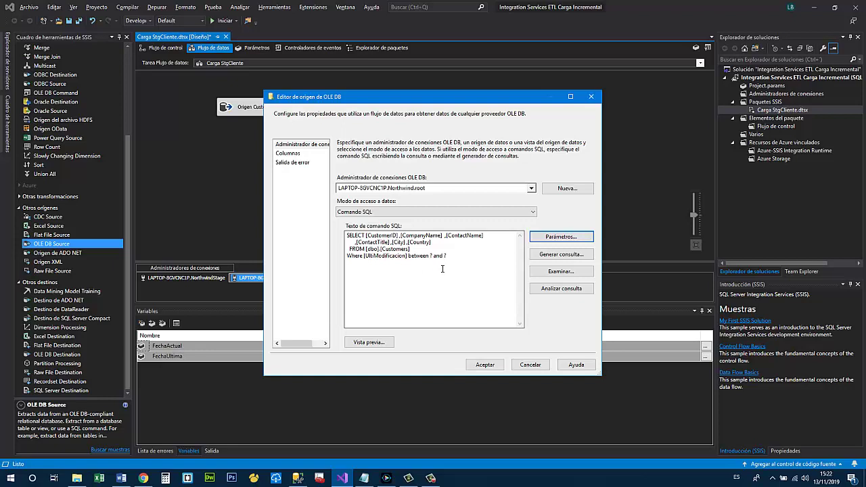
- Review the source's complete SQL command, including the two date placeholders in its Where filter
left_click_drag(460, 263, 347, 232)
left_click(463, 265)
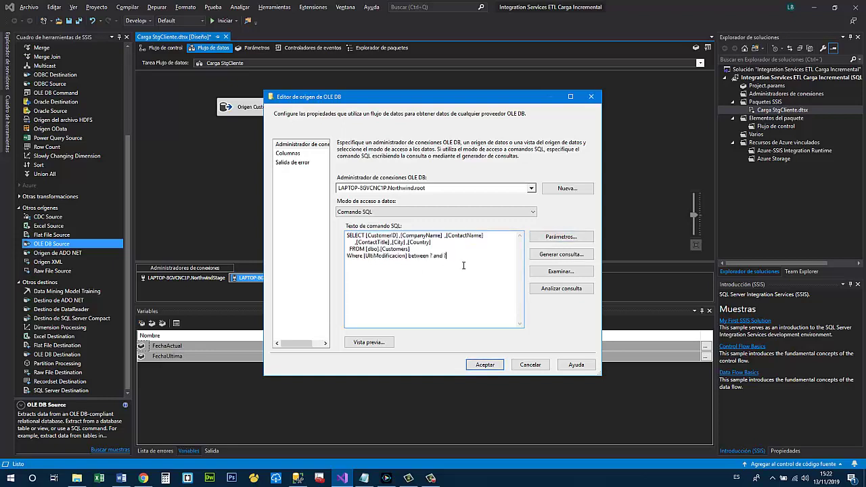
double_click(430, 256)
double_click(447, 256)
left_click_drag(465, 266, 347, 238)
left_click(433, 277)
left_click_drag(342, 97, 378, 89)
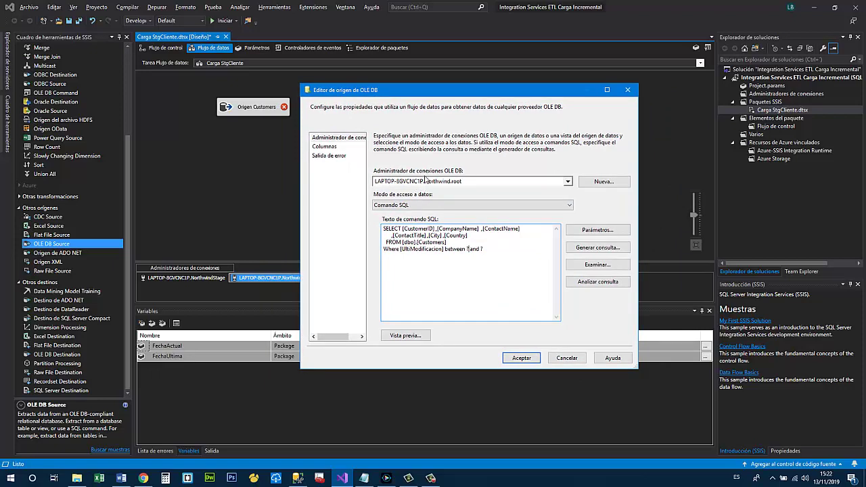
- Check the source's available external columns from CustomerID to Country and accept the Origen Customers configuration
left_click(327, 148)
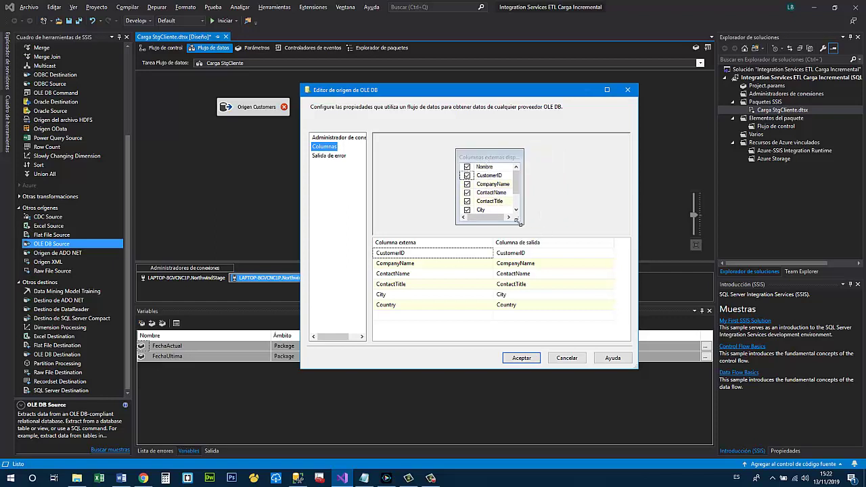
left_click_drag(522, 223, 544, 231)
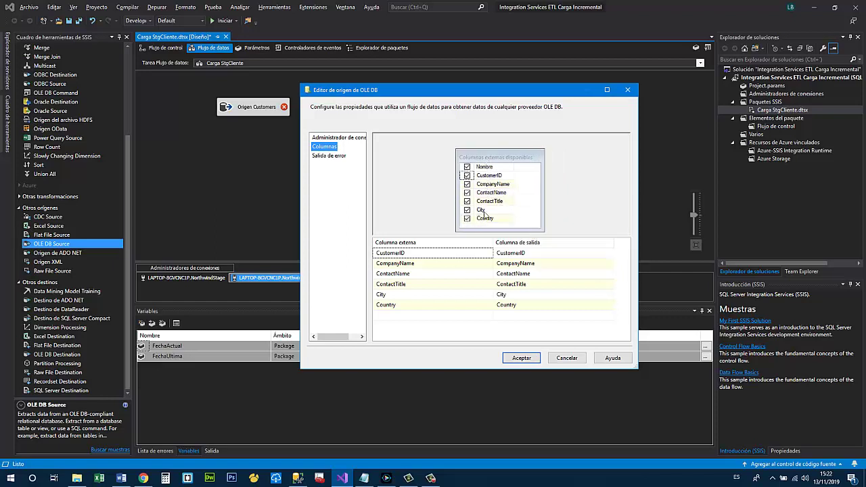
left_click(522, 358)
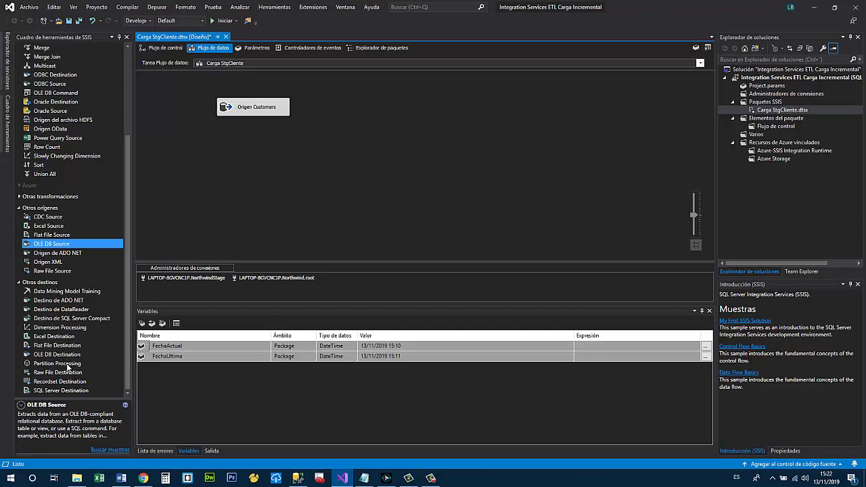
- Add an OLE DB Destination named "Destino StgCliente" beside Origen Customers and connect the source's output to it
left_click_drag(57, 354, 382, 107)
left_click(387, 107)
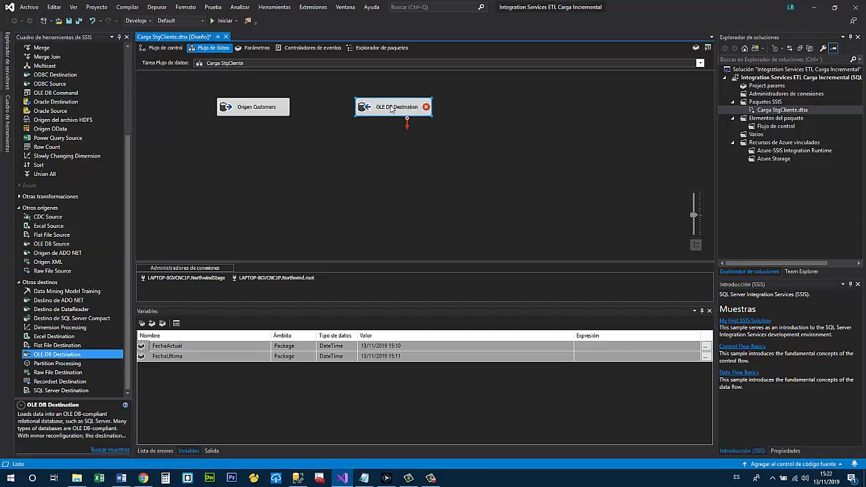
type("Destino")
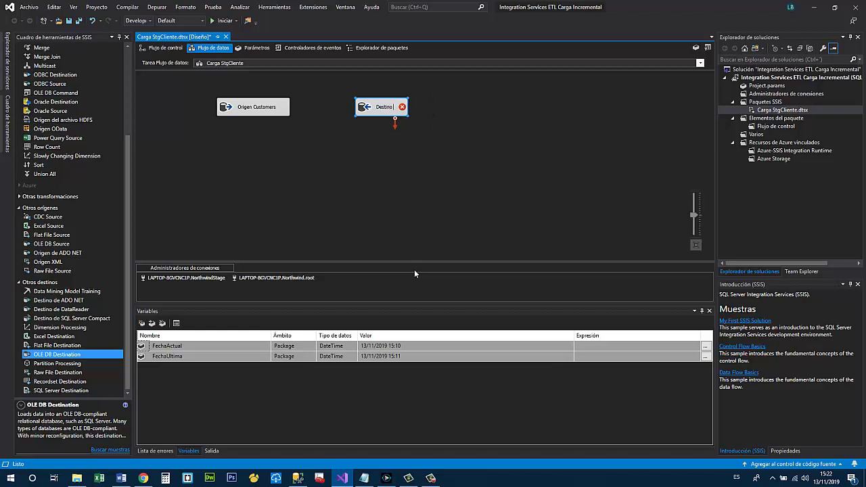
type(" StgClie")
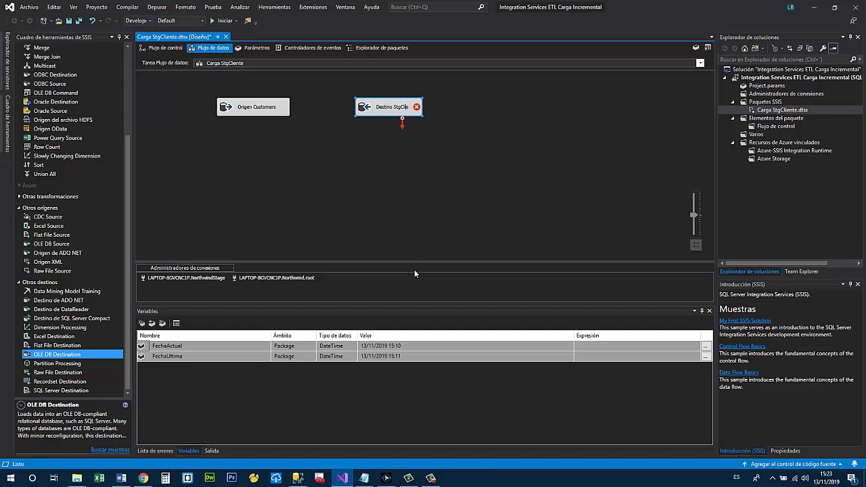
type("nte")
left_click(426, 227)
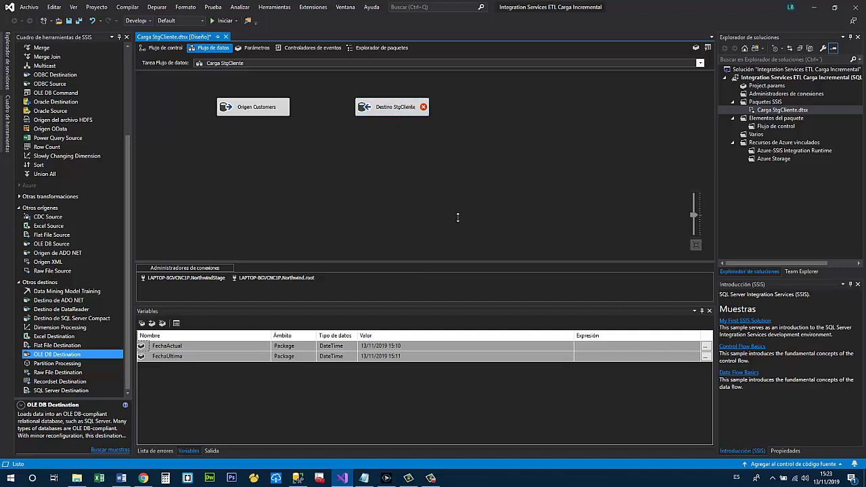
left_click(255, 109)
left_click_drag(258, 122, 371, 114)
- Set the destination's connection to LAPTOP-8GVCNC1P.NorthwindStage and its table to [stg].[Cliente]
double_click(395, 111)
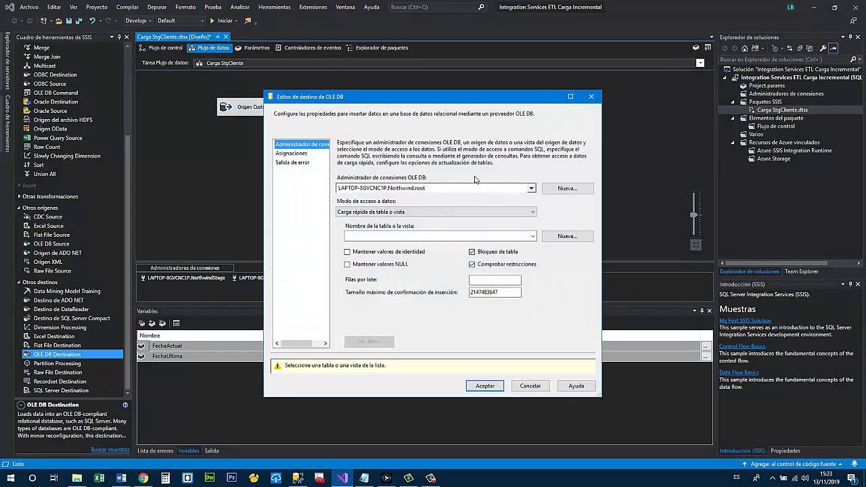
left_click(531, 188)
left_click(439, 215)
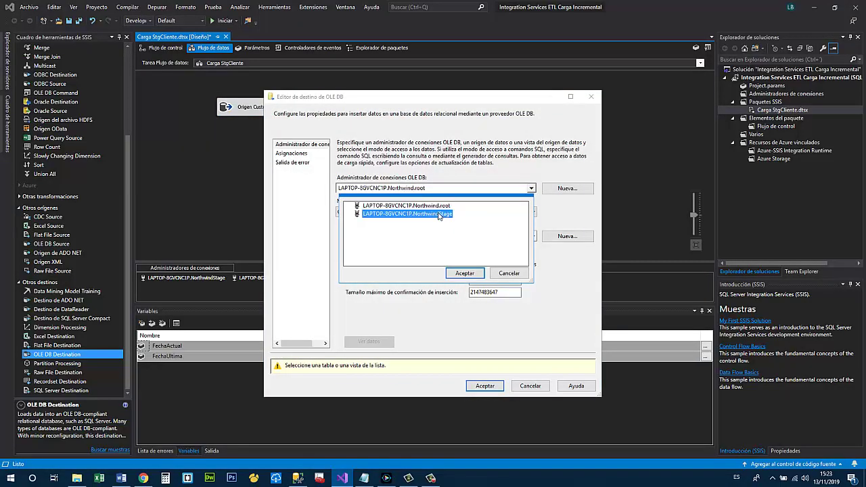
left_click(464, 272)
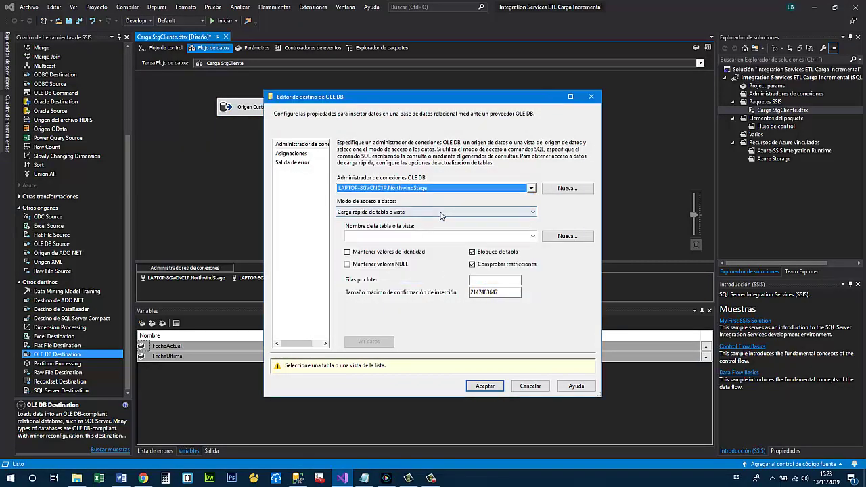
left_click(532, 236)
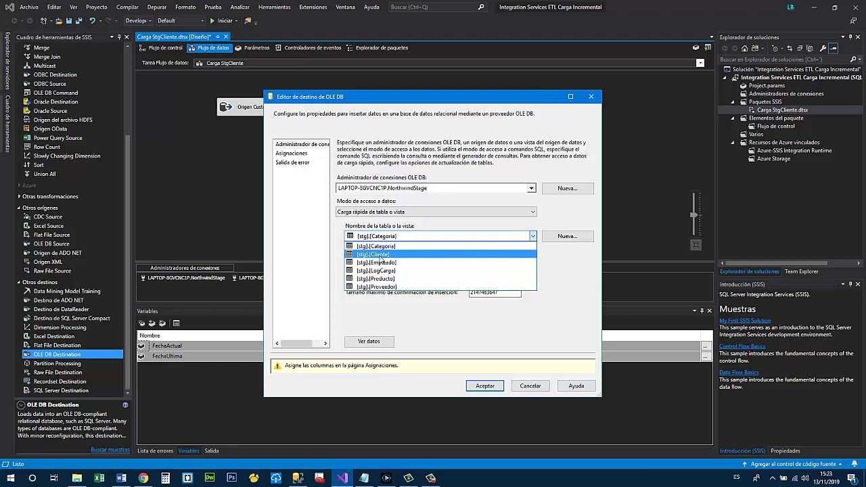
left_click(380, 256)
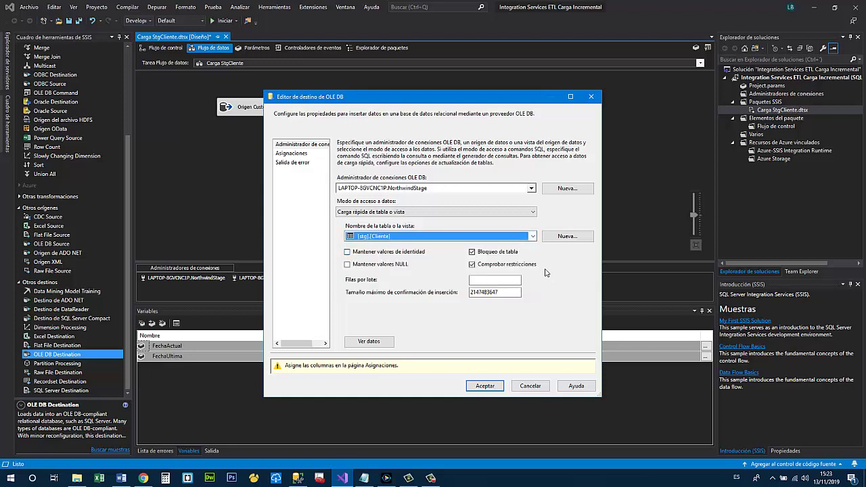
- Map CustomerID, CompanyName, ContactName, ContactTitle, City and Country to IdCliente, NomEmpresaCliente, NombreContacto, TituloContacto, Ciudad and Pais, and accept the destination
left_click(291, 153)
left_click_drag(420, 169, 424, 230)
left_click_drag(562, 163, 485, 157)
left_click_drag(517, 221, 532, 228)
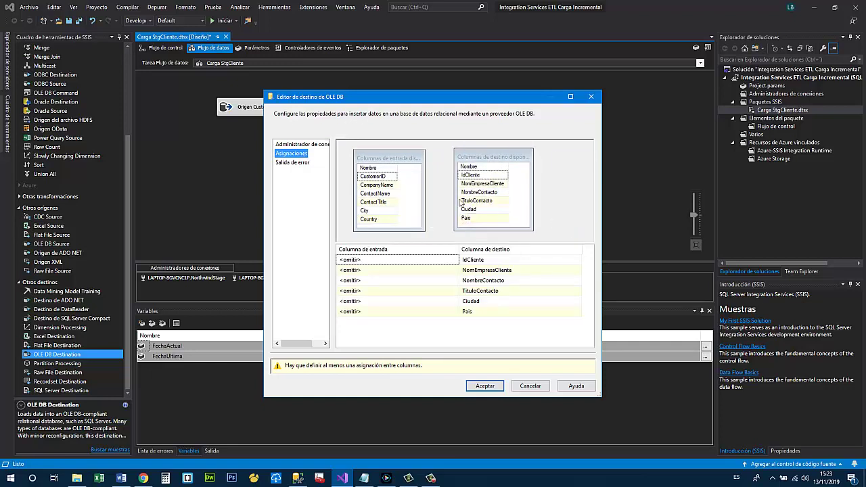
left_click_drag(378, 180, 477, 184)
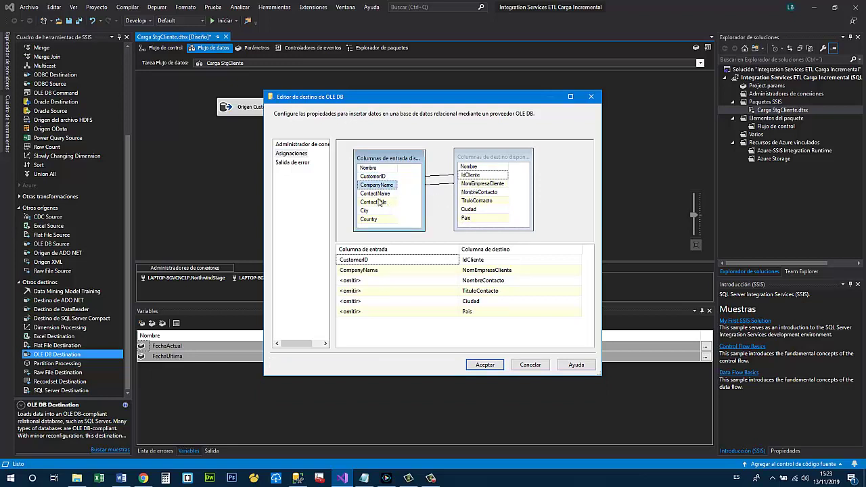
left_click_drag(378, 195, 472, 193)
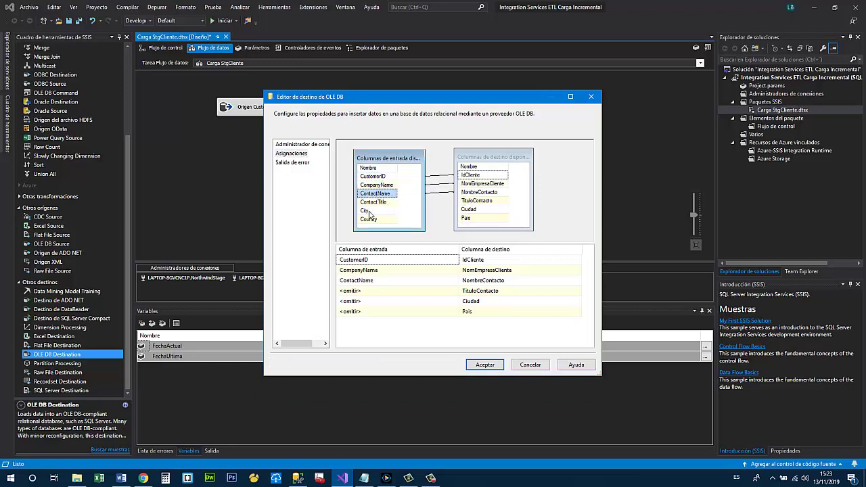
left_click_drag(379, 202, 481, 211)
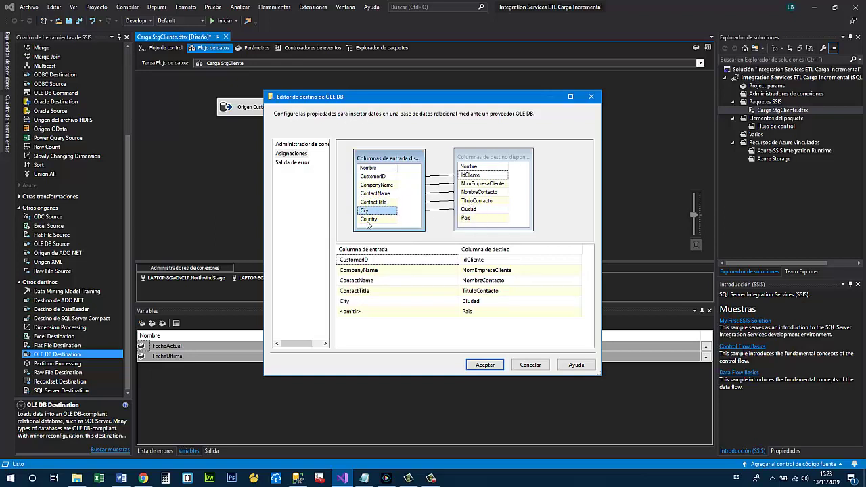
left_click_drag(370, 219, 473, 223)
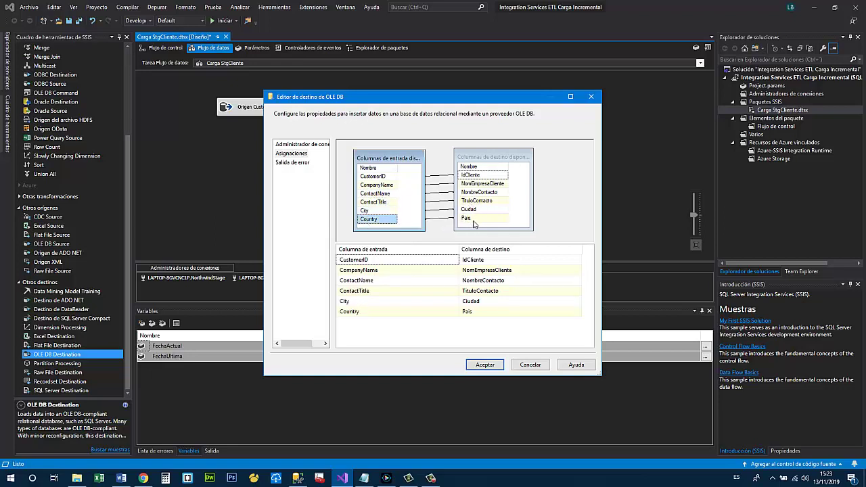
left_click(487, 361)
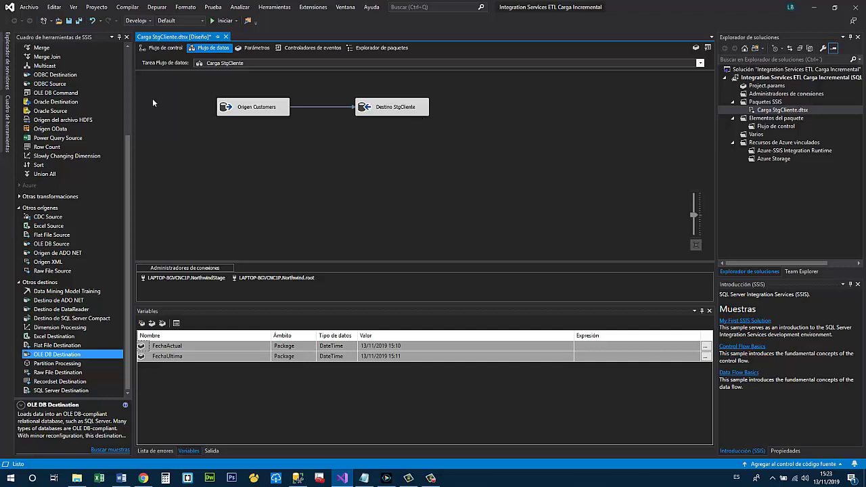
- Return to the package's control flow, switch to SQL Server Management Studio and run the SELECT on [Northwind].[dbo].[Customers]
left_click(165, 47)
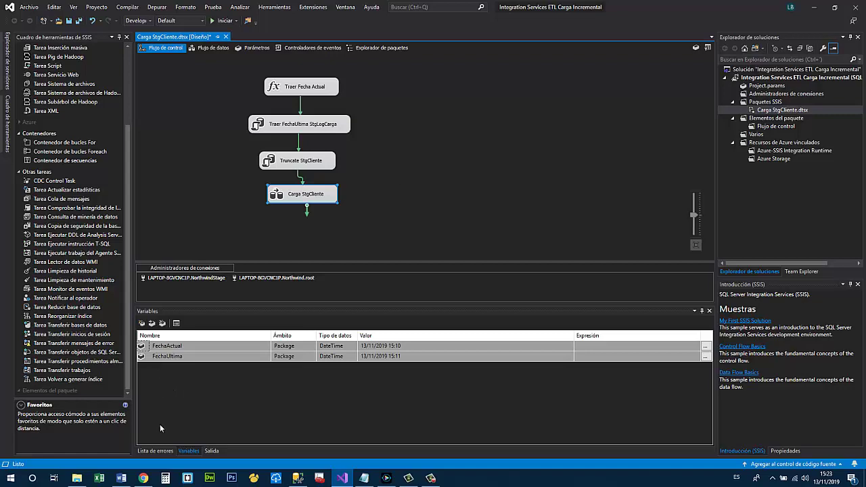
left_click(298, 478)
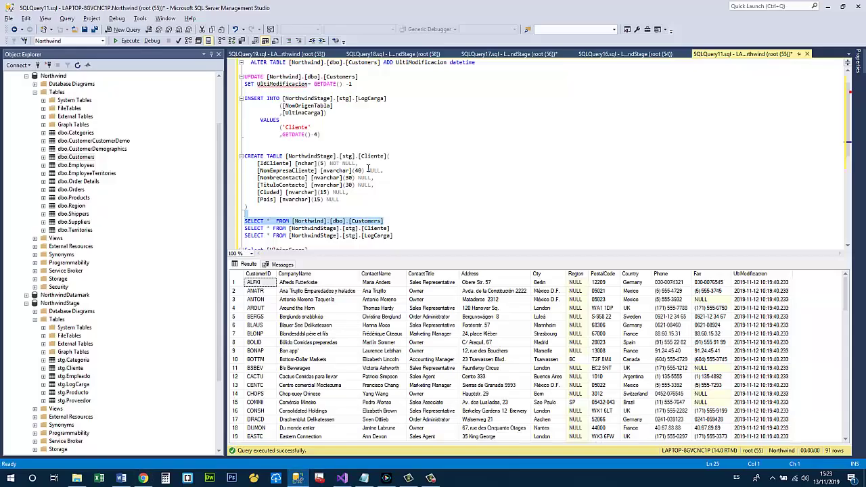
left_click(436, 226)
mouse_move(392, 228)
left_mouse_down()
mouse_move(385, 221)
mouse_move(399, 238)
mouse_move(388, 218)
left_mouse_up()
key("F5")
left_click(129, 41)
- Run the SELECT on [NorthwindStage].[stg].[LogCarga] and check the UltimaCarga value of Cliente
left_click_drag(245, 228, 400, 232)
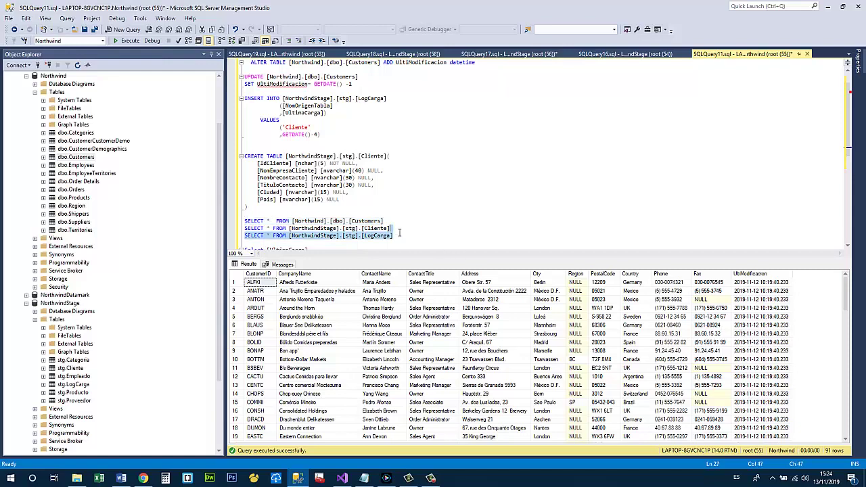
key("F5")
left_click(313, 318)
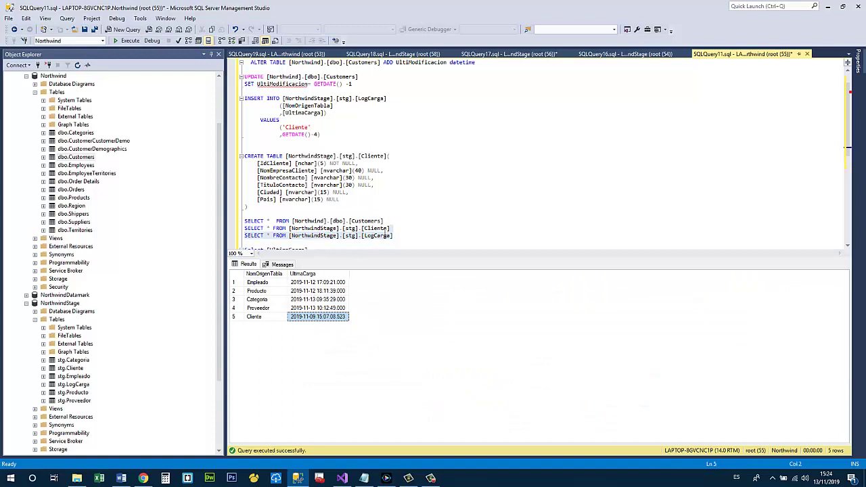
- Run the SELECT on [NorthwindStage].[stg].[Cliente] to review the rows in the staging table
left_click(390, 229)
left_click(388, 221)
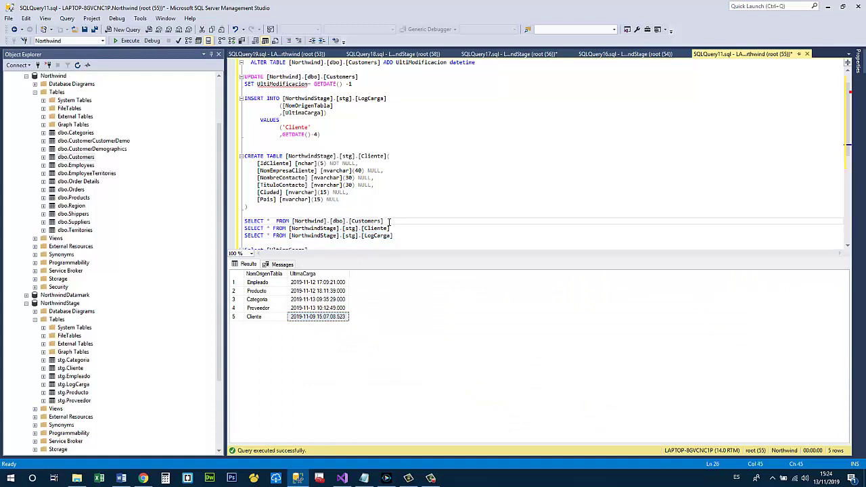
key("shift+Up")
key("End")
key("shift+Down")
left_click(126, 40)
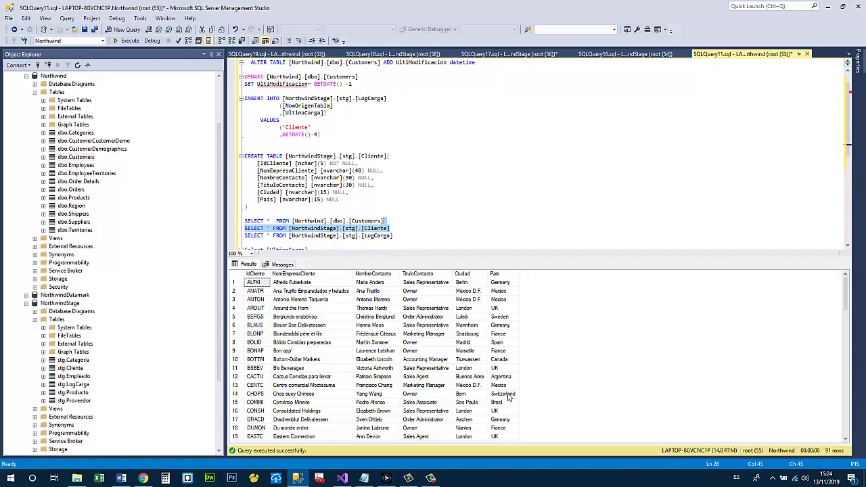
- Rerun the SELECT on [NorthwindStage].[stg].[LogCarga] and examine the last load date recorded for Cliente
left_click(415, 215)
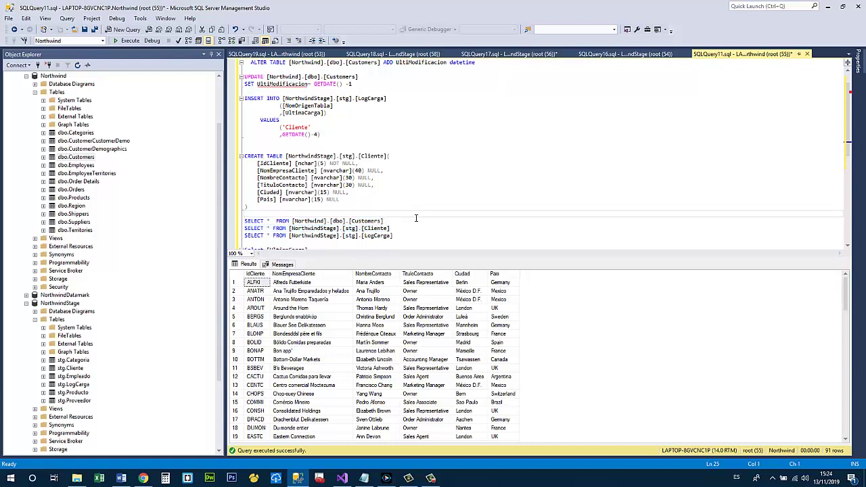
left_click(407, 238)
key("shift+Up")
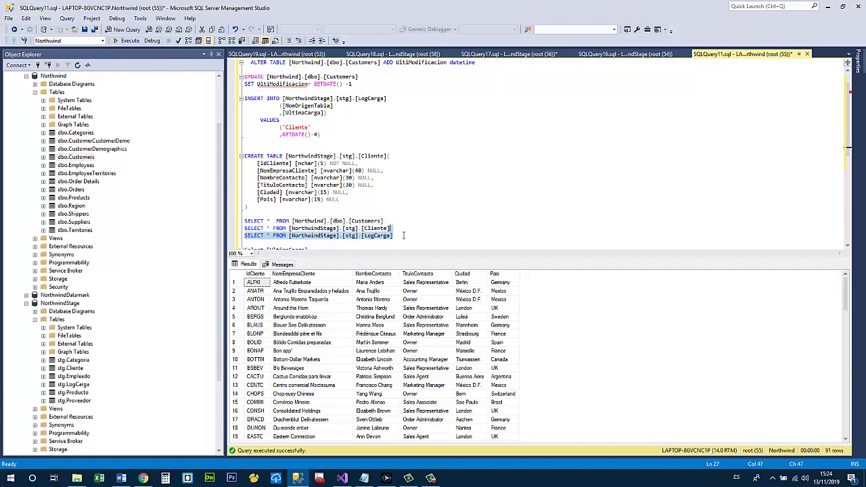
key("F5")
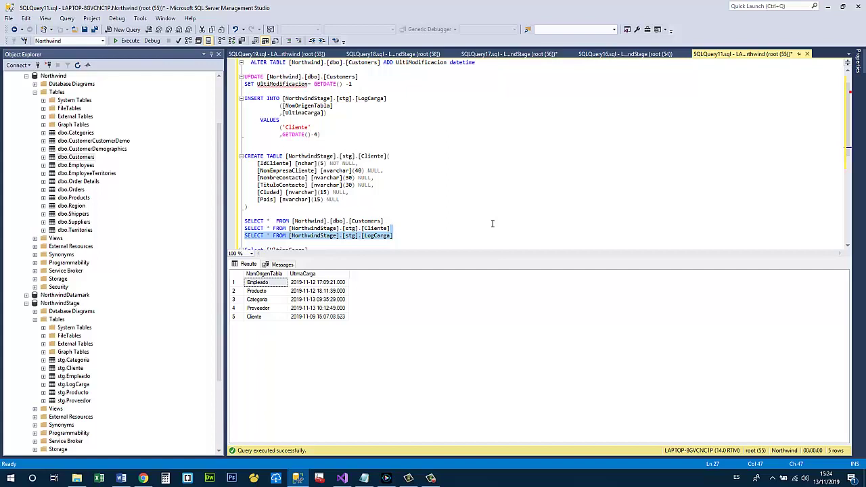
left_click(319, 318)
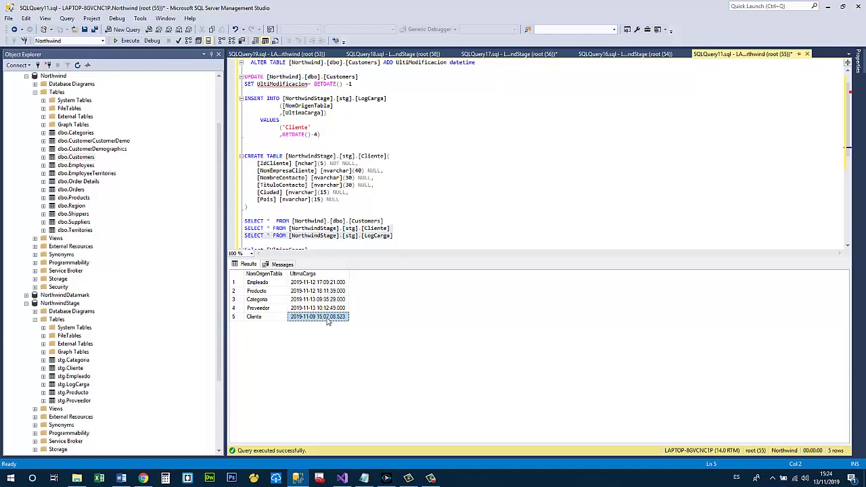
- Switch back to Visual Studio and align Carga StgCliente directly below Truncate StgCliente in the control flow
key("alt+Tab")
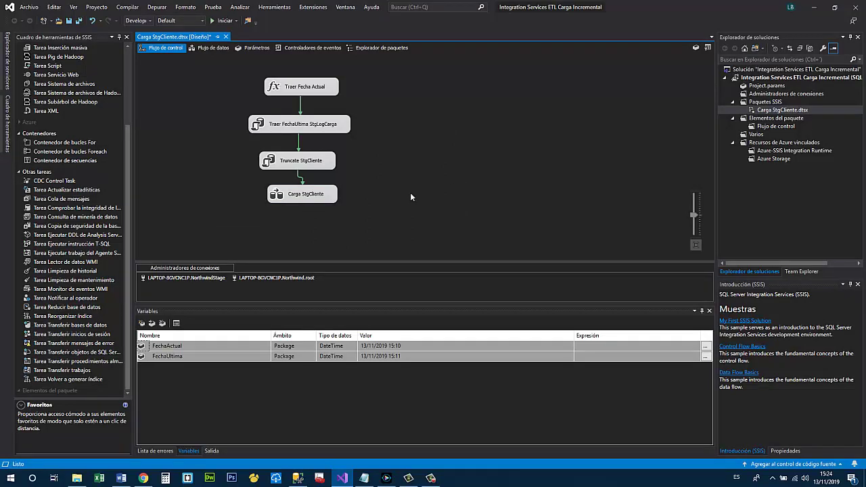
left_click(303, 192)
left_click(377, 189)
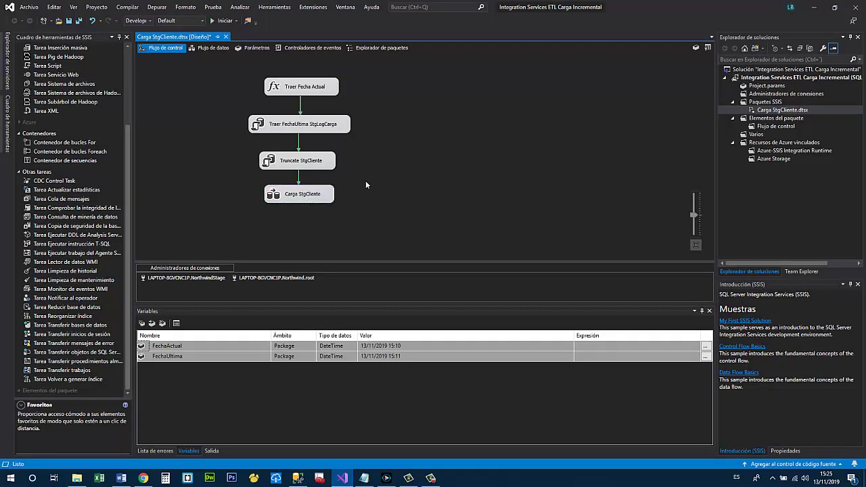
- Add an Execute SQL task named "Update StgLogCarga" beside Carga StgCliente and connect Carga StgCliente's output to it
scroll(85, 100, "up", 5)
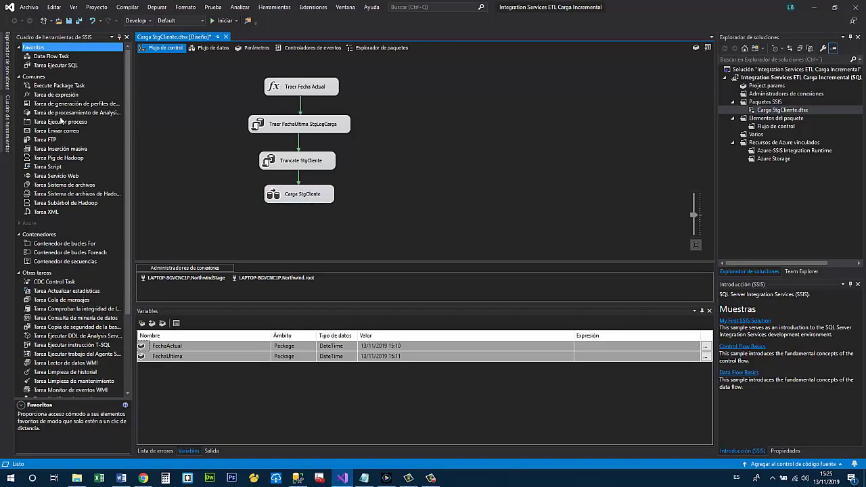
left_click(46, 66)
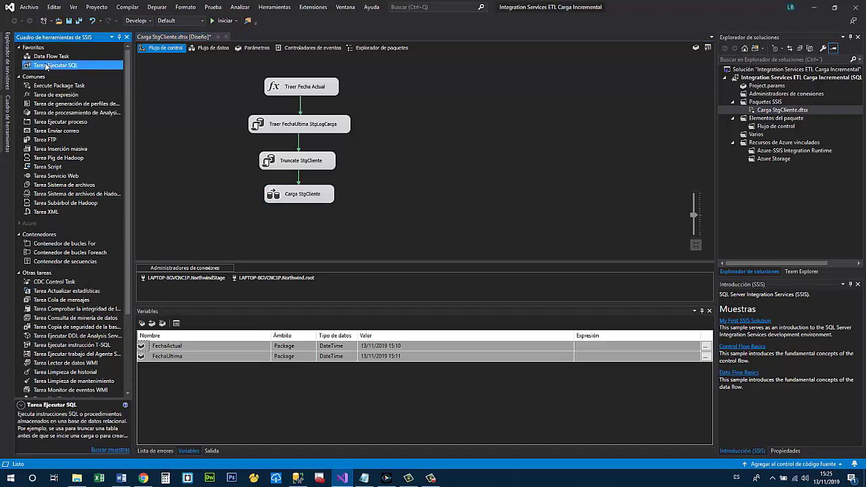
left_click_drag(46, 65, 400, 190)
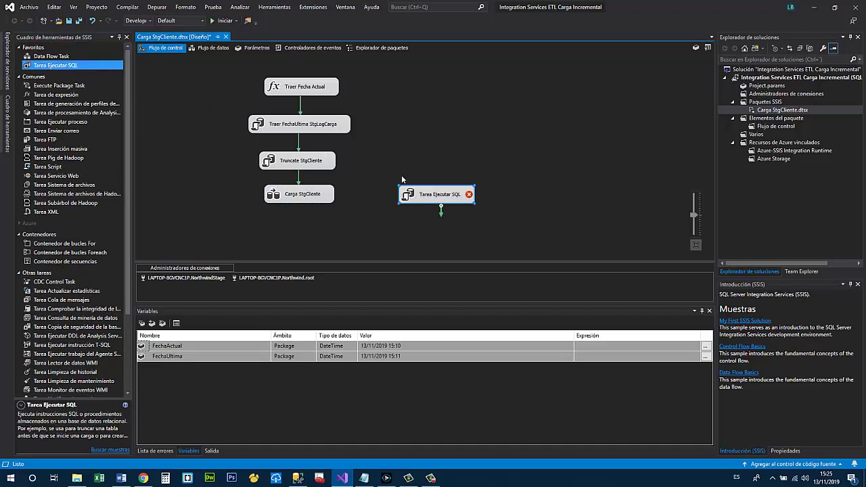
left_click(443, 195)
type("Upd")
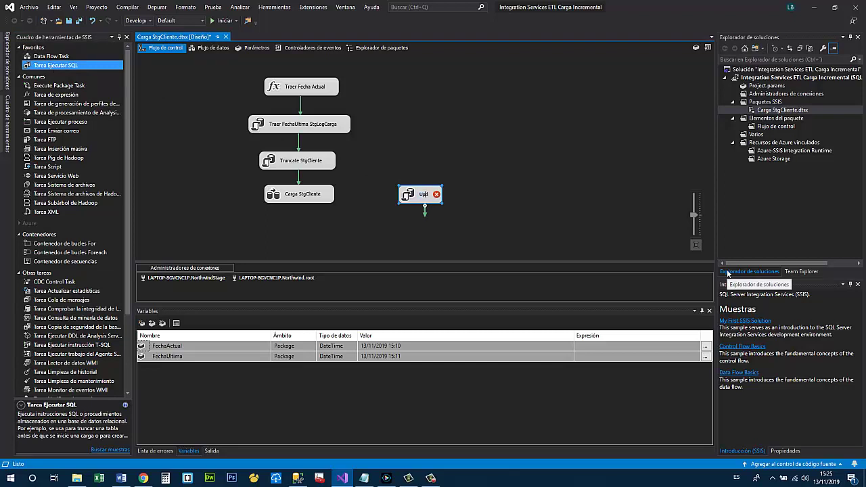
type("ate S")
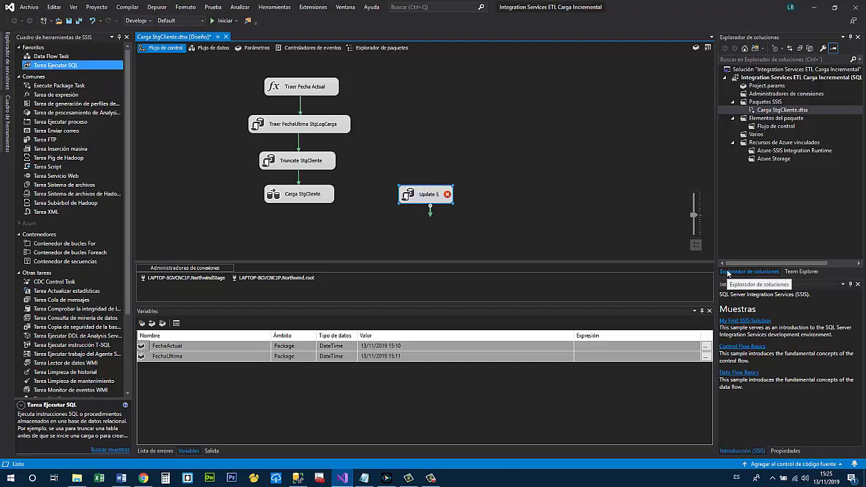
type("tgLogCarga")
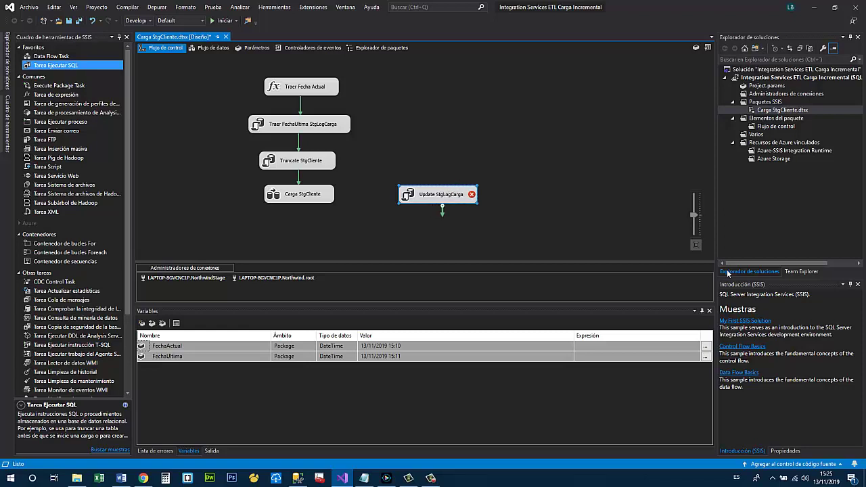
left_click(489, 136)
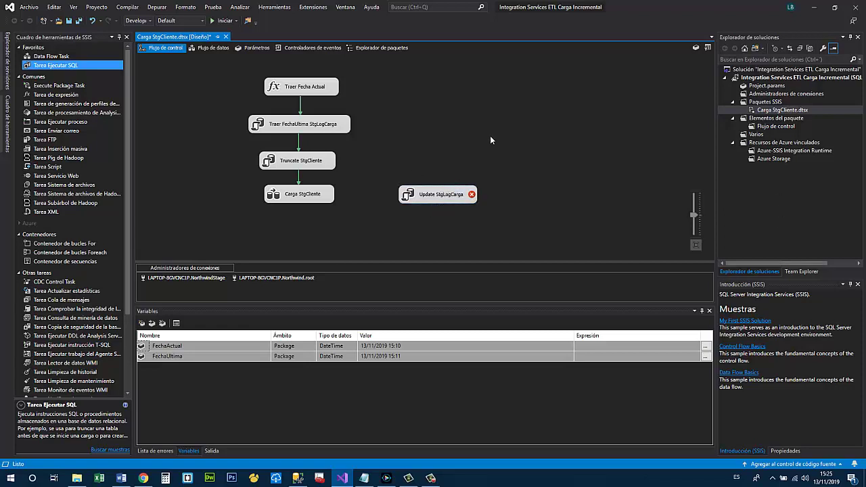
left_click(298, 196)
left_click_drag(303, 207, 414, 197)
- Open the Update StgLogCarga task for editing and set its connection to LAPTOP-8GVCNC1P.NorthwindStage
double_click(436, 196)
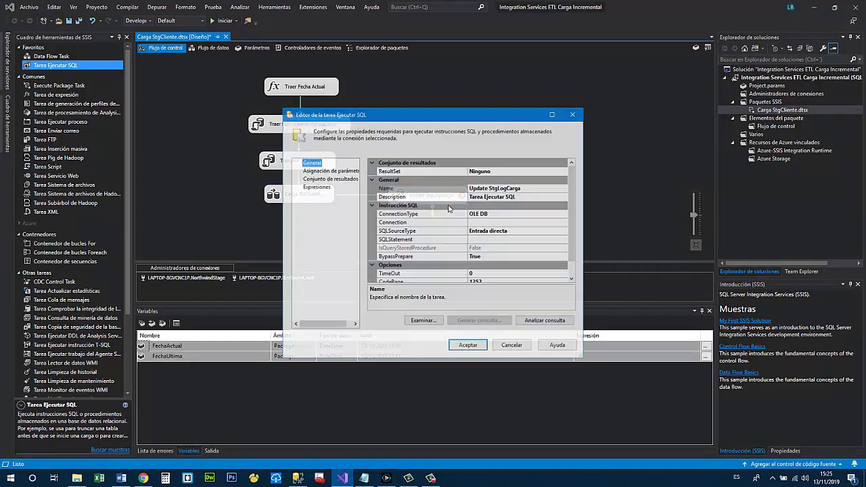
left_click(473, 223)
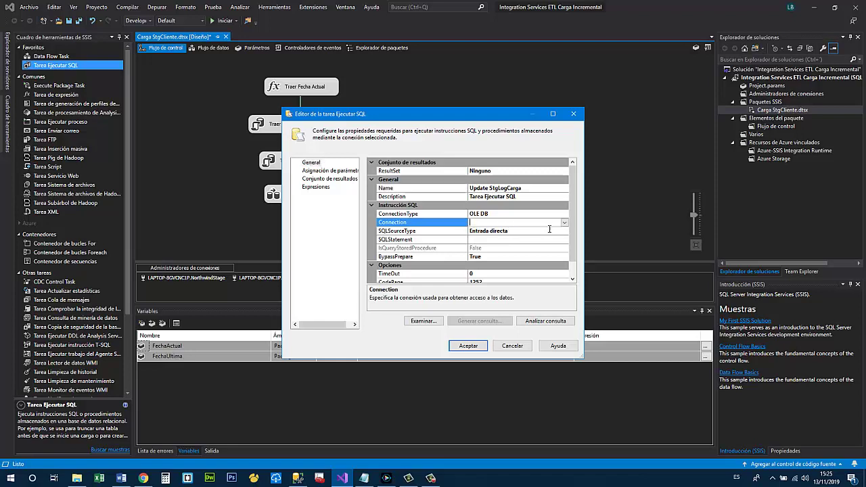
left_click(564, 222)
left_click(511, 249)
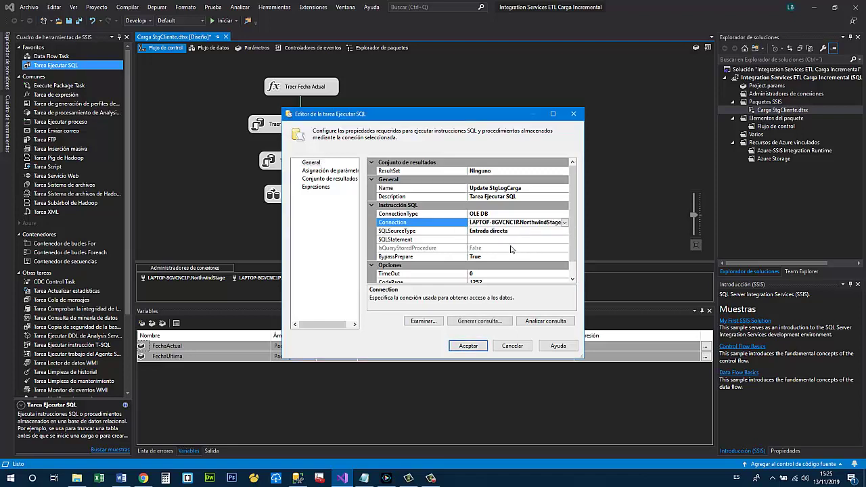
- Begin the task's SQL statement with UPDATE [stg].[LogCarga] and a SET line, copying the table name from the INSERT script in SQL Server Management Studio
left_click(512, 240)
left_click(565, 240)
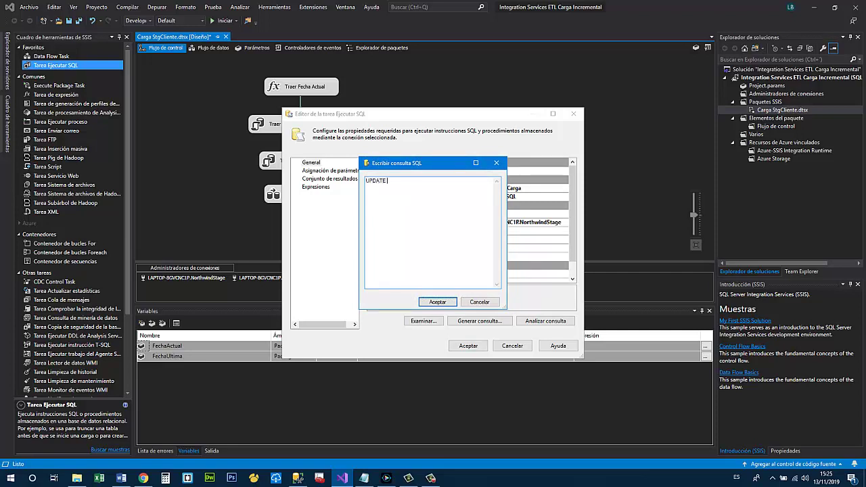
key("alt+Tab")
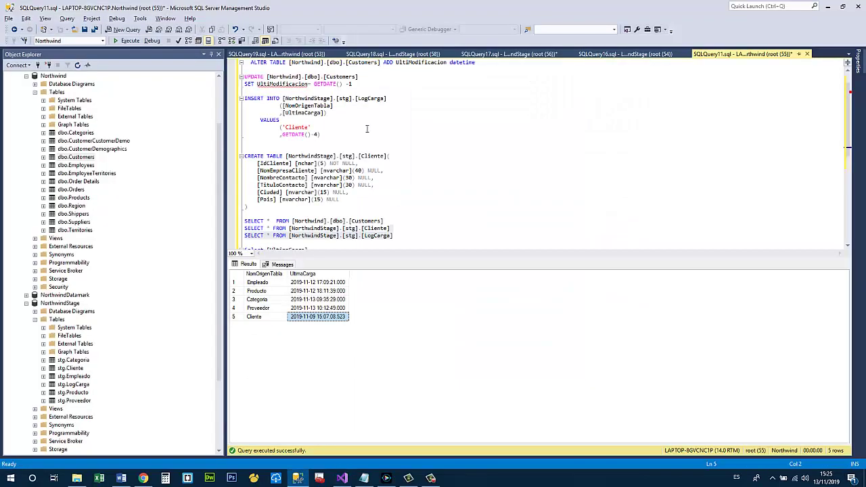
left_click_drag(390, 98, 342, 103)
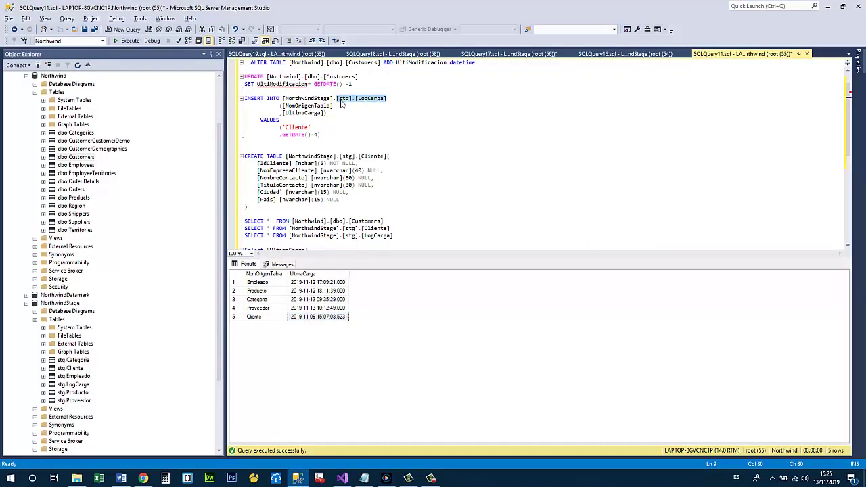
key("ctrl+c")
key("alt+Tab")
key("ctrl+v")
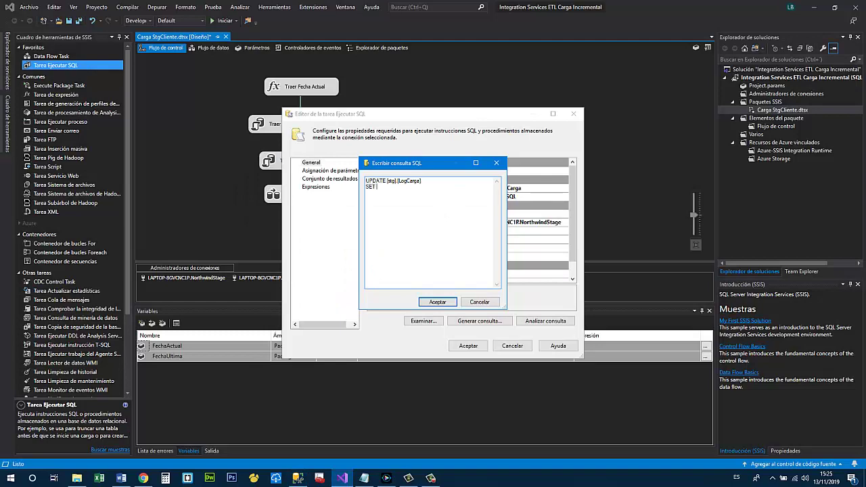
- Complete the SET line as [UltimaCarga] = ?, copying the column name from the INSERT script in SQL Server Management Studio
key("alt+Tab")
scroll(353, 203, "down", 2)
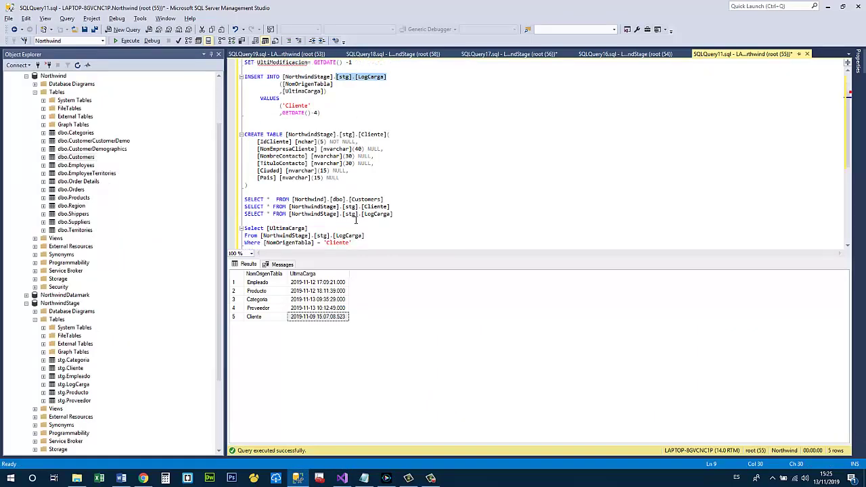
scroll(338, 169, "up", 3)
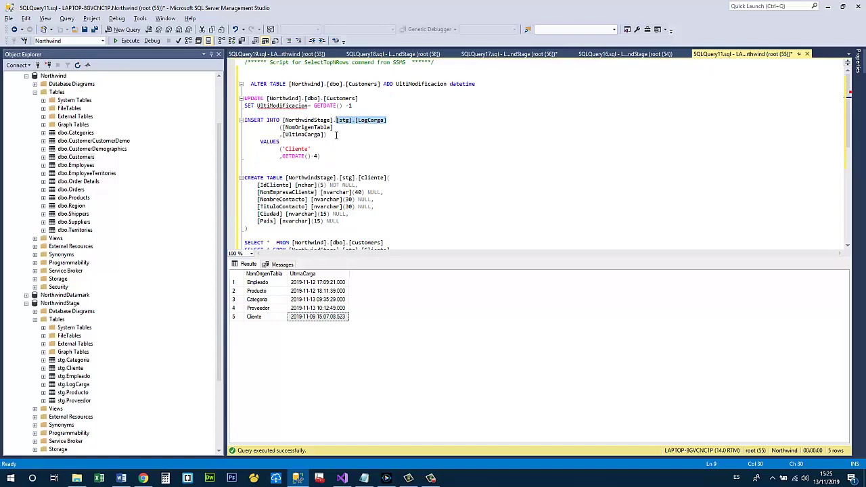
left_click_drag(324, 135, 283, 136)
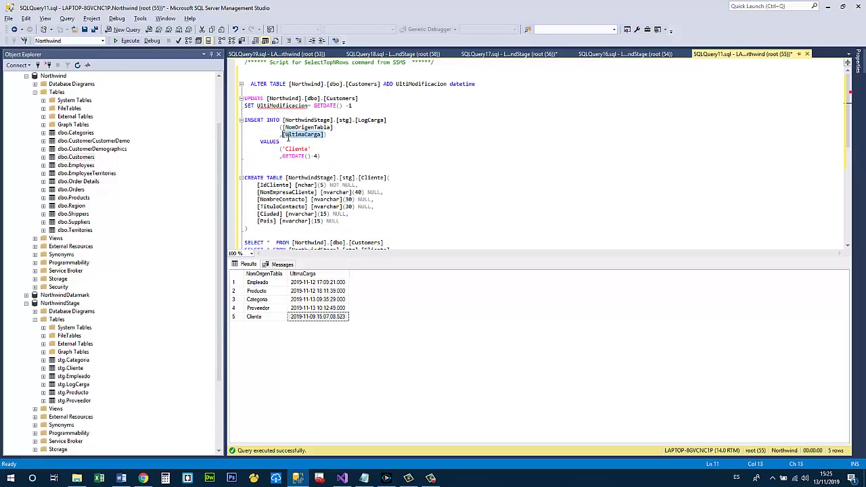
key("ctrl+c")
key("alt+Tab")
key("ctrl+v")
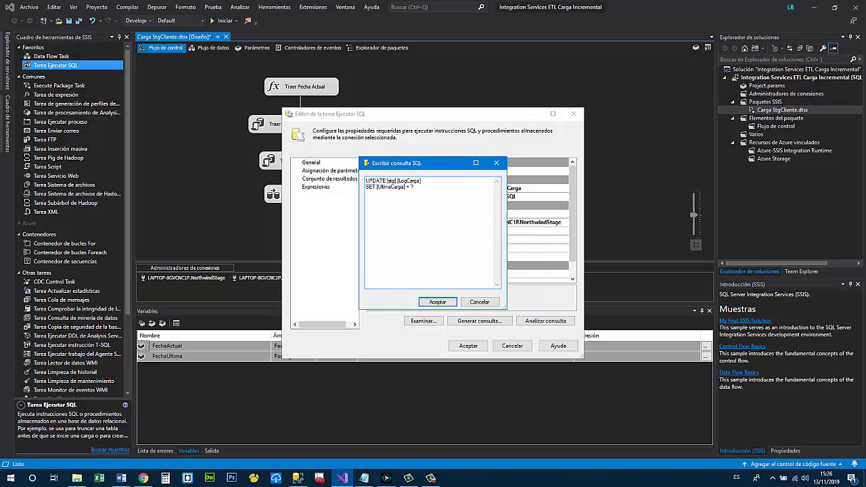
- Add WHERE [NomOrigenTabla] = 'Cliente' to the update statement, copying the column name from the INSERT script, and accept the query
type("WHERE")
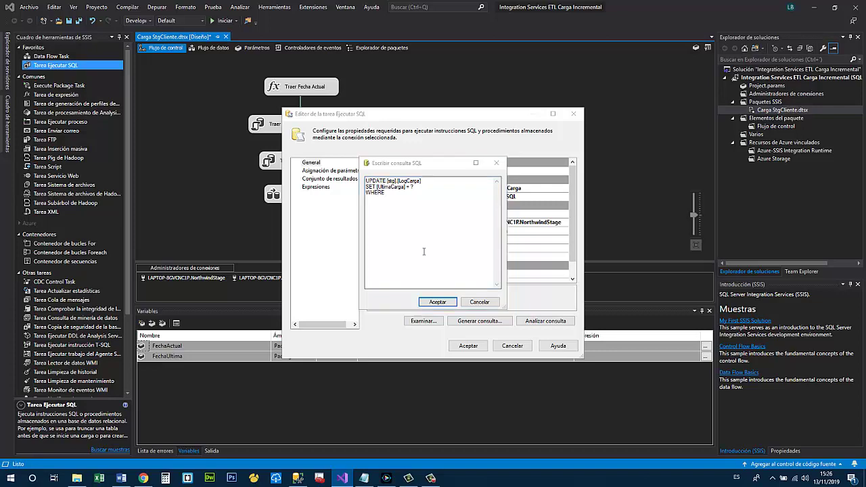
key("alt+Tab")
left_click_drag(332, 129, 284, 129)
key("alt+Tab")
key("ctrl+v")
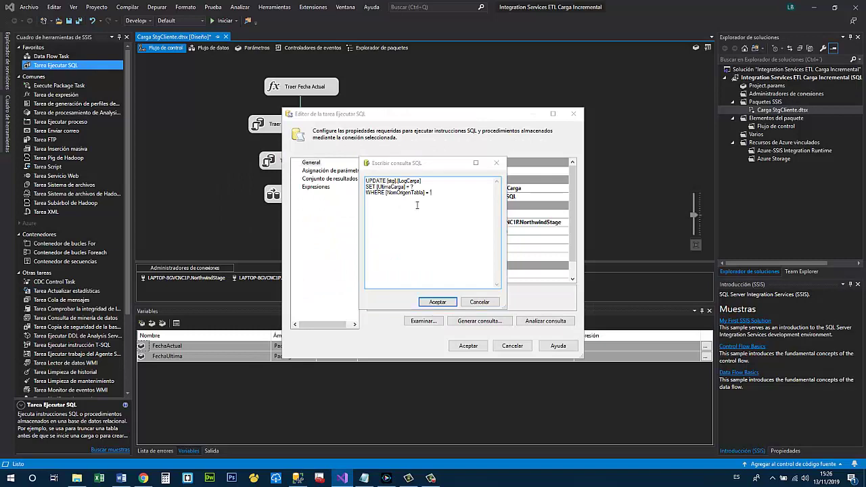
key("alt+Tab")
left_click(261, 318)
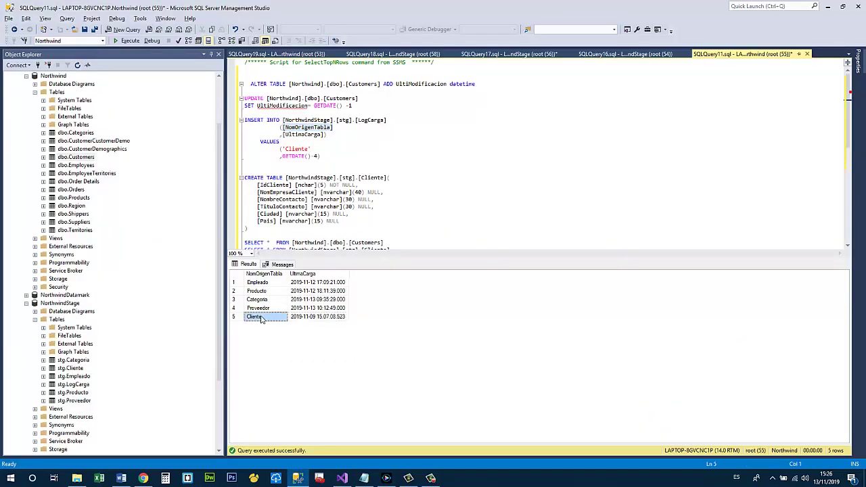
key("alt+Tab")
type("cLI")
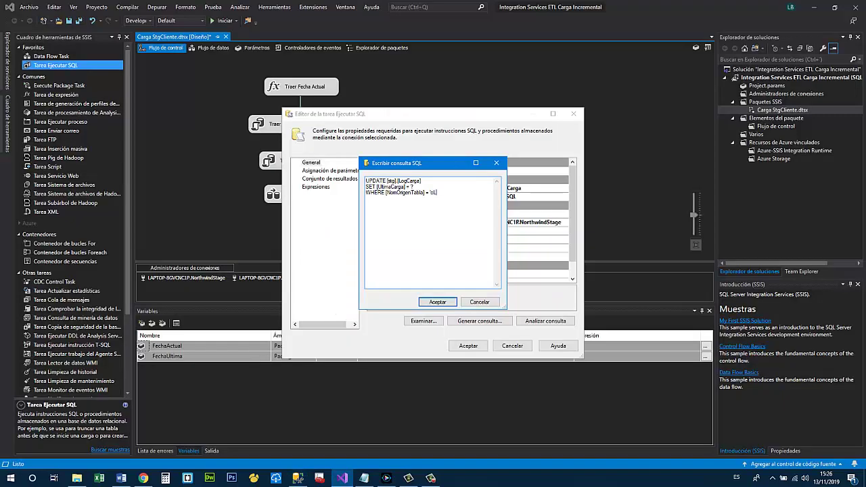
type("Clie")
key("BackSpace")
left_click(437, 302)
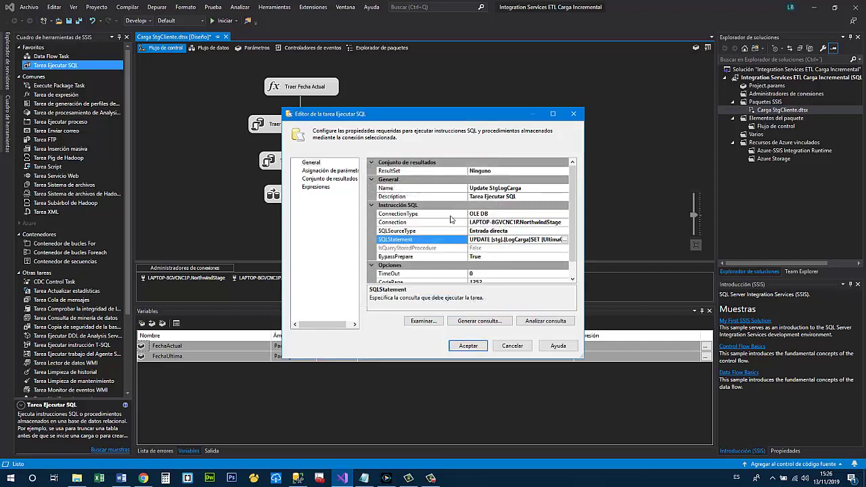
- Add a parameter mapping to the Update StgLogCarga task and assign it the variable User::FechaActual
left_click(335, 170)
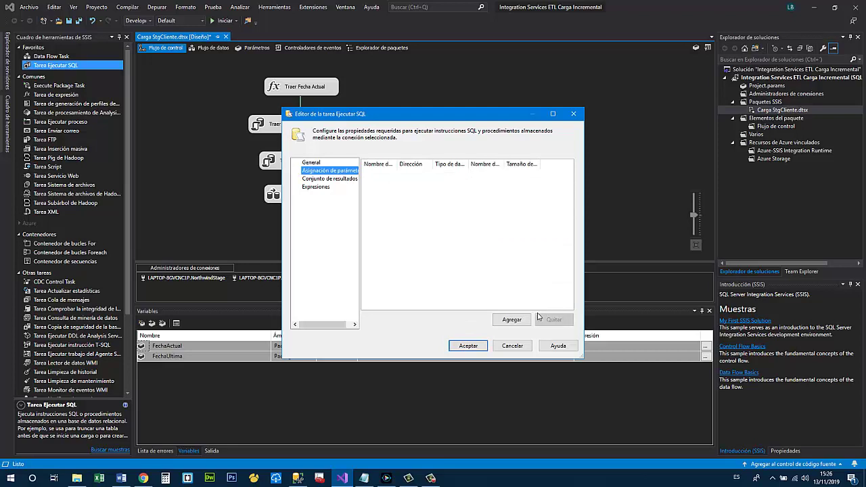
left_click(509, 319)
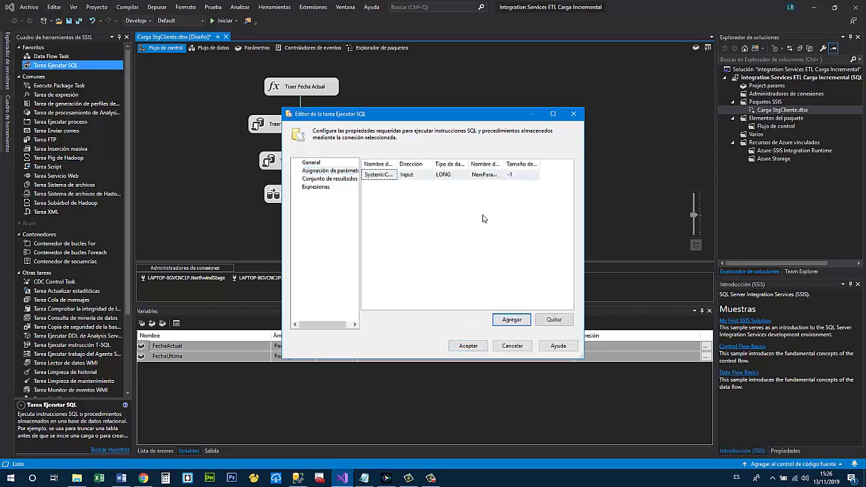
left_click(387, 176)
left_click_drag(398, 165, 438, 167)
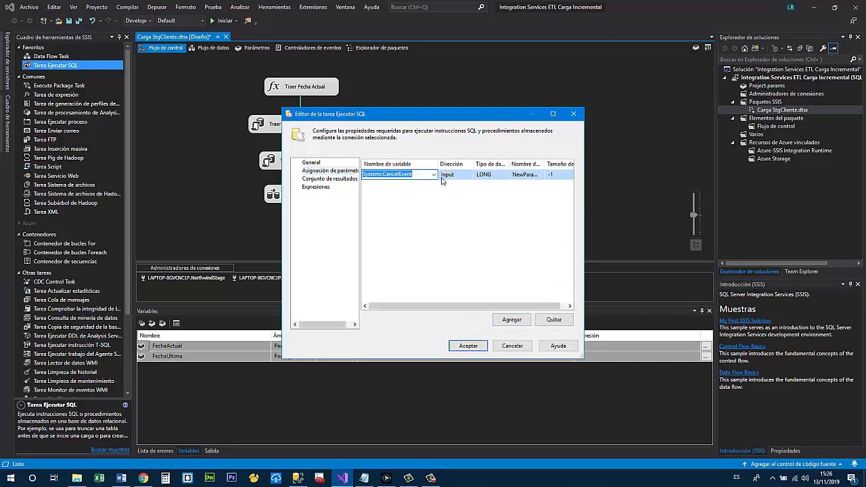
left_click(434, 175)
scroll(411, 214, "down", 2)
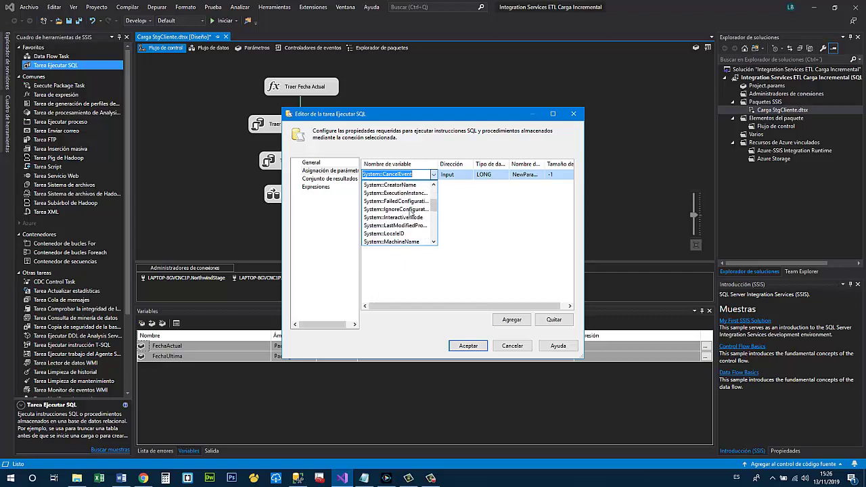
scroll(411, 214, "down", 3)
scroll(410, 213, "down", 3)
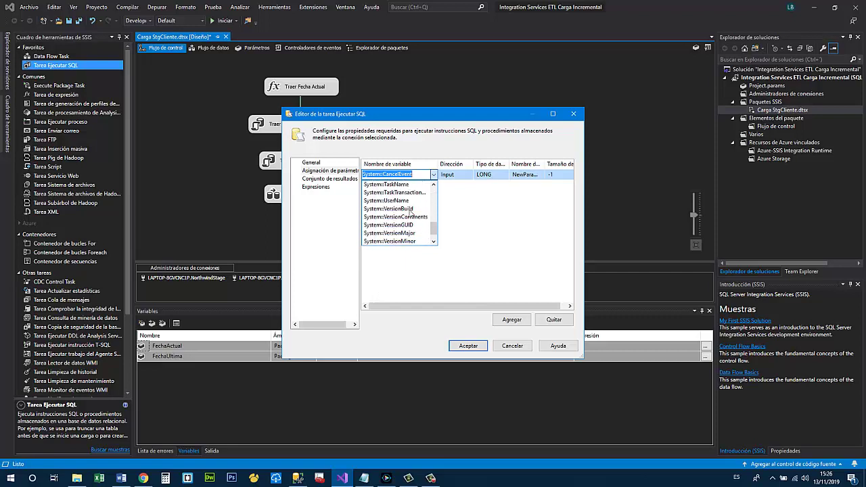
left_click(396, 234)
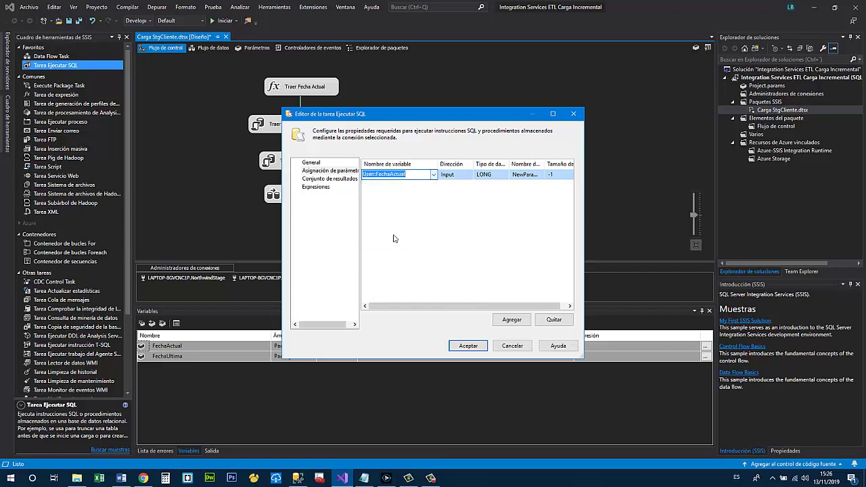
- Set the mapped parameter's data type to DATE and its name to 0, and save the task
left_click_drag(484, 301, 491, 302)
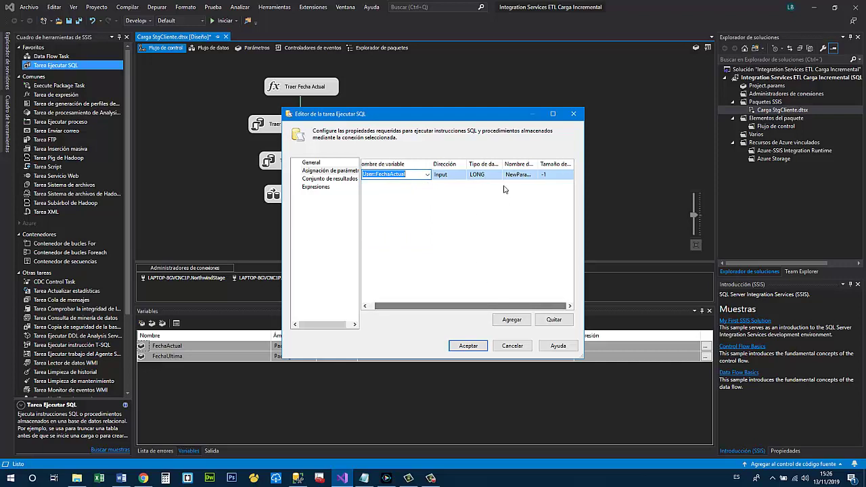
left_click(487, 175)
left_click(499, 174)
scroll(483, 203, "up", 4)
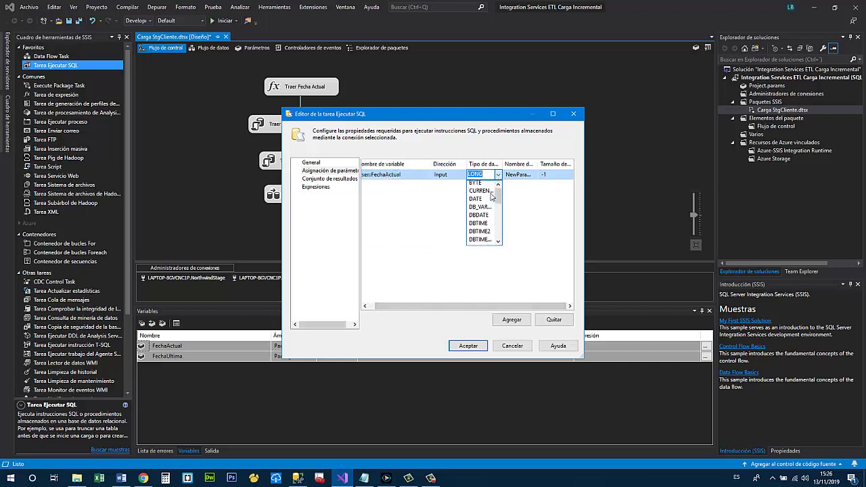
left_click(480, 201)
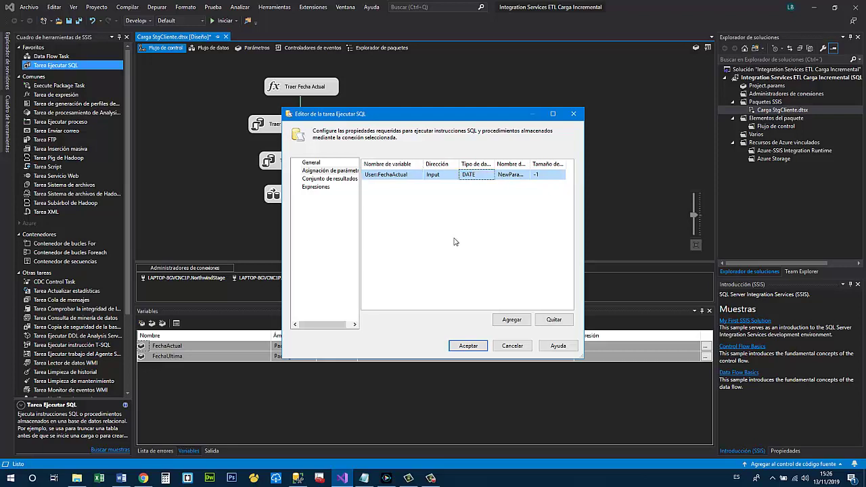
left_click(514, 175)
double_click(522, 179)
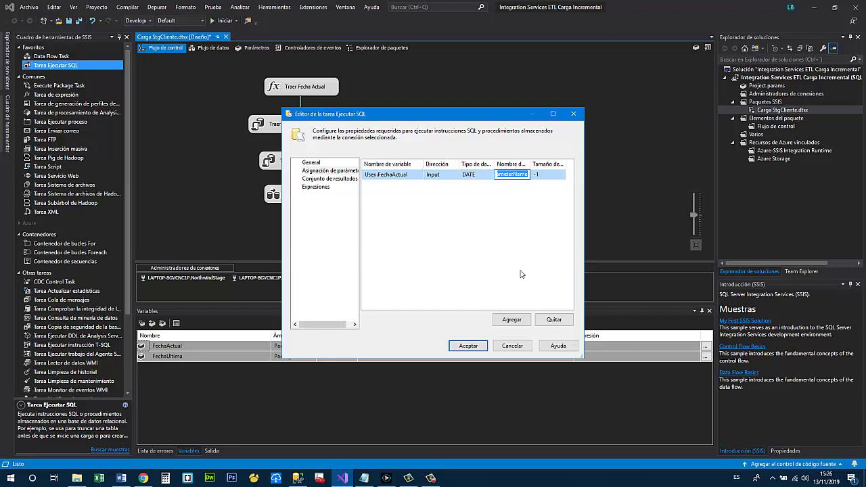
type("0")
left_click(545, 272)
left_click(468, 346)
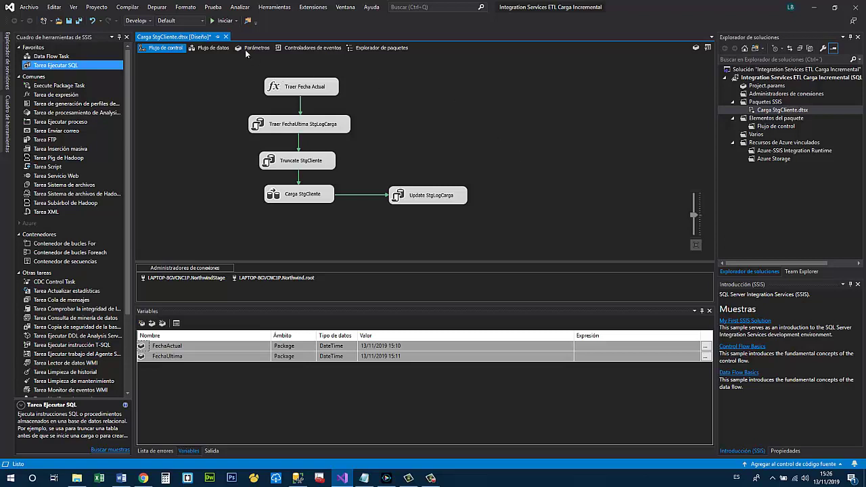
- Run the package, inspect the row flow inside Carga StgCliente, and return to the control flow
left_click(222, 20)
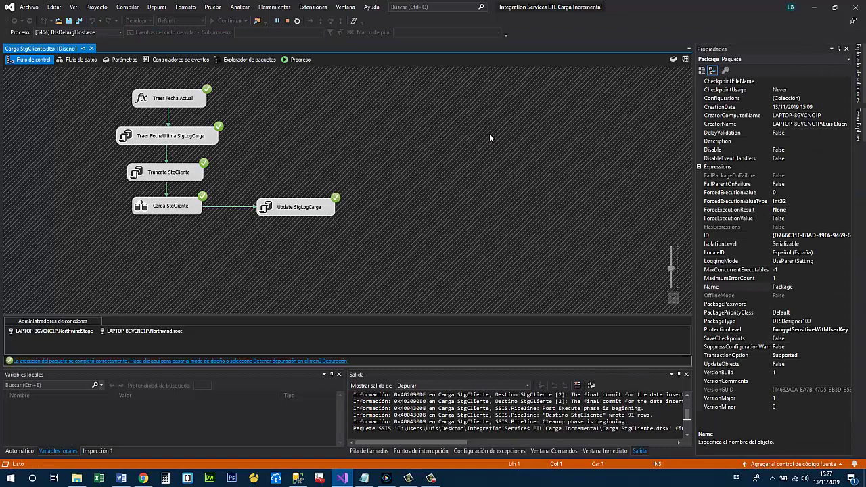
double_click(182, 211)
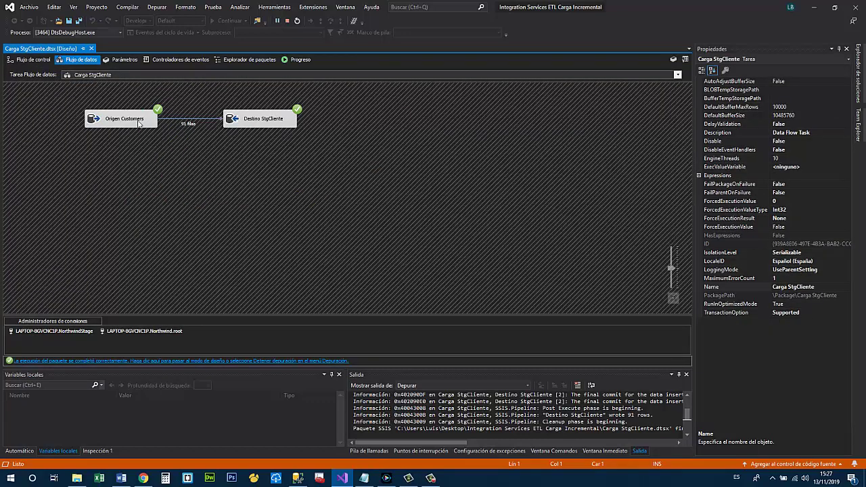
left_click(31, 59)
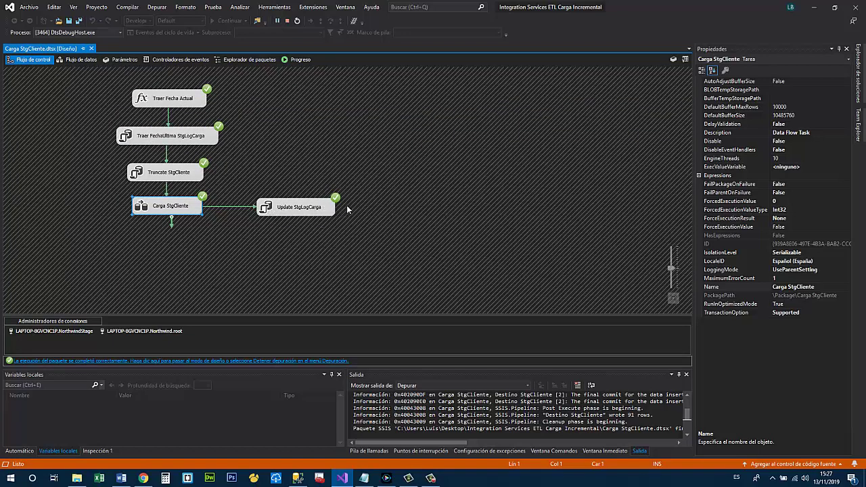
- Switch to SQL Server Management Studio and run the SELECT on [NorthwindStage].[stg].[Cliente], checking the rows through the last one
key("alt+Tab")
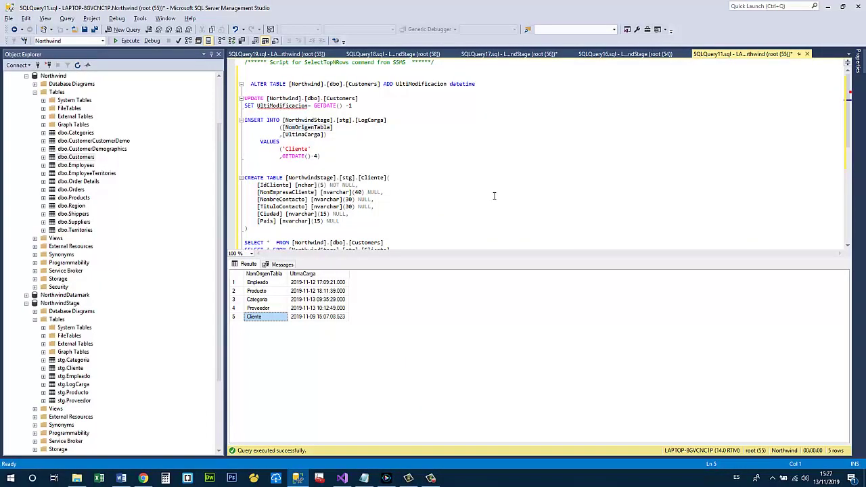
left_click(456, 206)
scroll(456, 204, "down", 2)
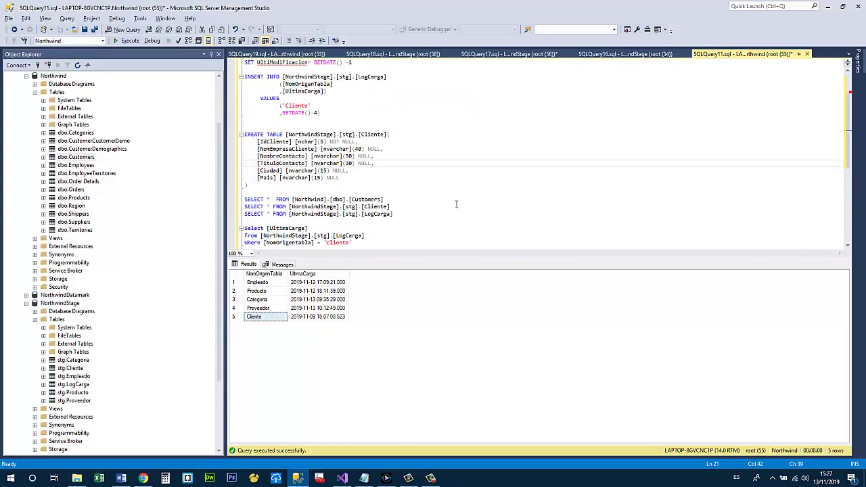
scroll(439, 198, "down", 1)
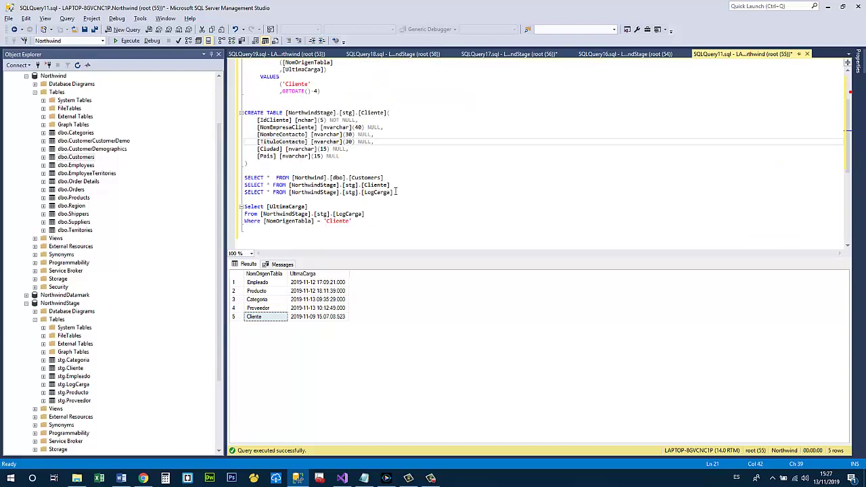
left_click_drag(395, 185, 394, 181)
left_click(127, 42)
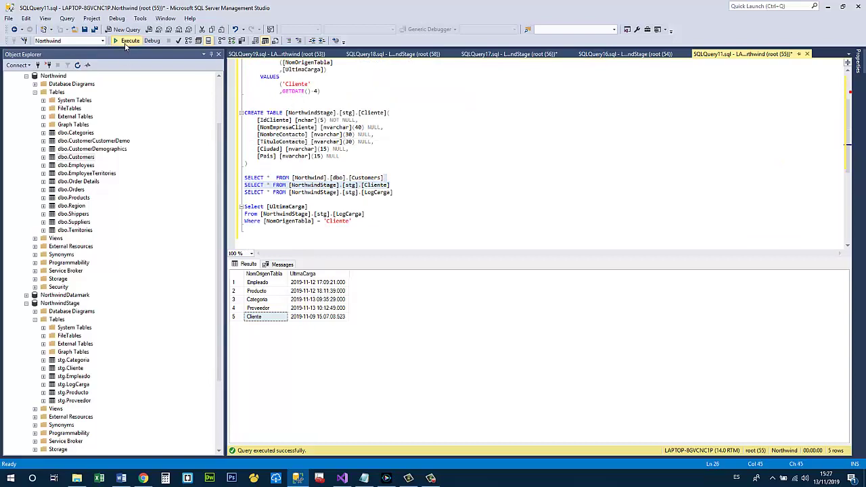
scroll(532, 399, "down", 20)
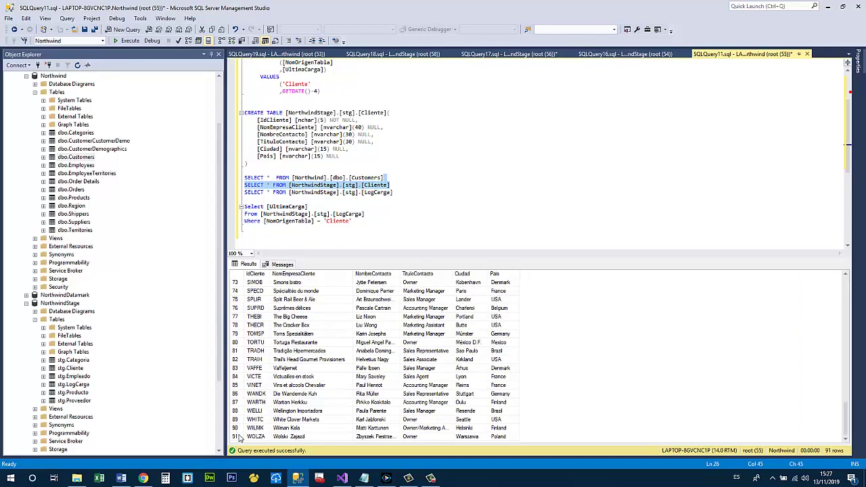
- Run the SELECT on [NorthwindStage].[stg].[LogCarga] and check the UltimaCarga value for Cliente
left_click(414, 193)
key("shift+Up")
key("shift+Home")
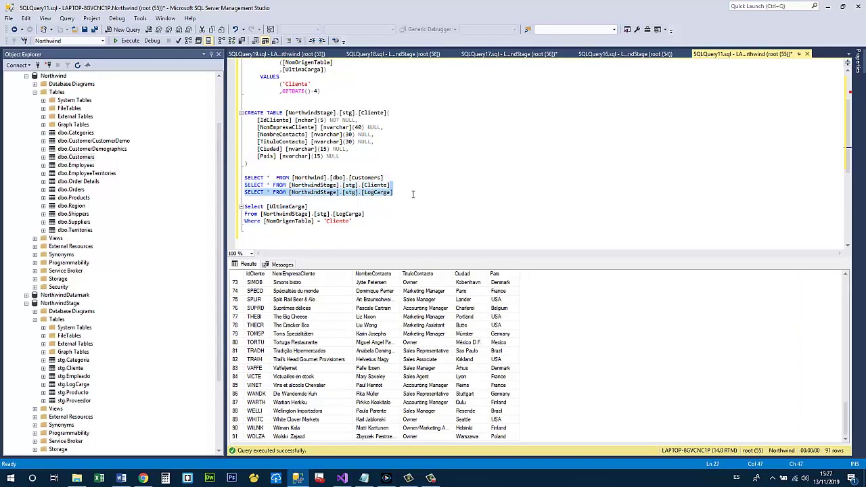
left_click(128, 40)
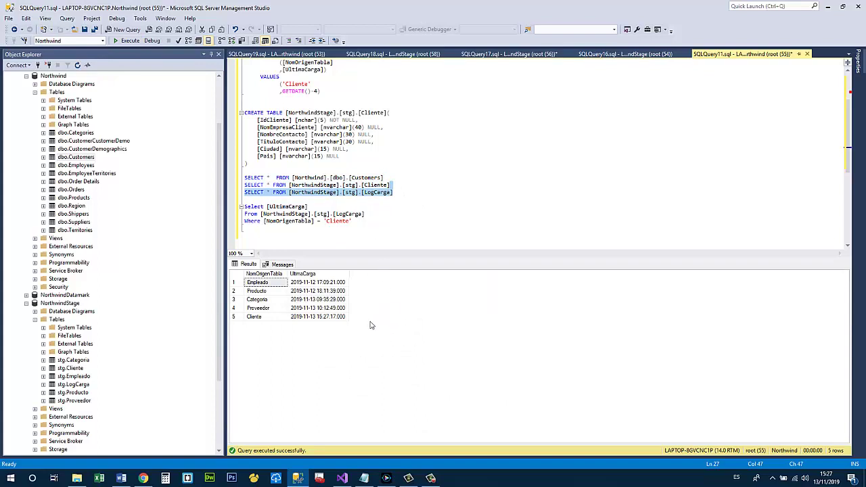
left_click(303, 317)
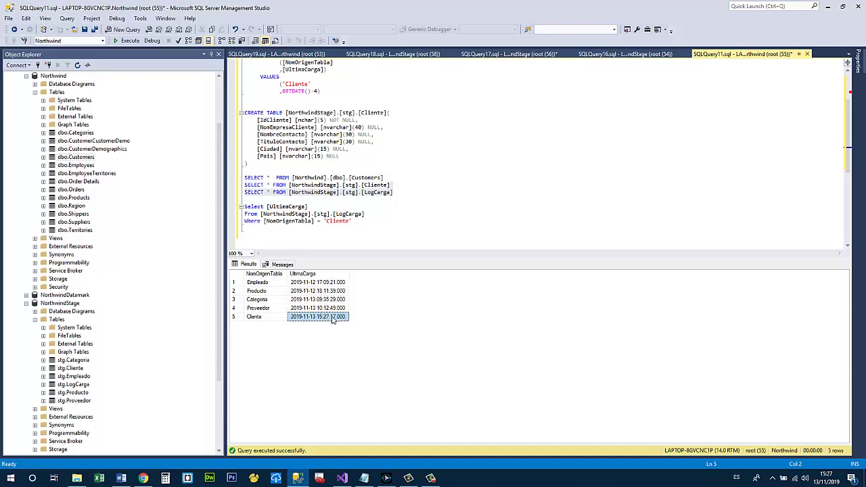
left_click(427, 215)
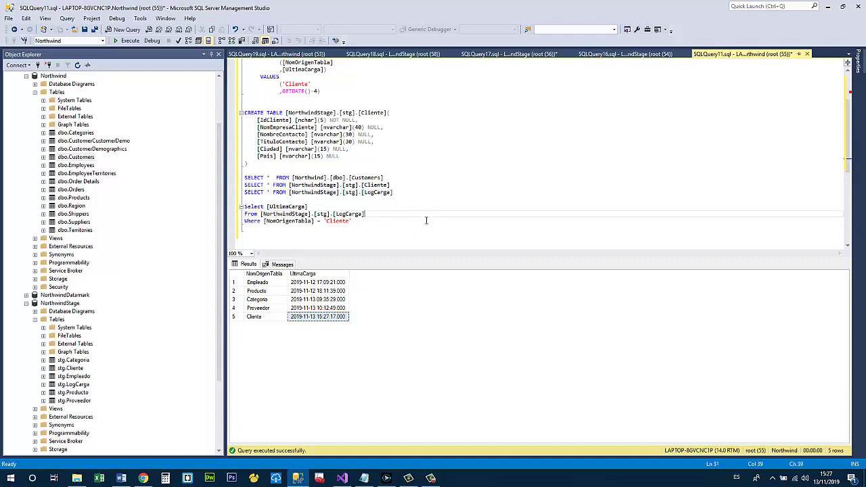